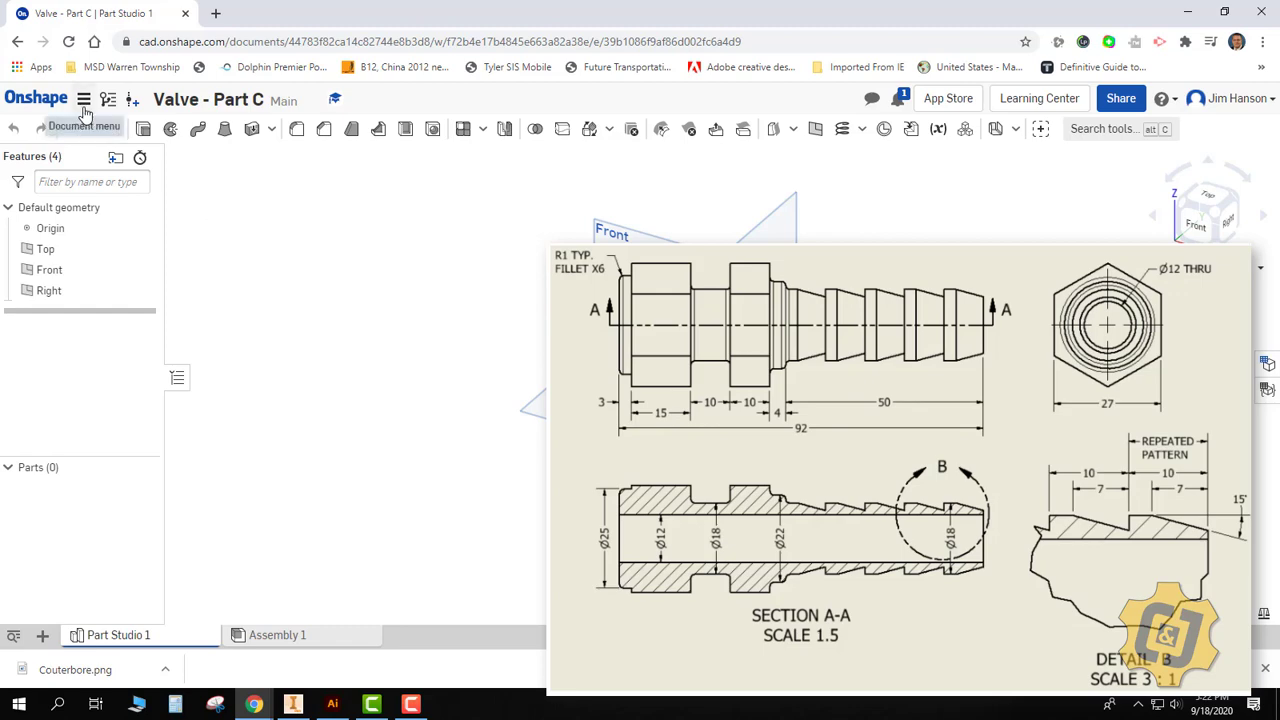
Set the workspace default length unit to Millimeter instead of Inch.
left_click(84, 99)
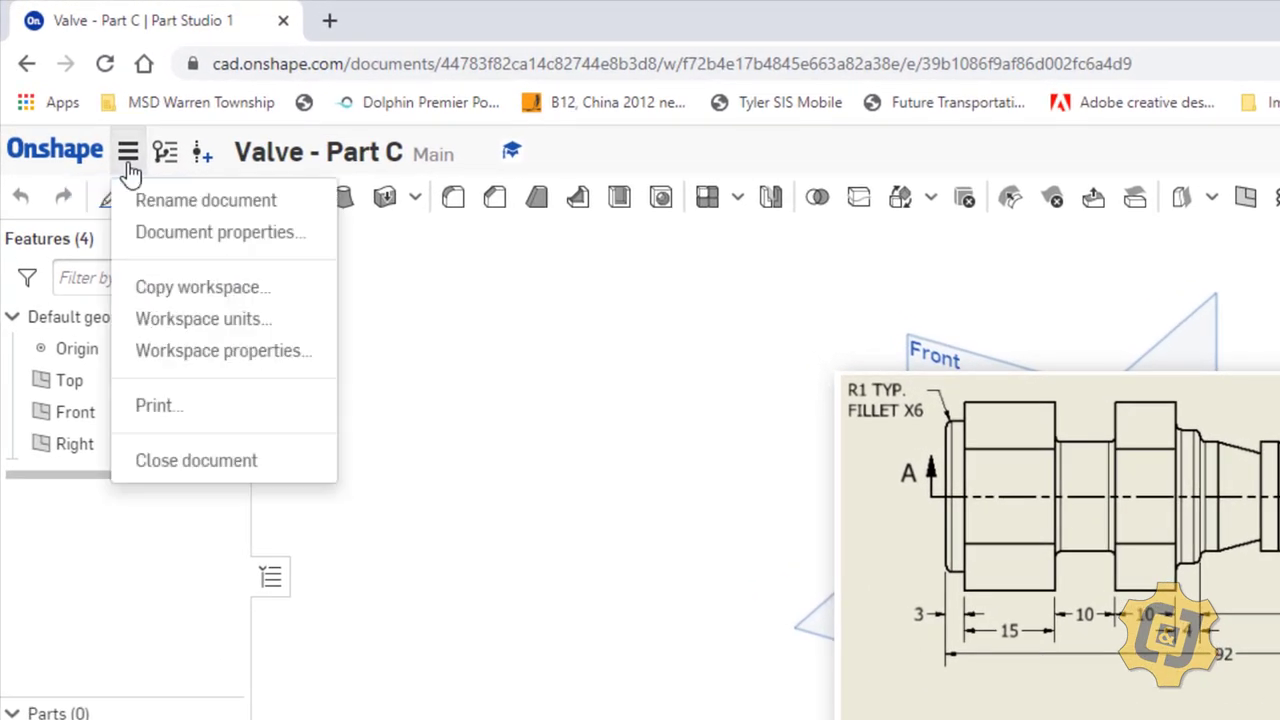
left_click(188, 319)
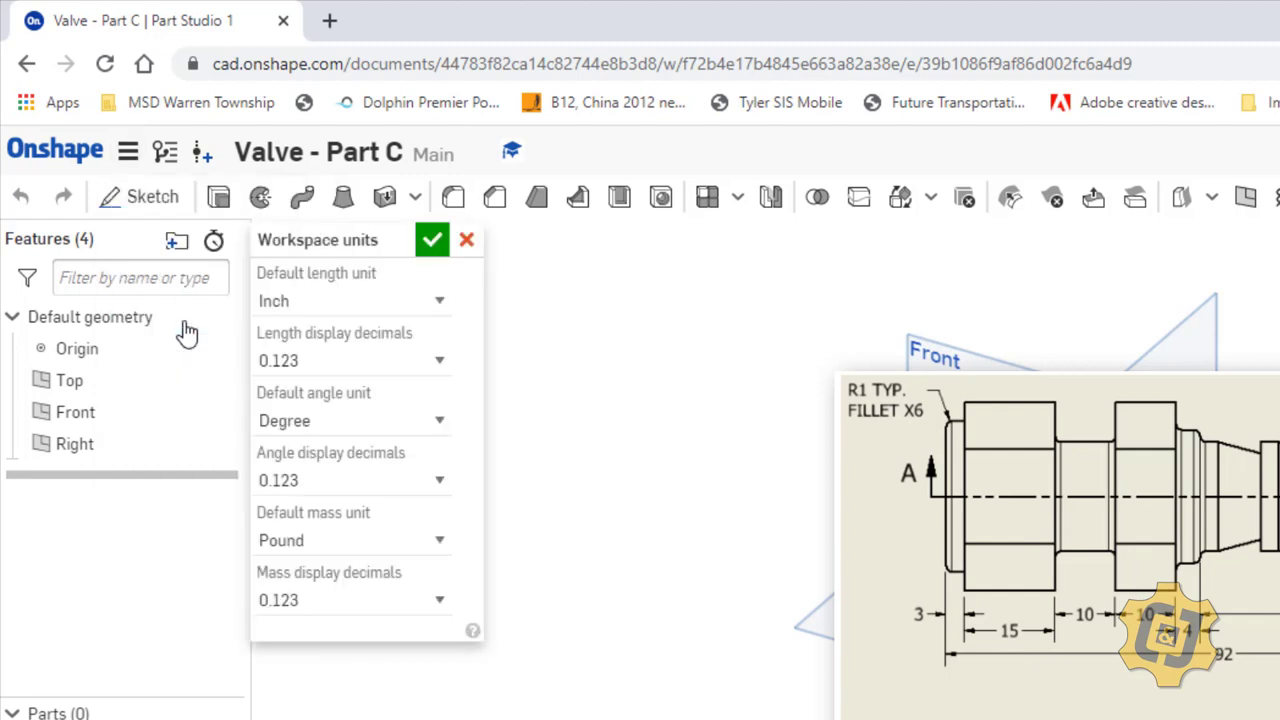
left_click(346, 306)
left_click(340, 425)
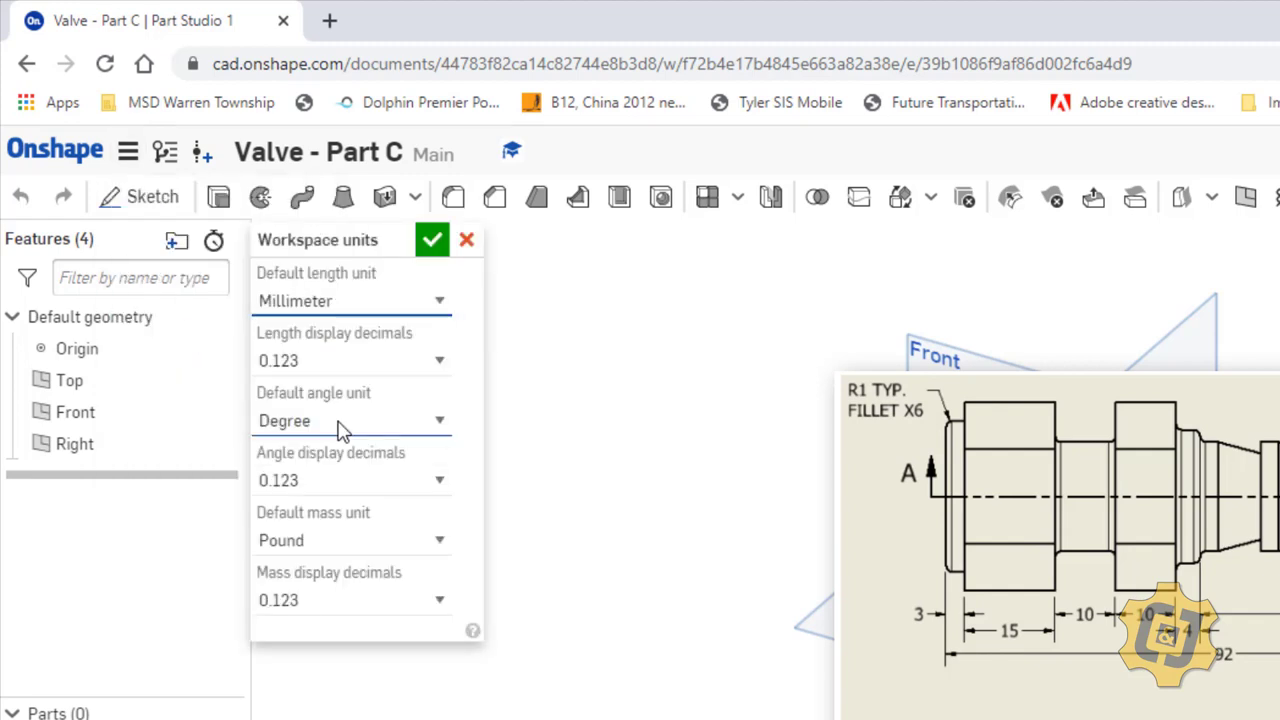
left_click(432, 239)
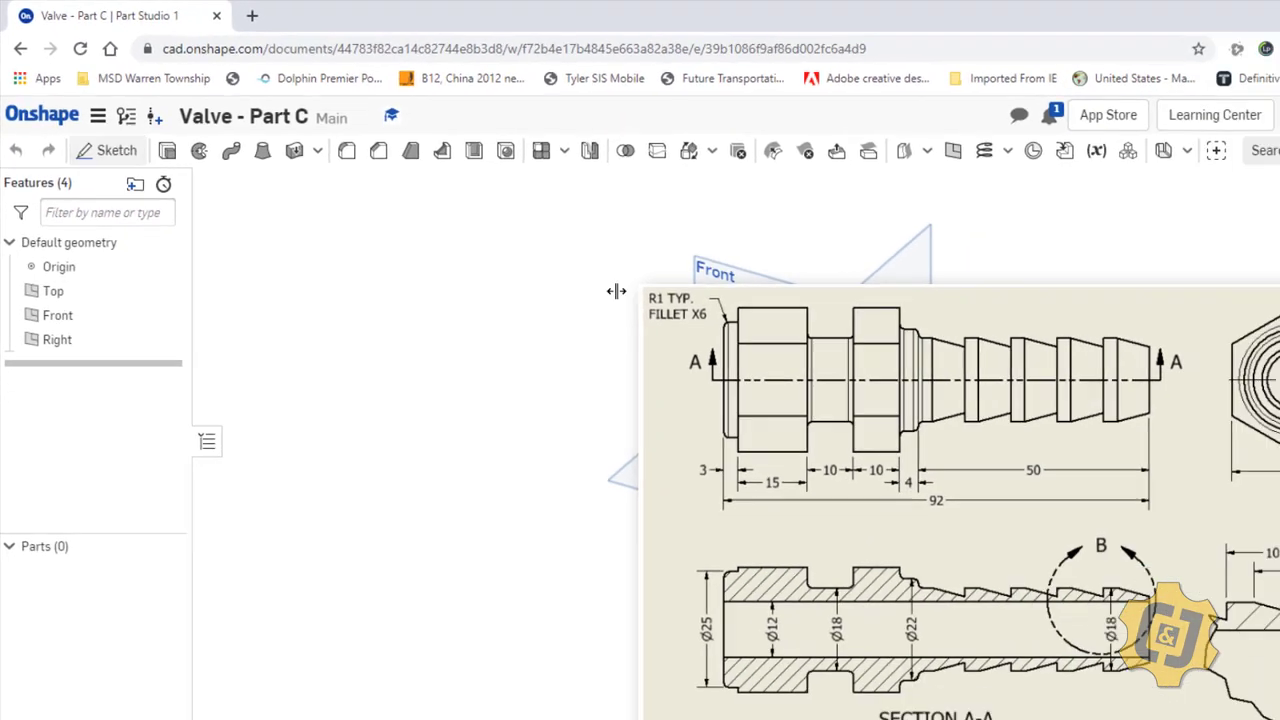
Start a new sketch on the Front plane and view it normal.
left_click(106, 150)
left_click(712, 272)
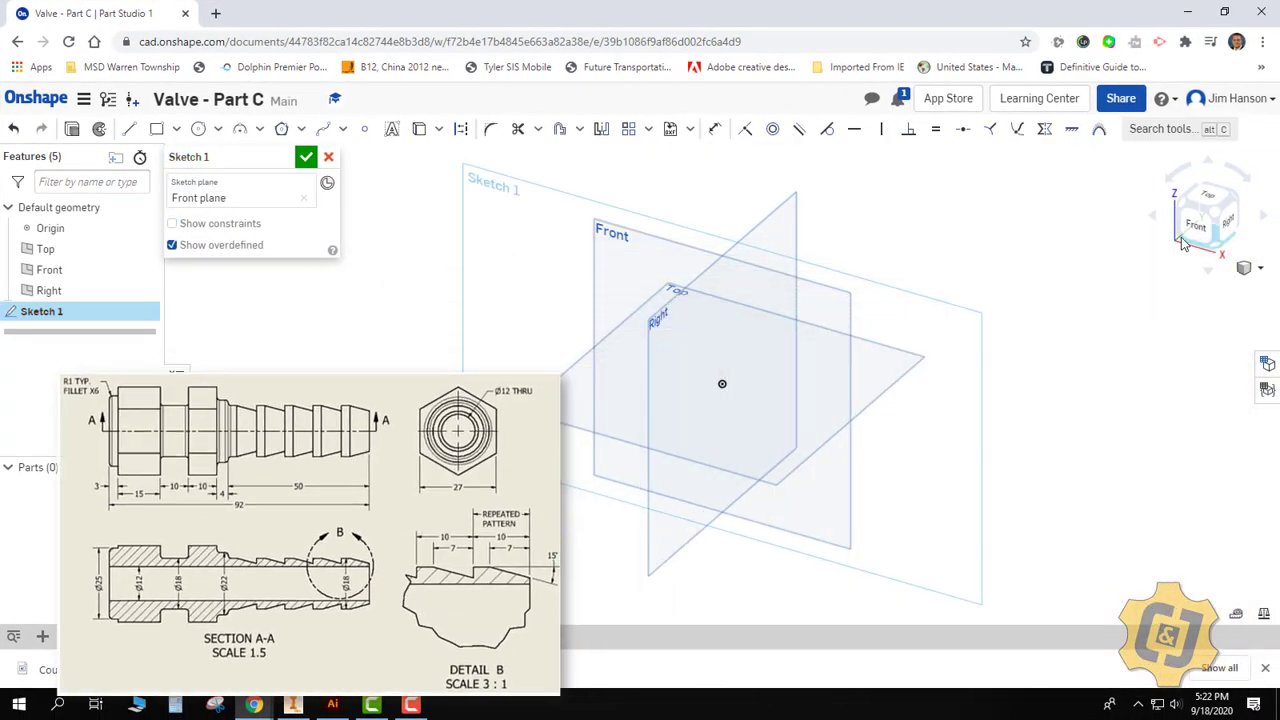
left_click(1188, 245)
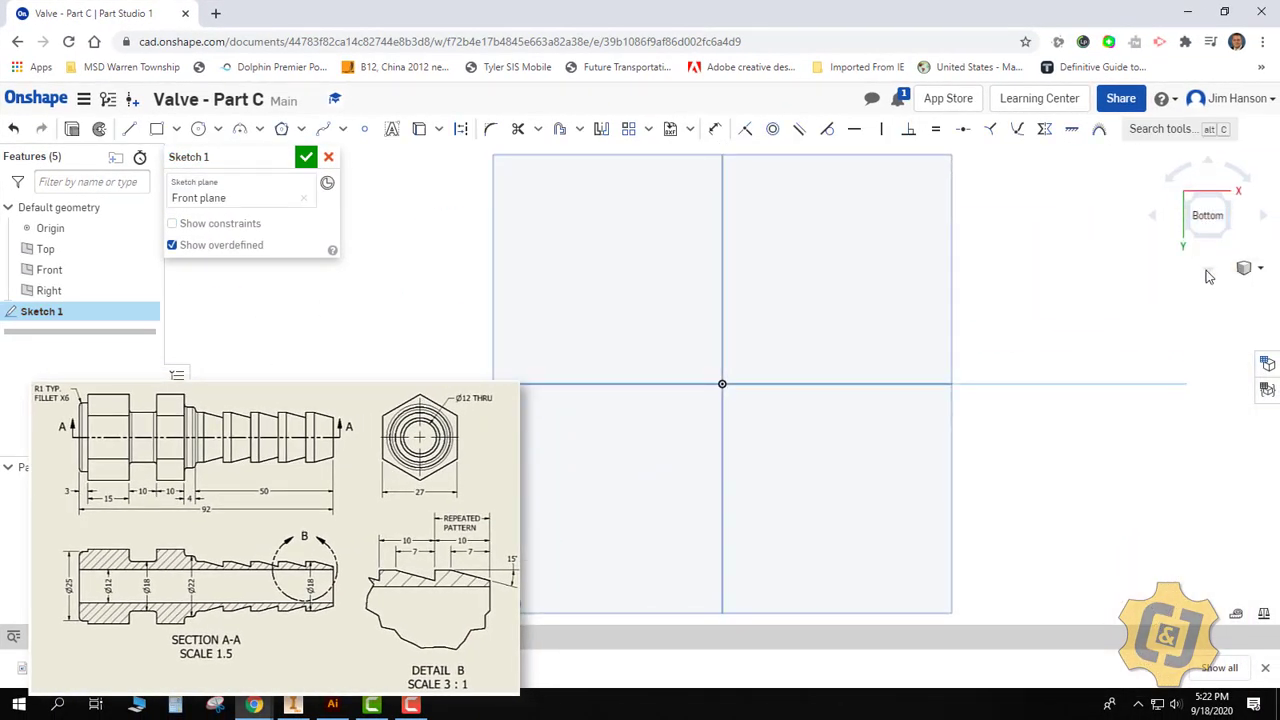
left_click(1208, 200)
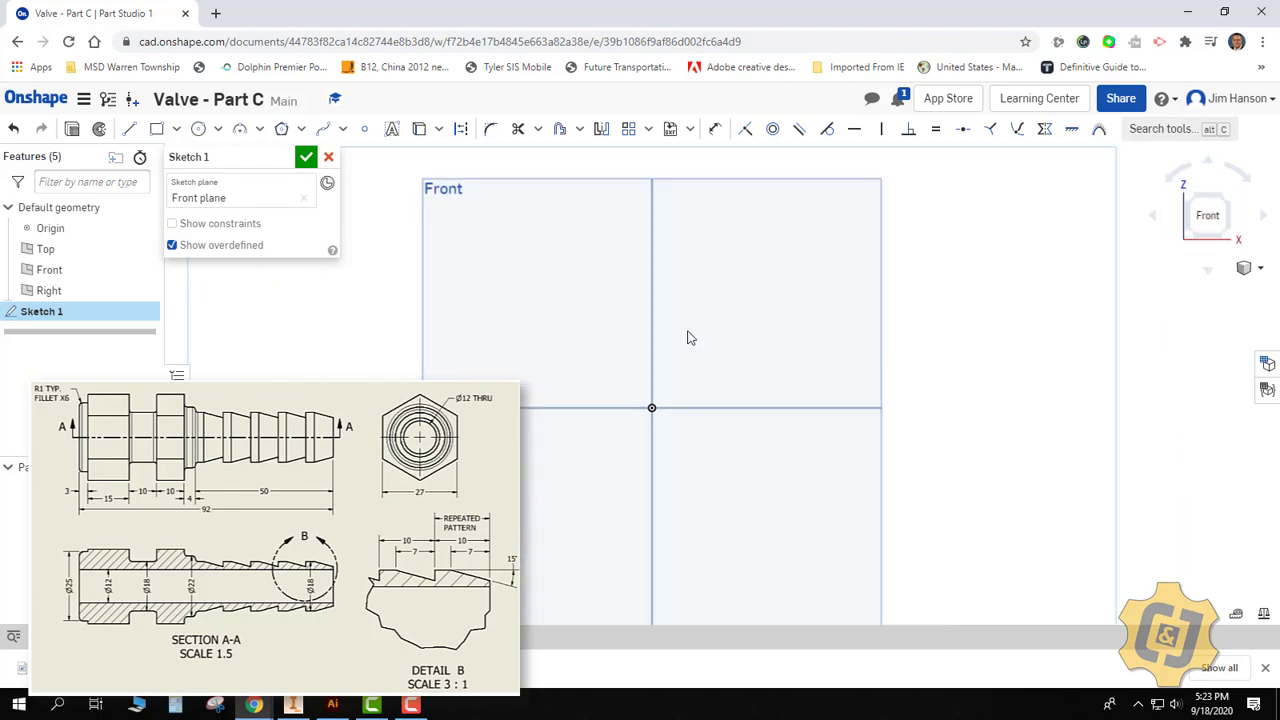
Draw the first rectangle from the origin and reshape it thin and tall.
left_click(156, 128)
left_click(540, 368)
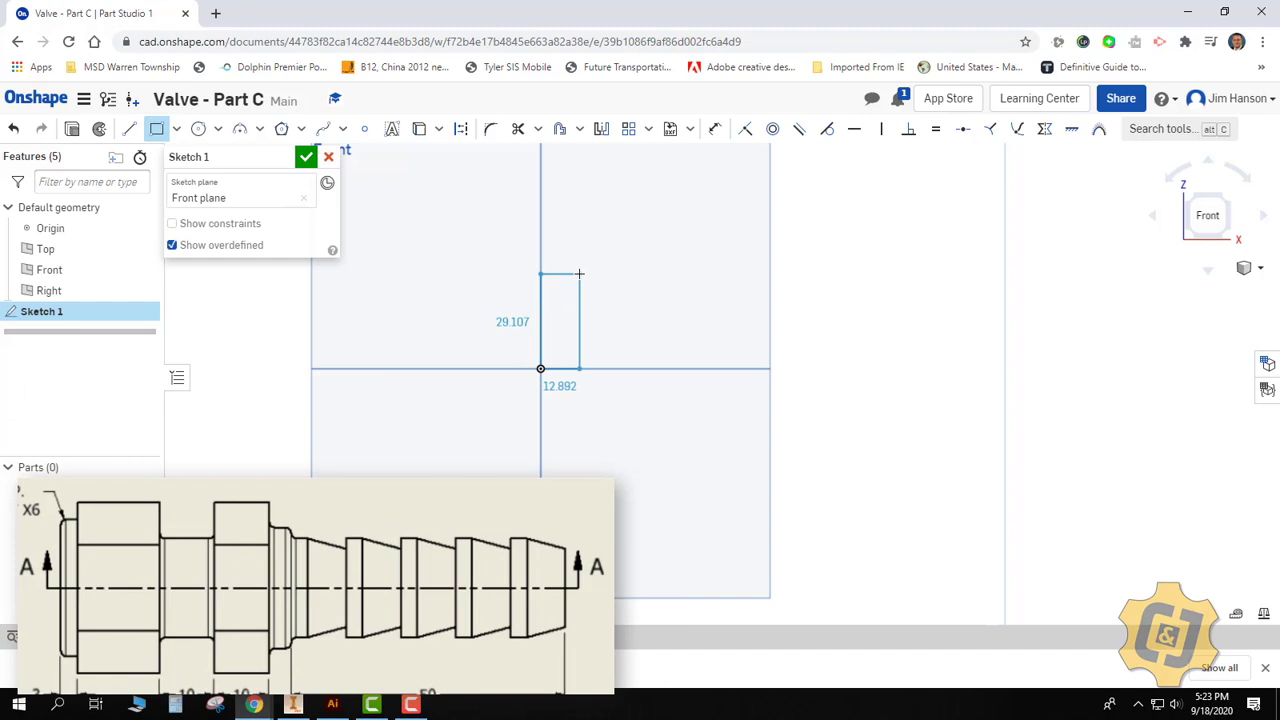
left_click(580, 272)
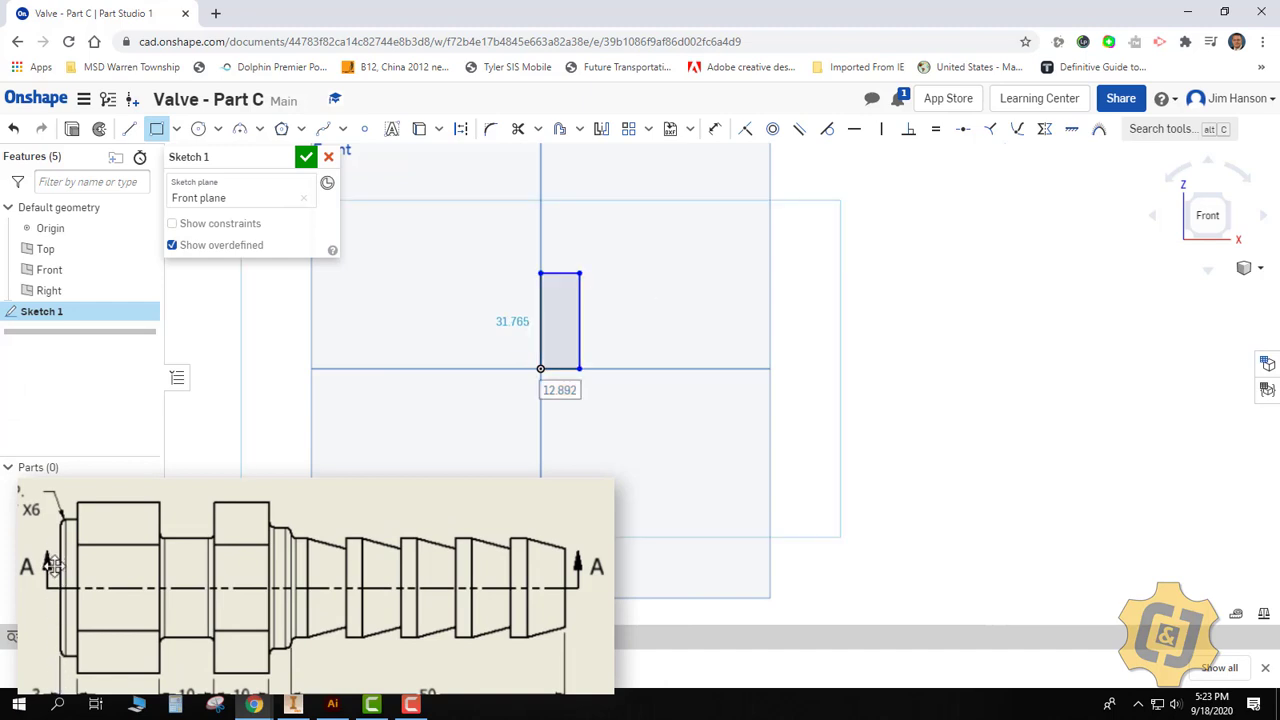
key("Escape")
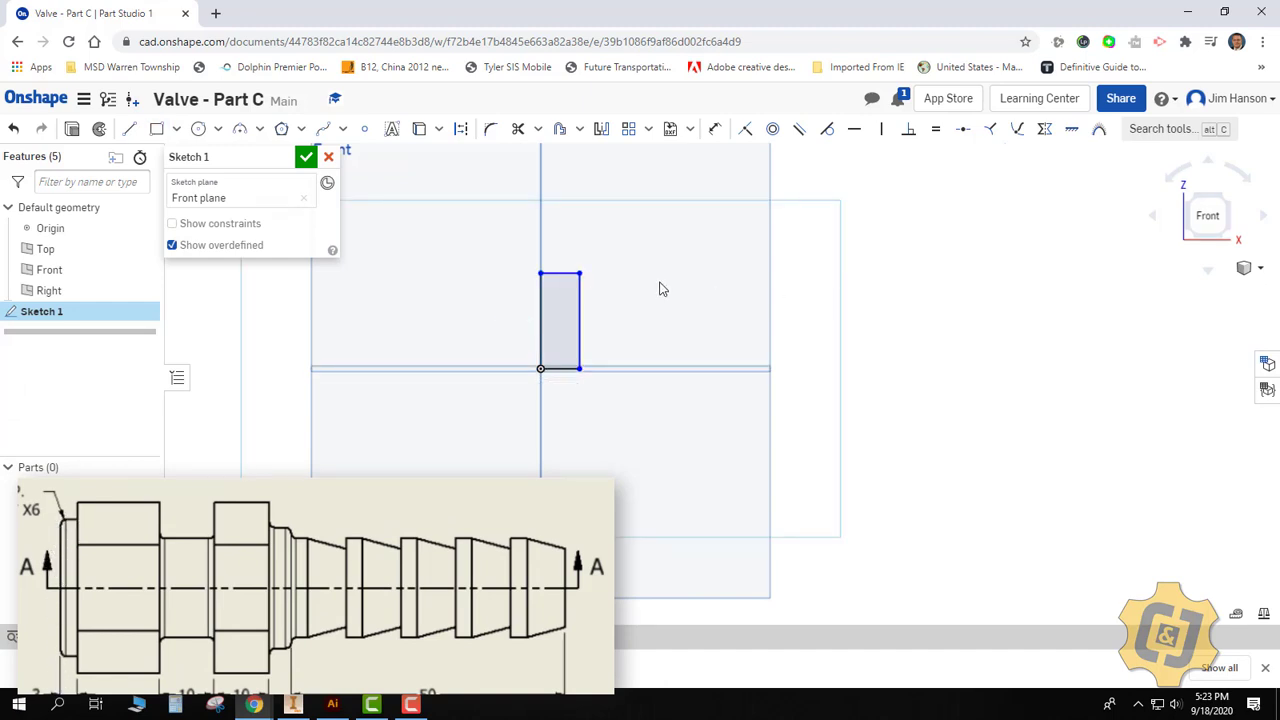
left_click_drag(580, 272, 562, 238)
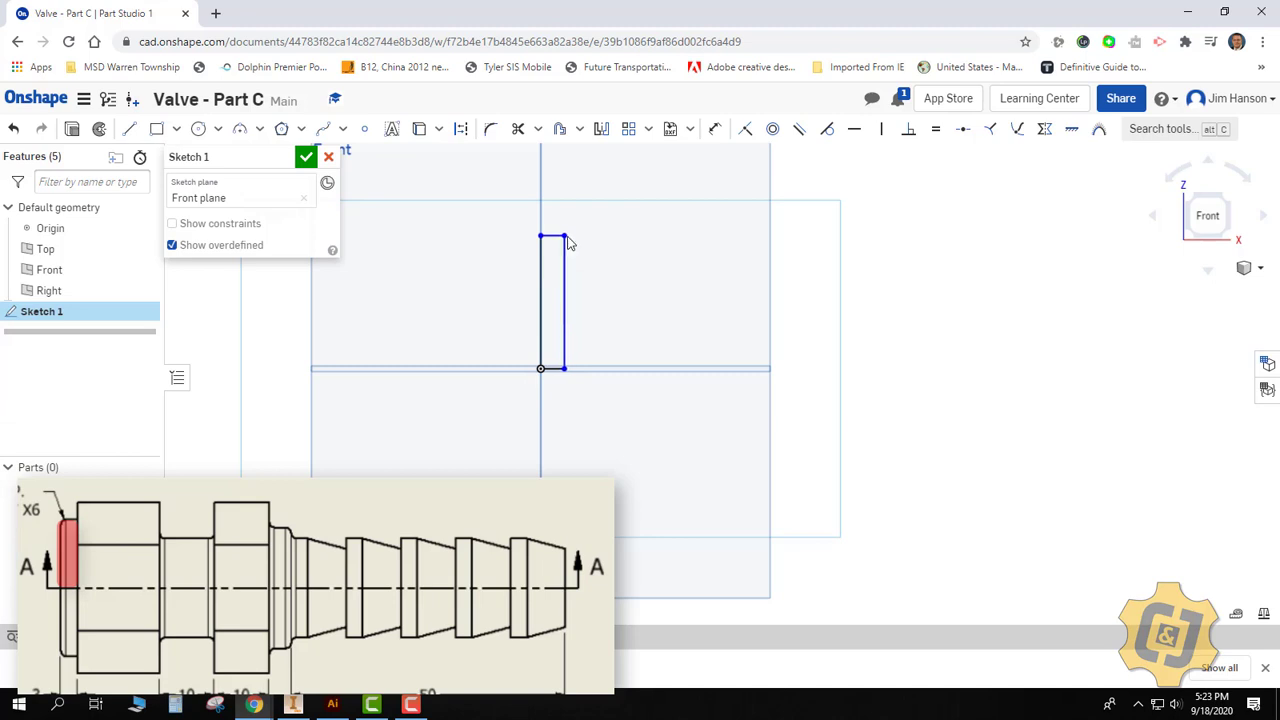
middle_click_drag(572, 245, 563, 300)
Add three adjoining rectangles: a tall second ring, a lower groove, and a tall fourth ring.
left_click(157, 130)
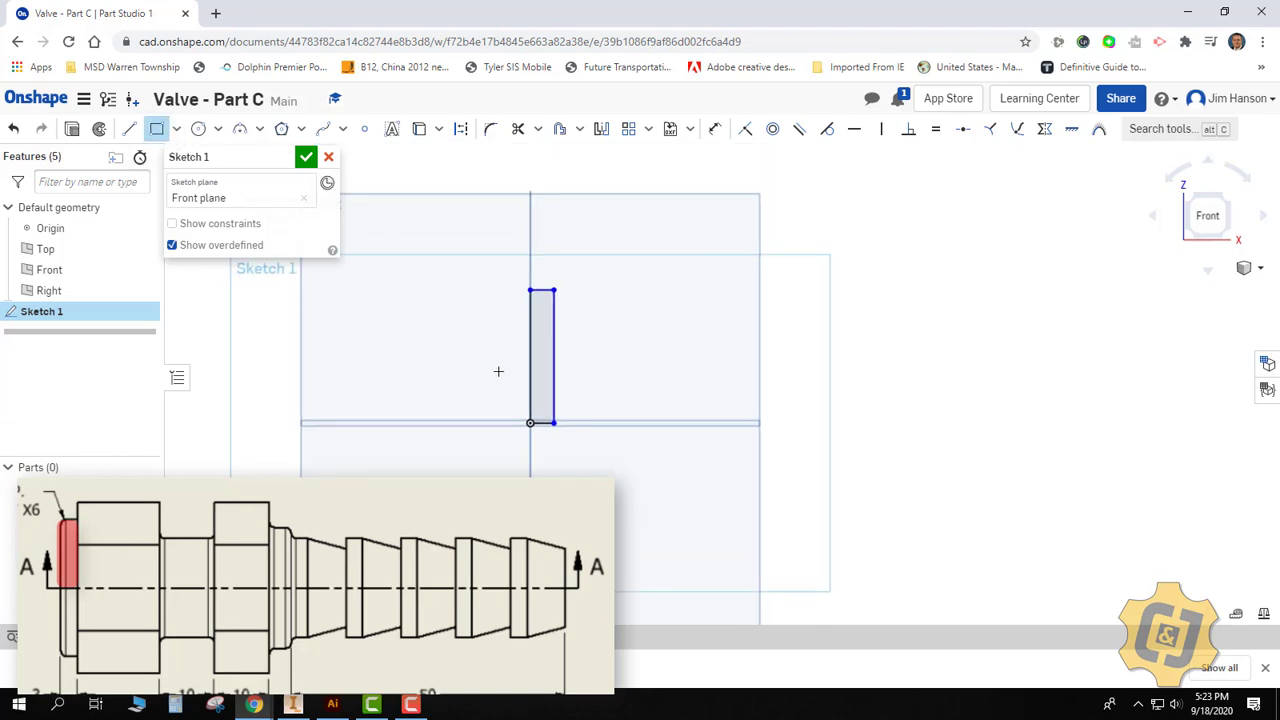
left_click(553, 423)
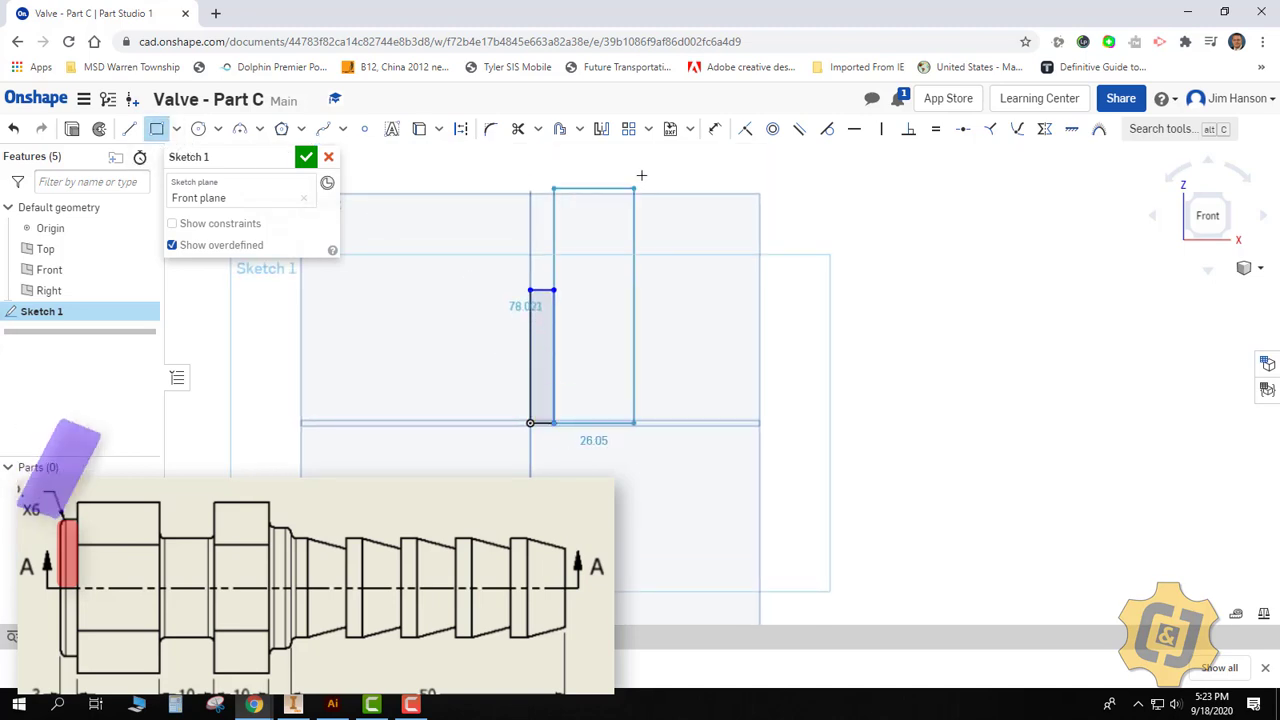
left_click(686, 151)
left_click(1208, 215)
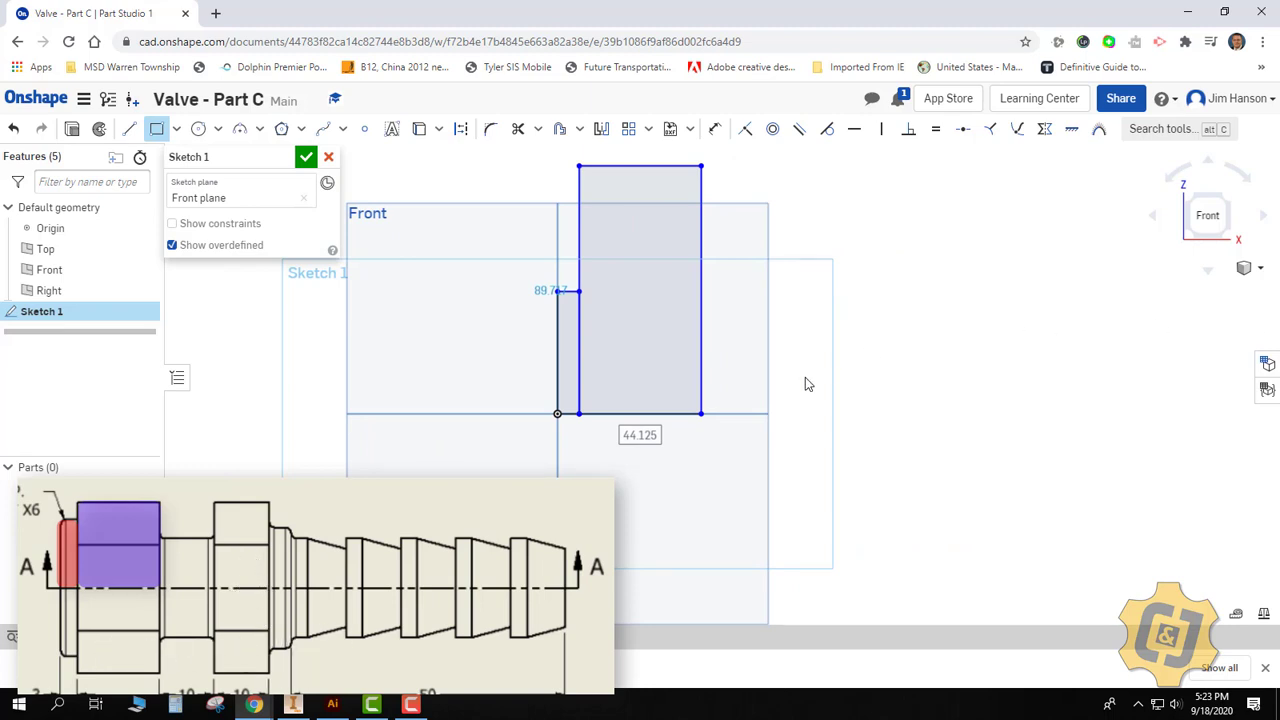
left_click(701, 413)
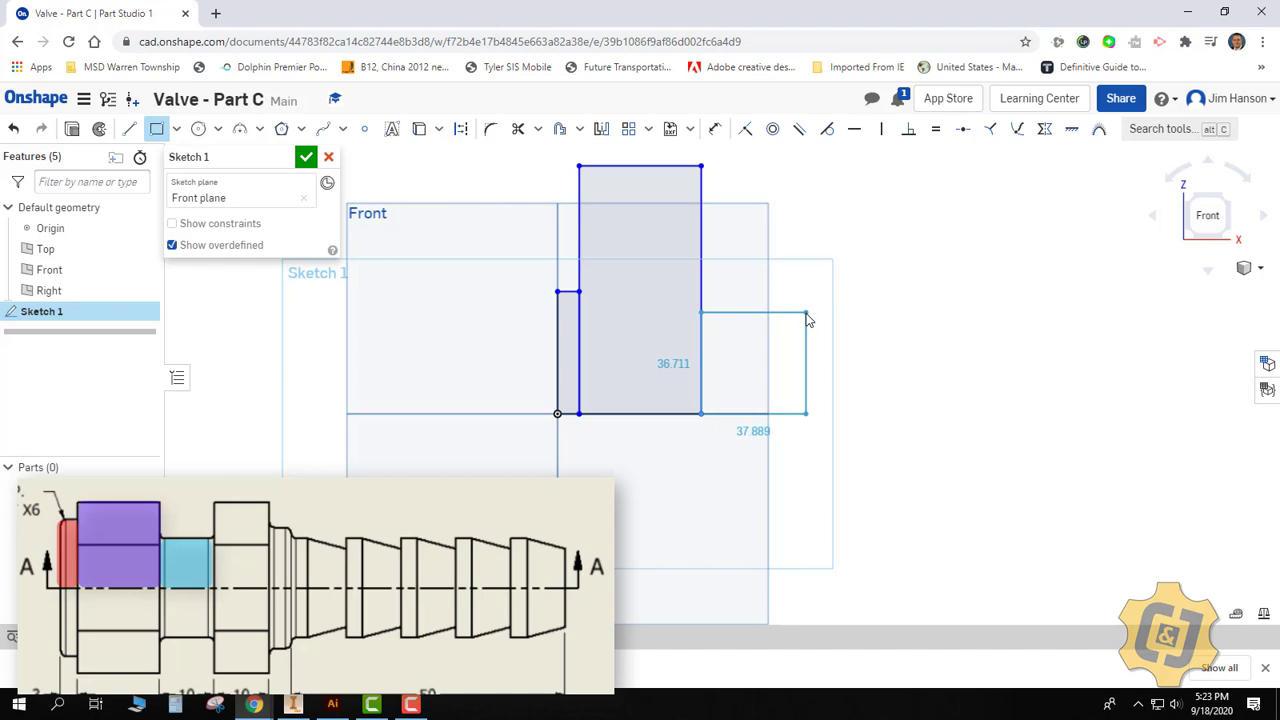
left_click(807, 313)
left_click(807, 413)
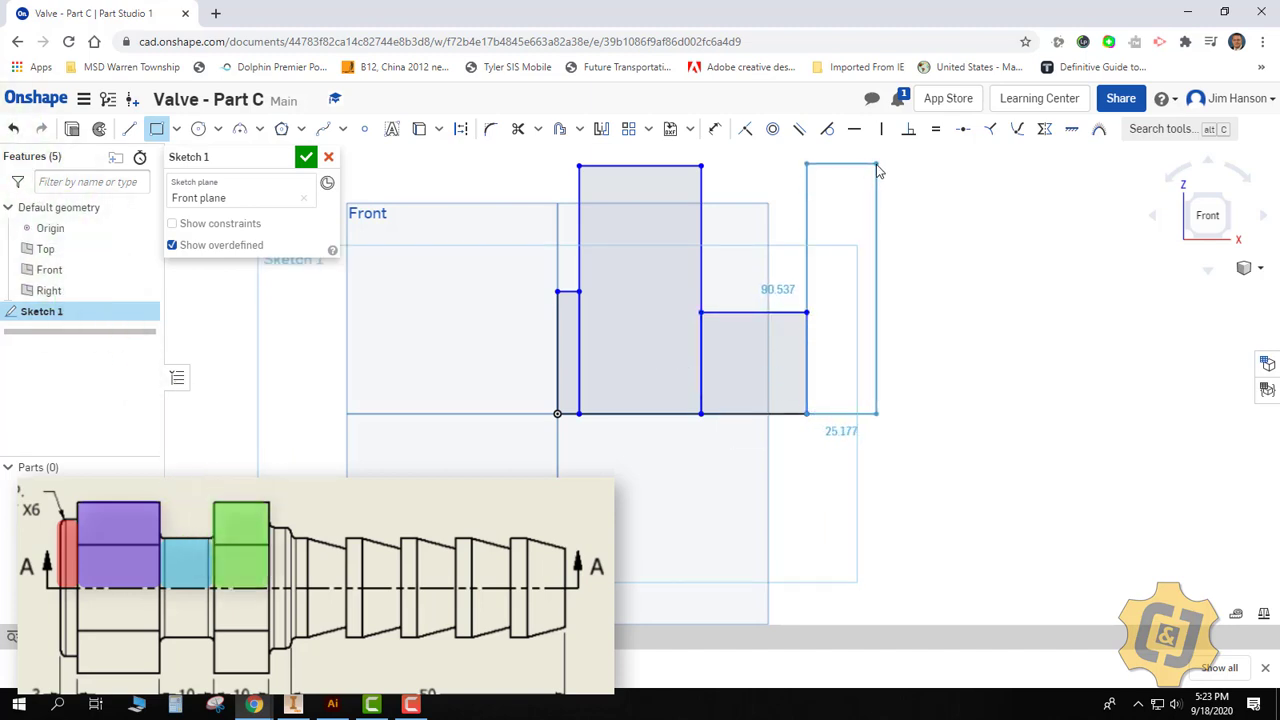
left_click(876, 164)
Add the short fifth rectangle and the long barb-section rectangle to complete the stepped row.
middle_click_drag(876, 200, 831, 200)
left_click(831, 413)
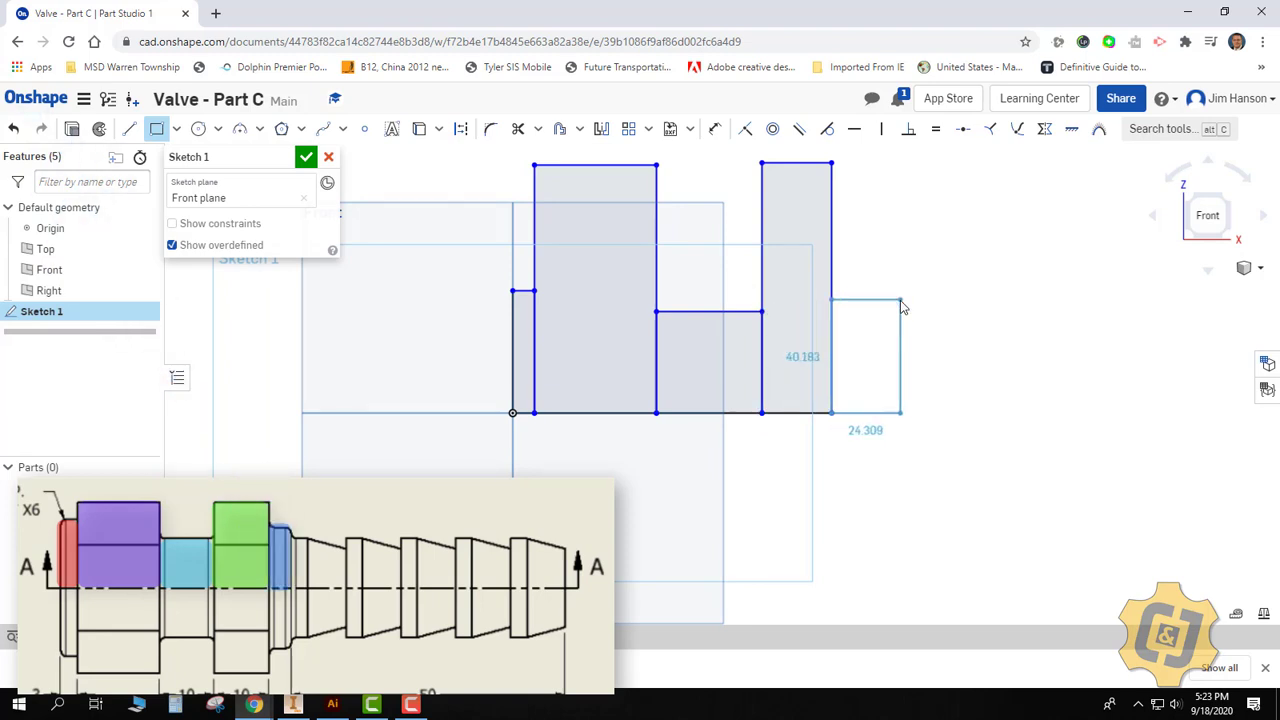
left_click(901, 298)
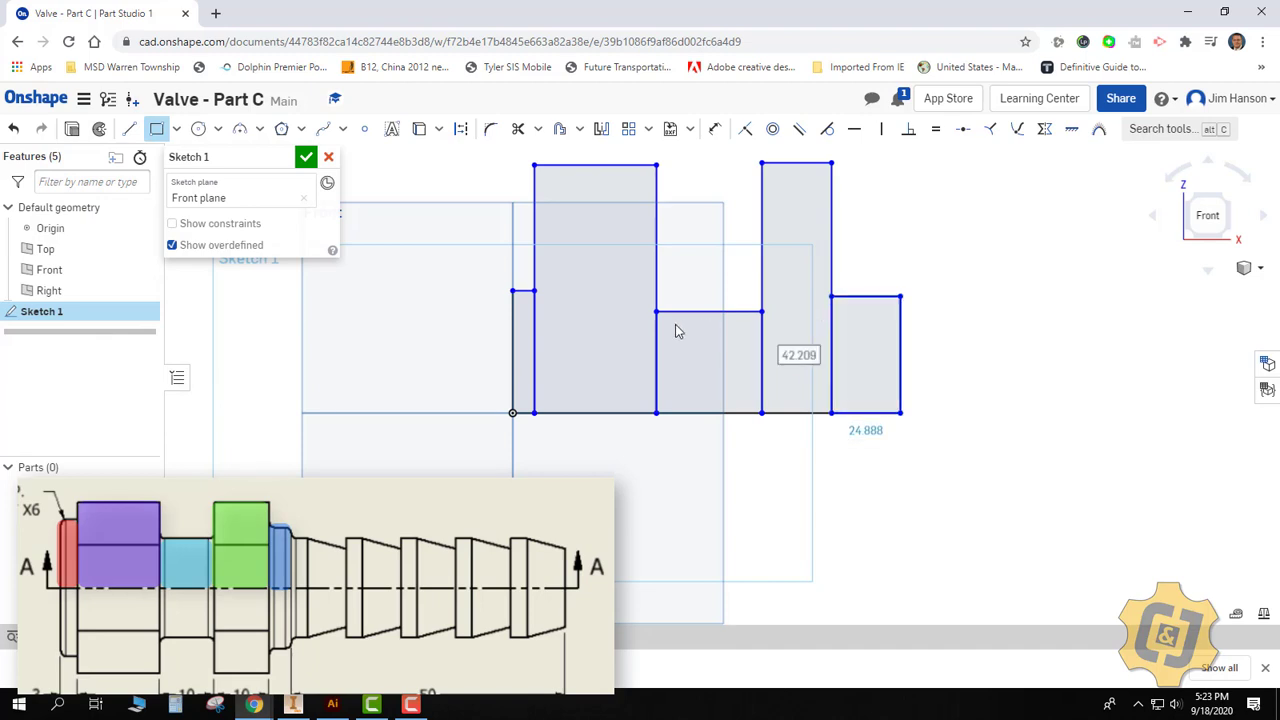
left_click(901, 413)
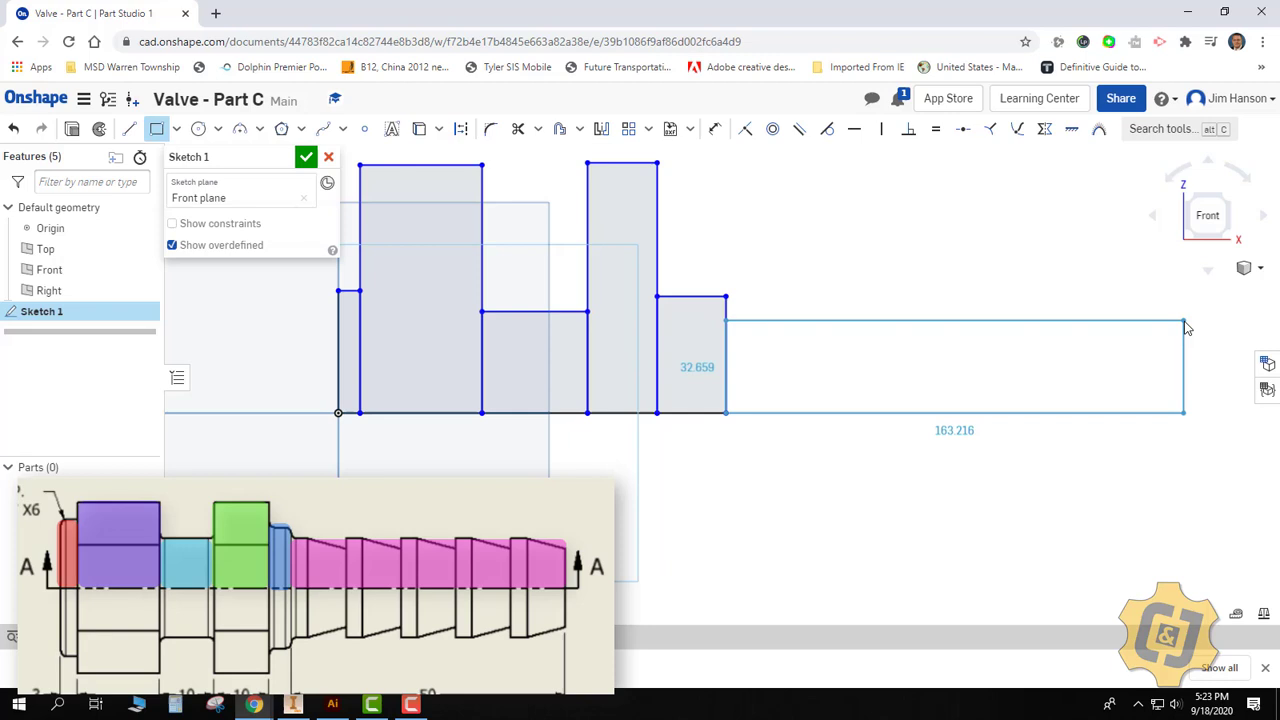
left_click(1185, 320)
right_click_drag(1063, 323, 1091, 316)
right_click(1064, 290)
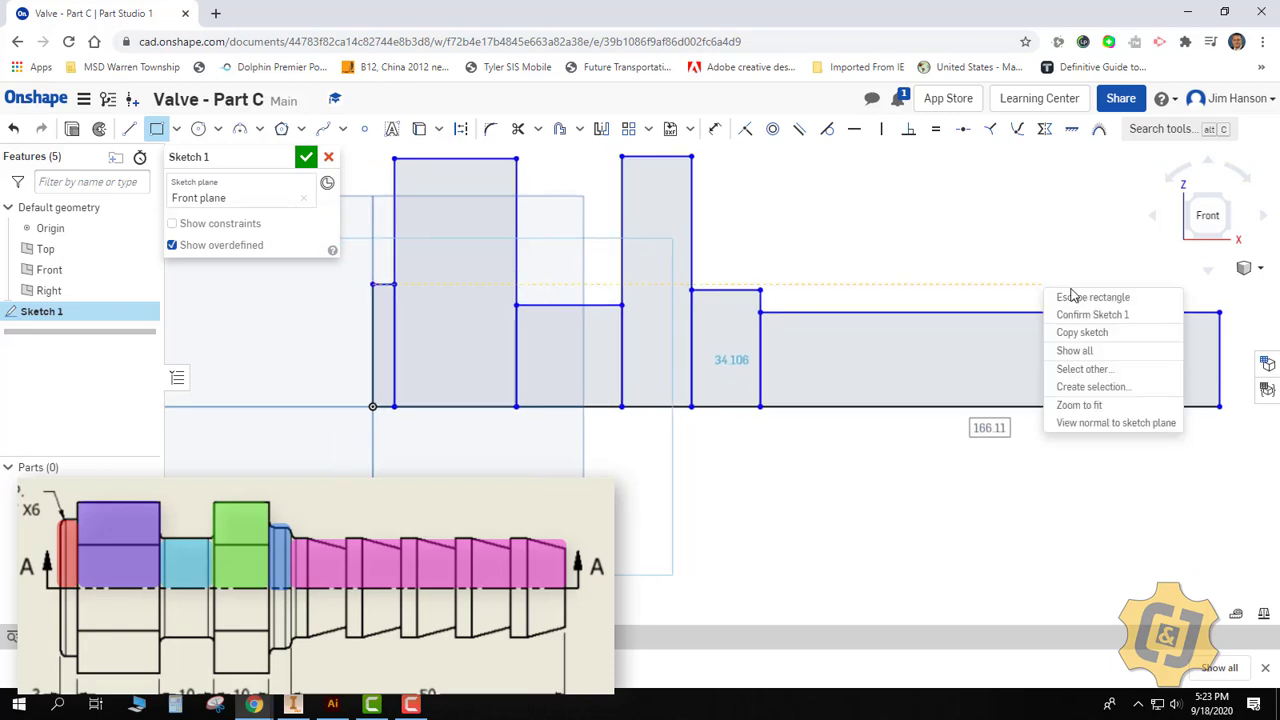
left_click(1077, 296)
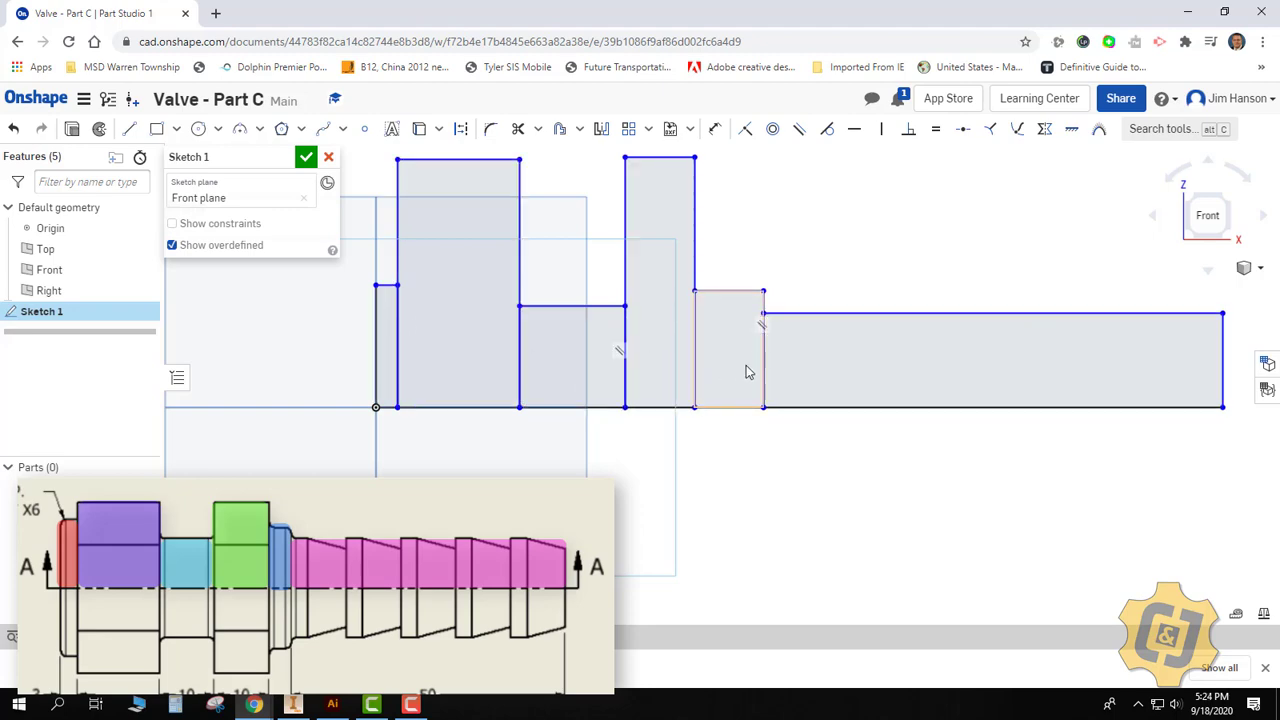
middle_click_drag(751, 371, 769, 359)
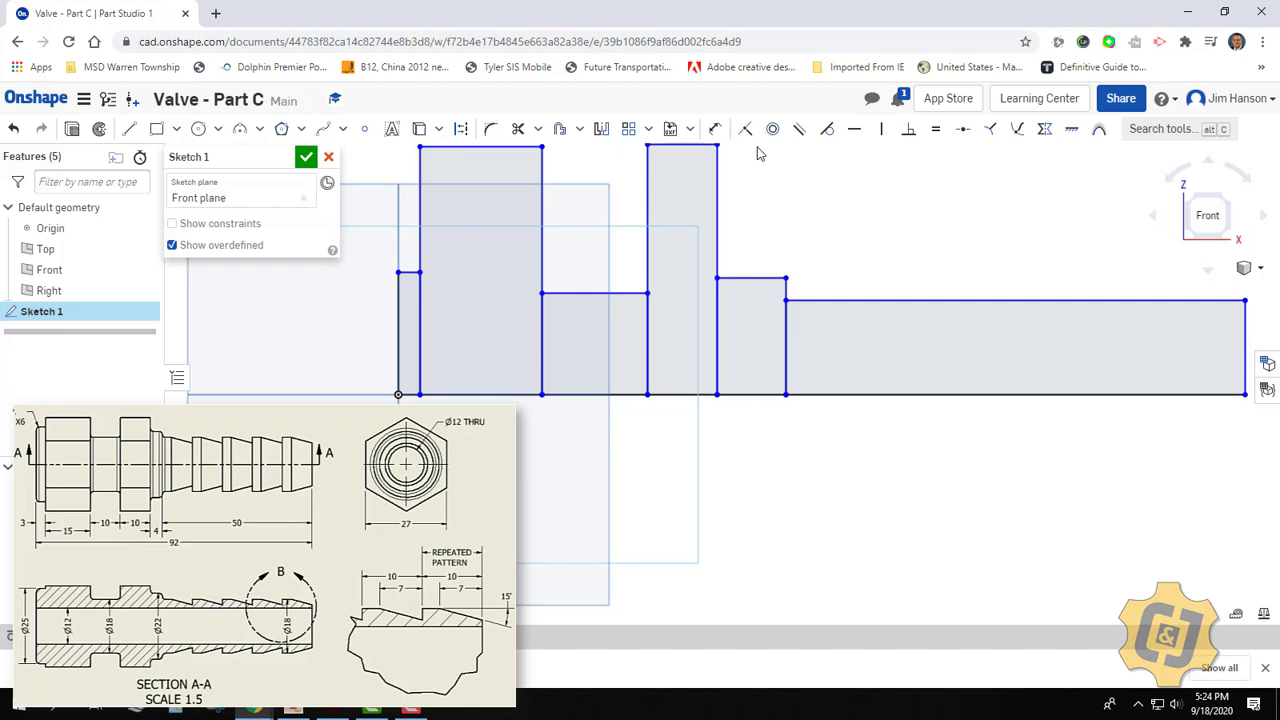
Dimension the profile's overall length as 92 mm and place it below the profile.
key("d")
left_click(1245, 345)
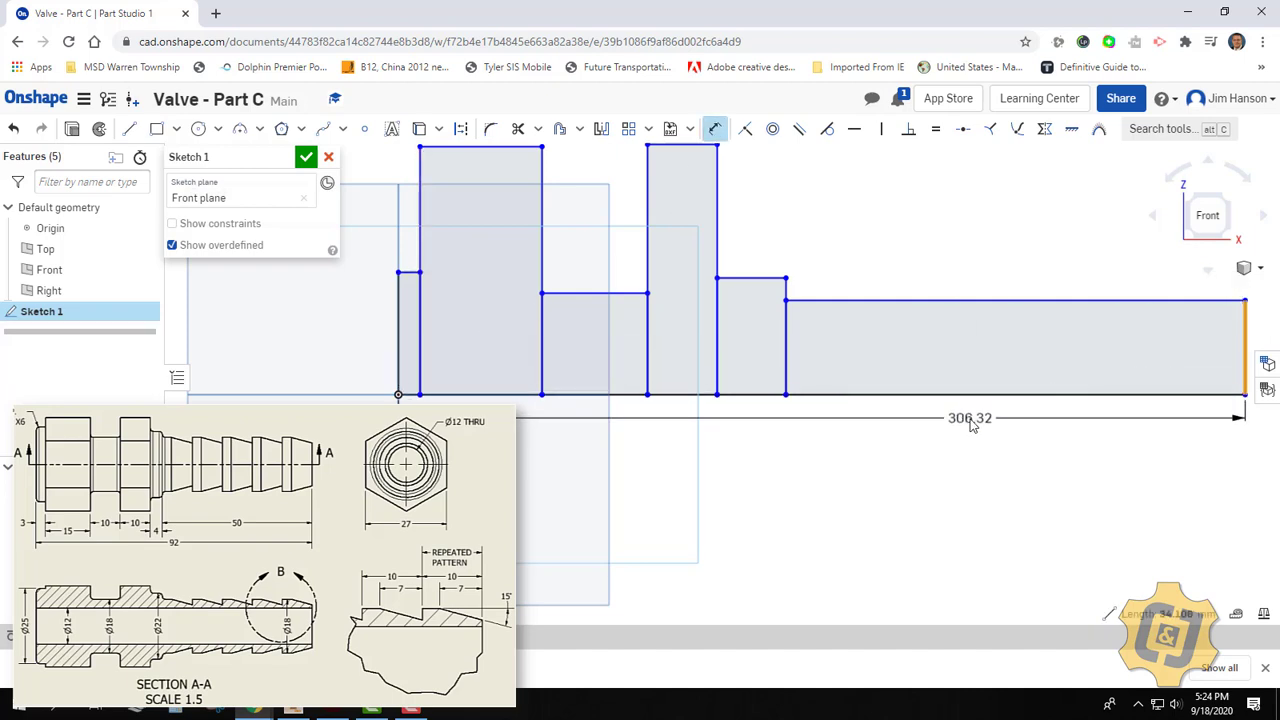
left_click(962, 424)
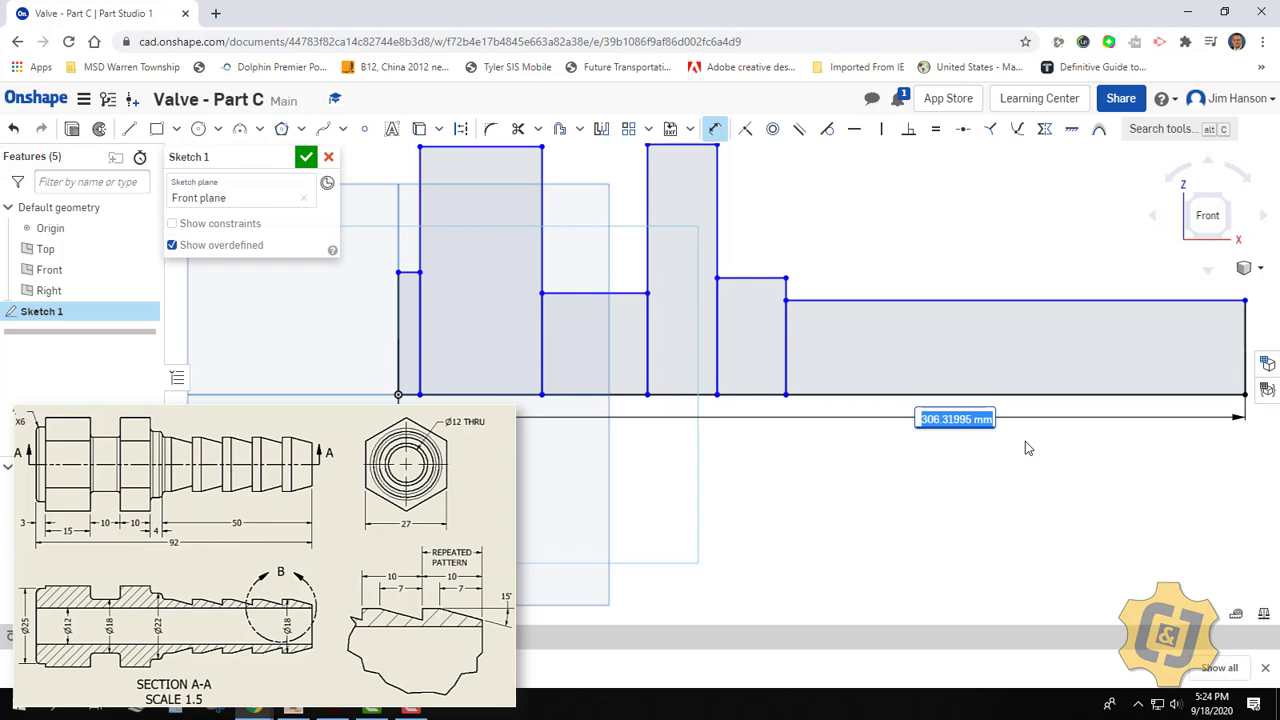
type("92")
key("Return")
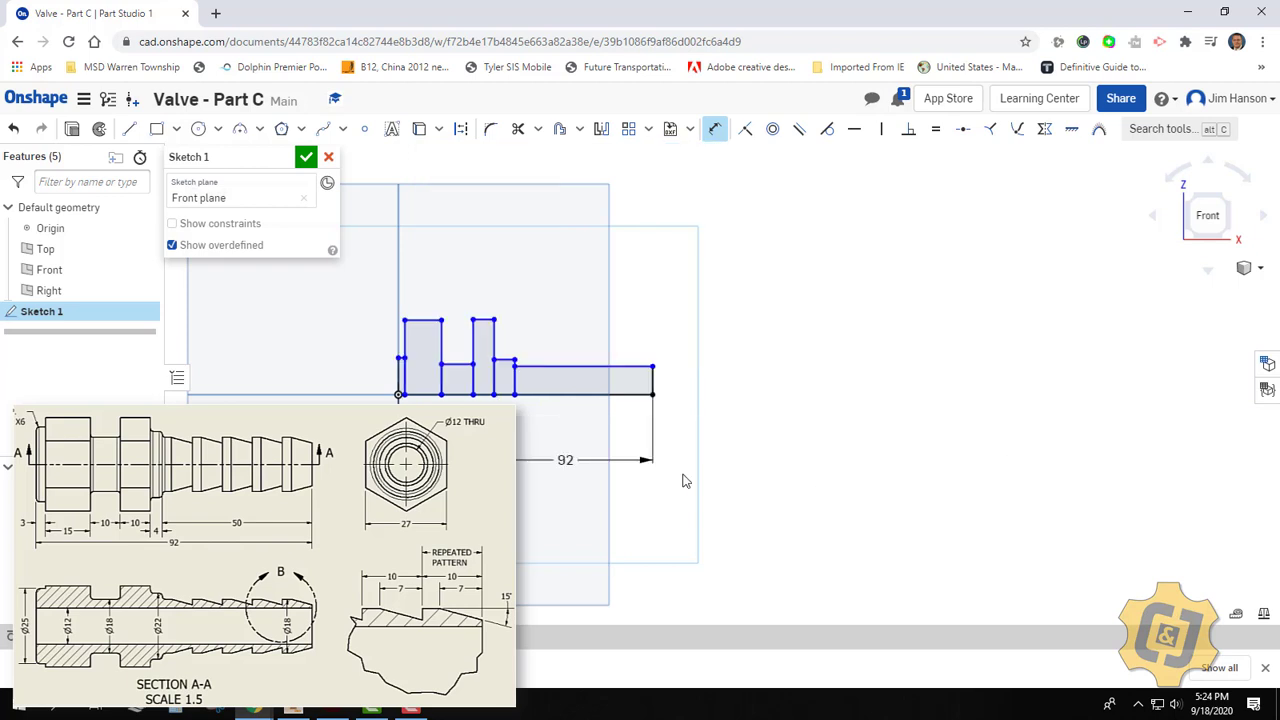
scroll(680, 475, "up", 2)
mouse_move(674, 469)
middle_mouse_down()
mouse_move(1037, 449)
mouse_move(1018, 461)
middle_mouse_up()
scroll(1002, 421, "up", 2)
key("Escape")
left_click_drag(857, 500, 766, 397)
middle_click_drag(766, 397, 848, 434)
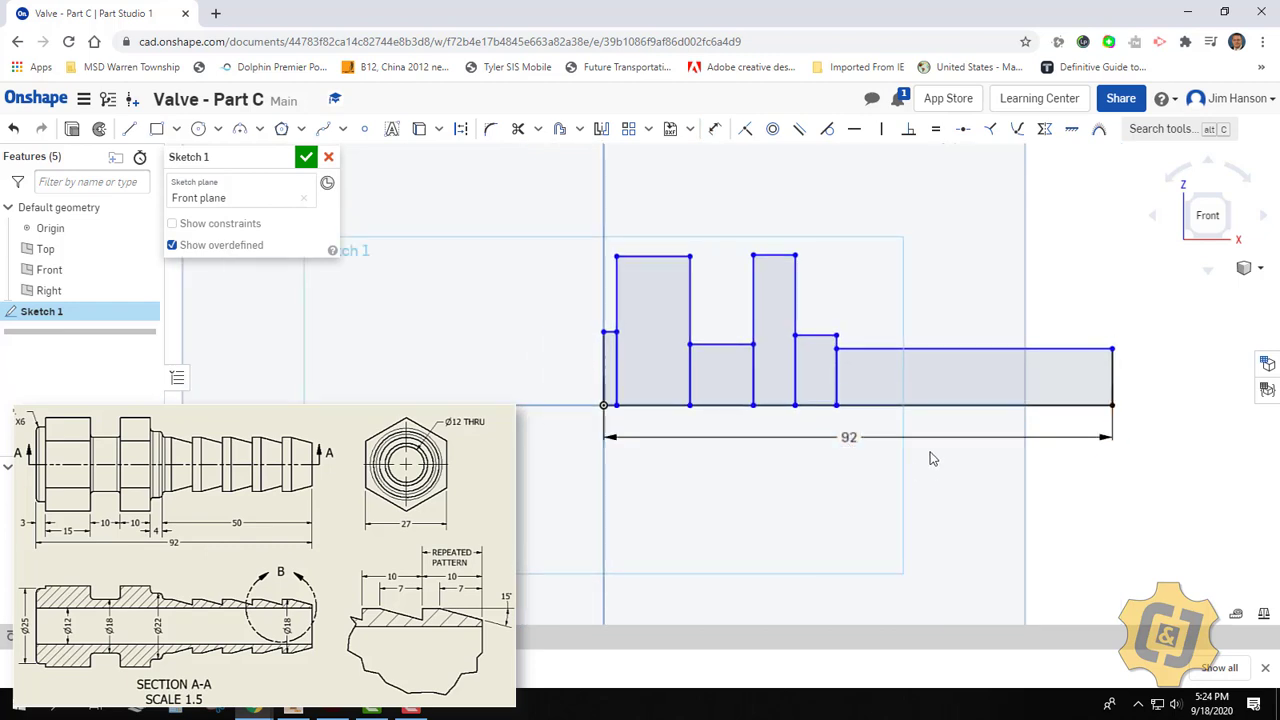
scroll(909, 412, "up", 2)
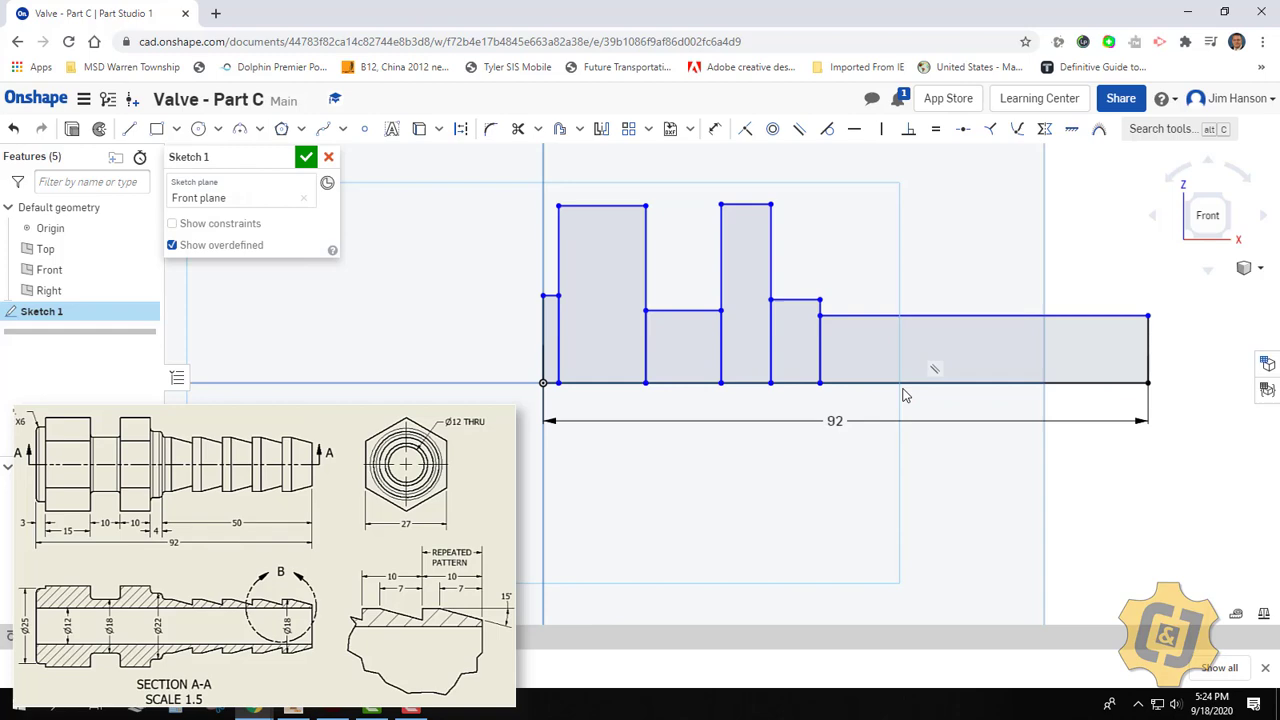
Set the first step width to 3 and the first ring width to 15.
left_click(716, 125)
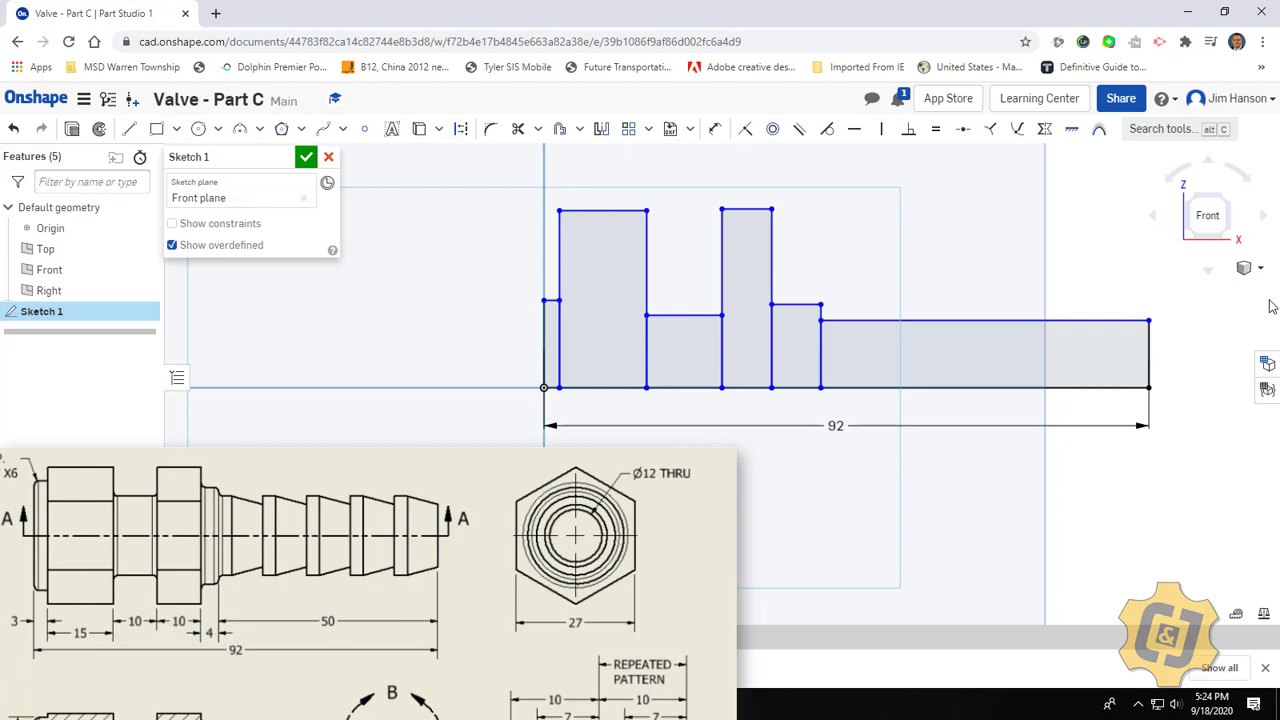
left_click(715, 128)
left_click(557, 304)
left_click(490, 298)
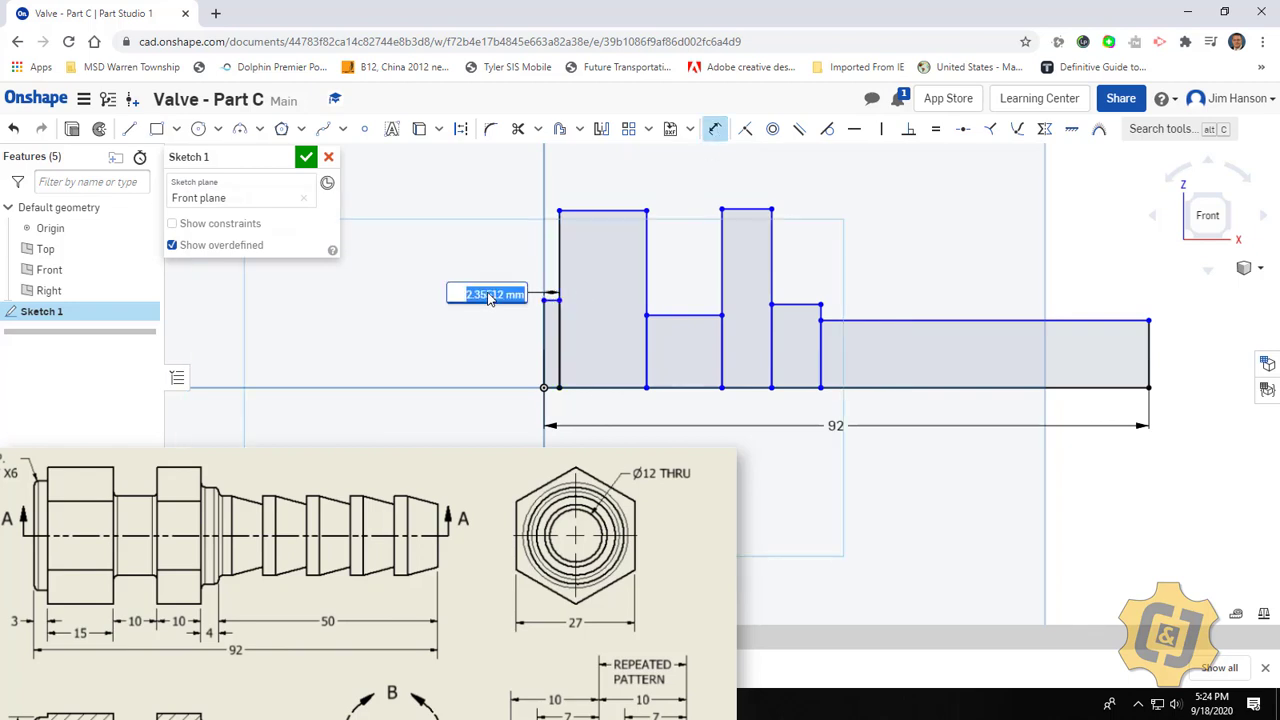
type("3")
key("Return")
left_click(605, 211)
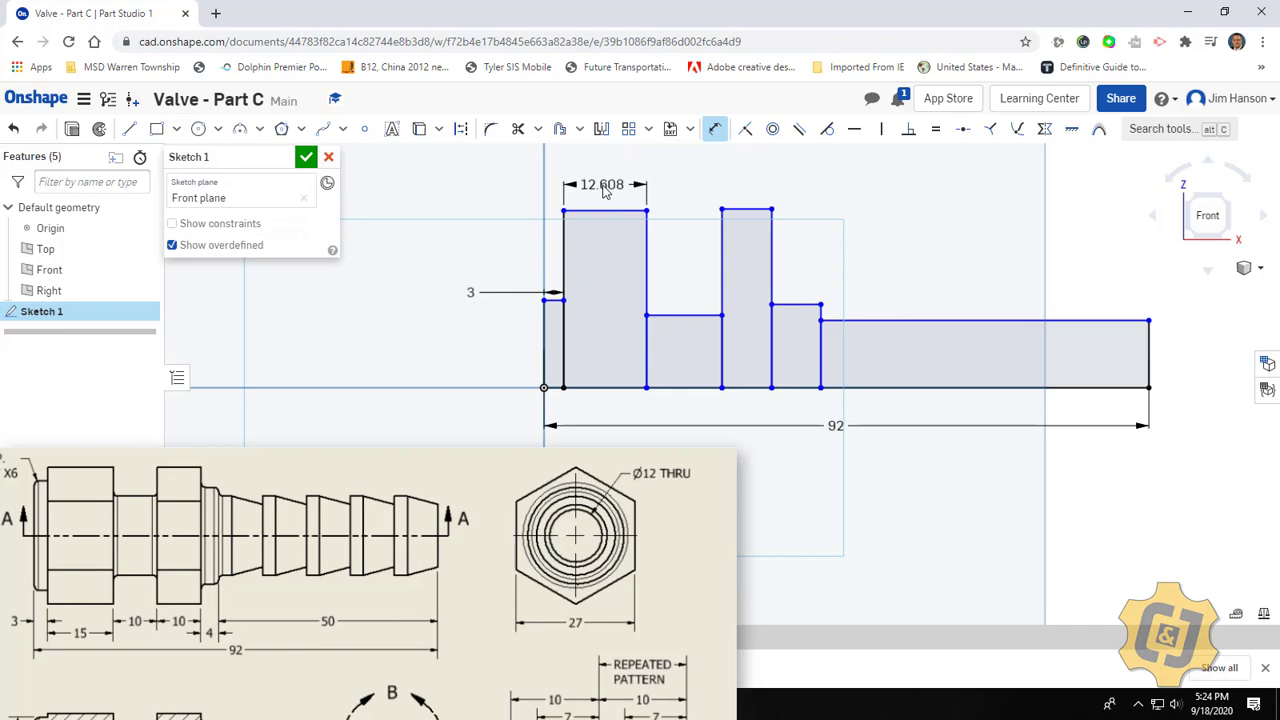
left_click(605, 190)
type("15")
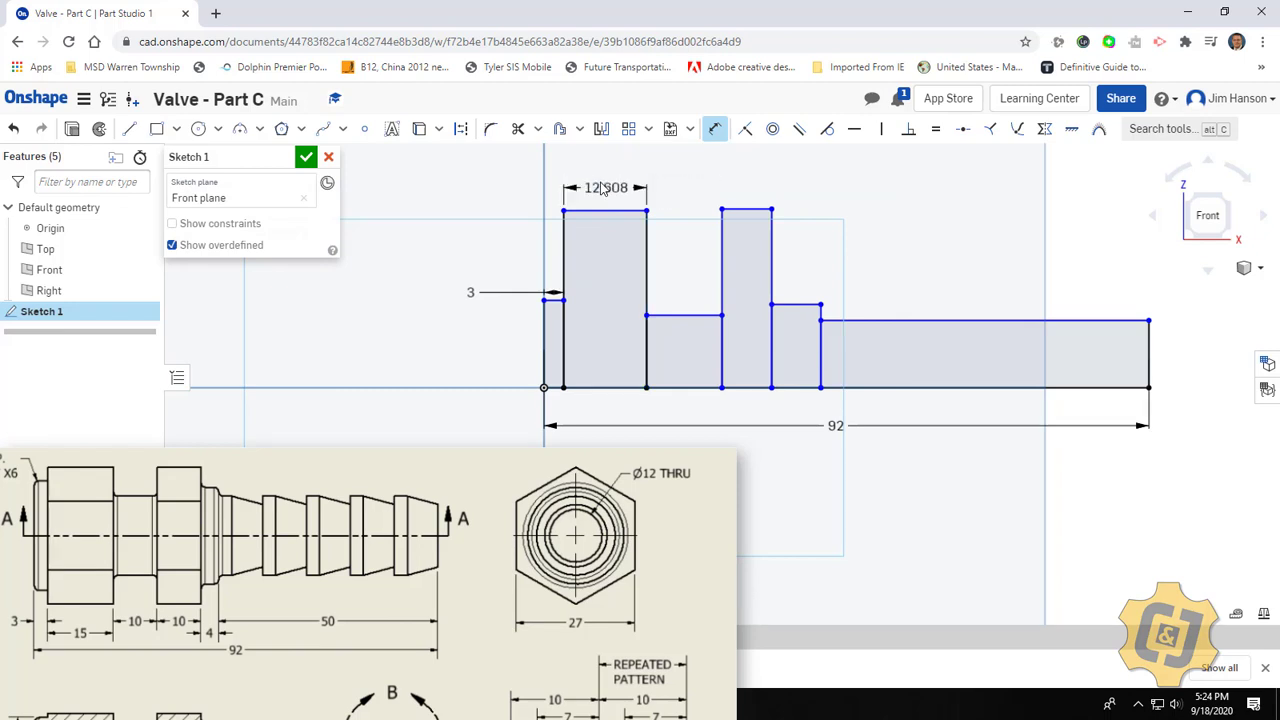
key("Return")
Set the groove length to 10 and the second ring width to 10.
left_click(695, 317)
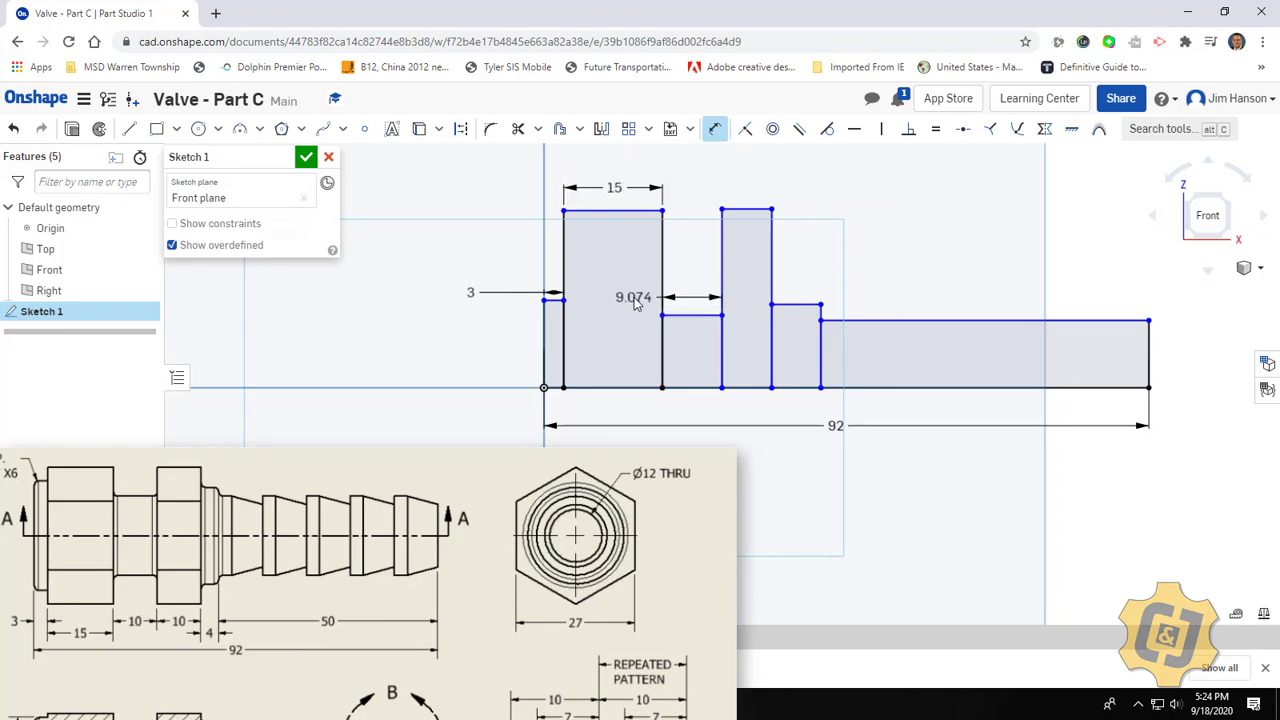
left_click(615, 302)
type("10")
key("Return")
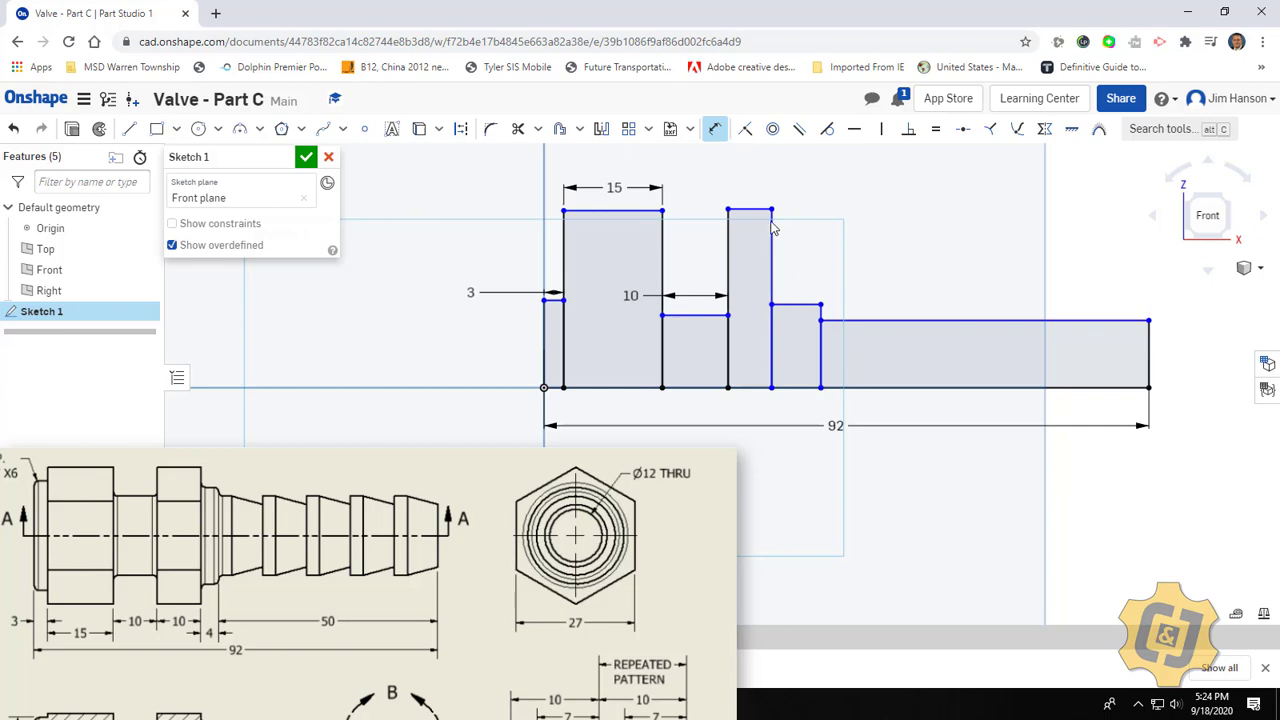
left_click(760, 210)
left_click(801, 196)
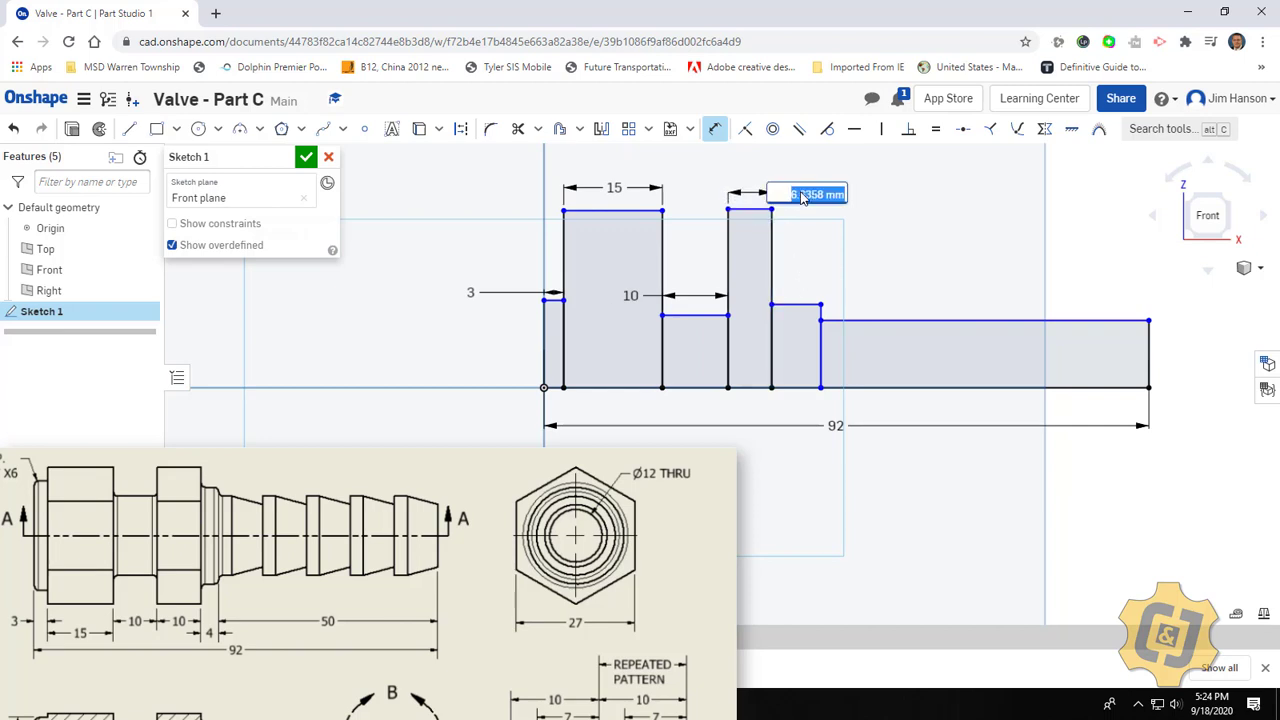
type("10")
key("Return")
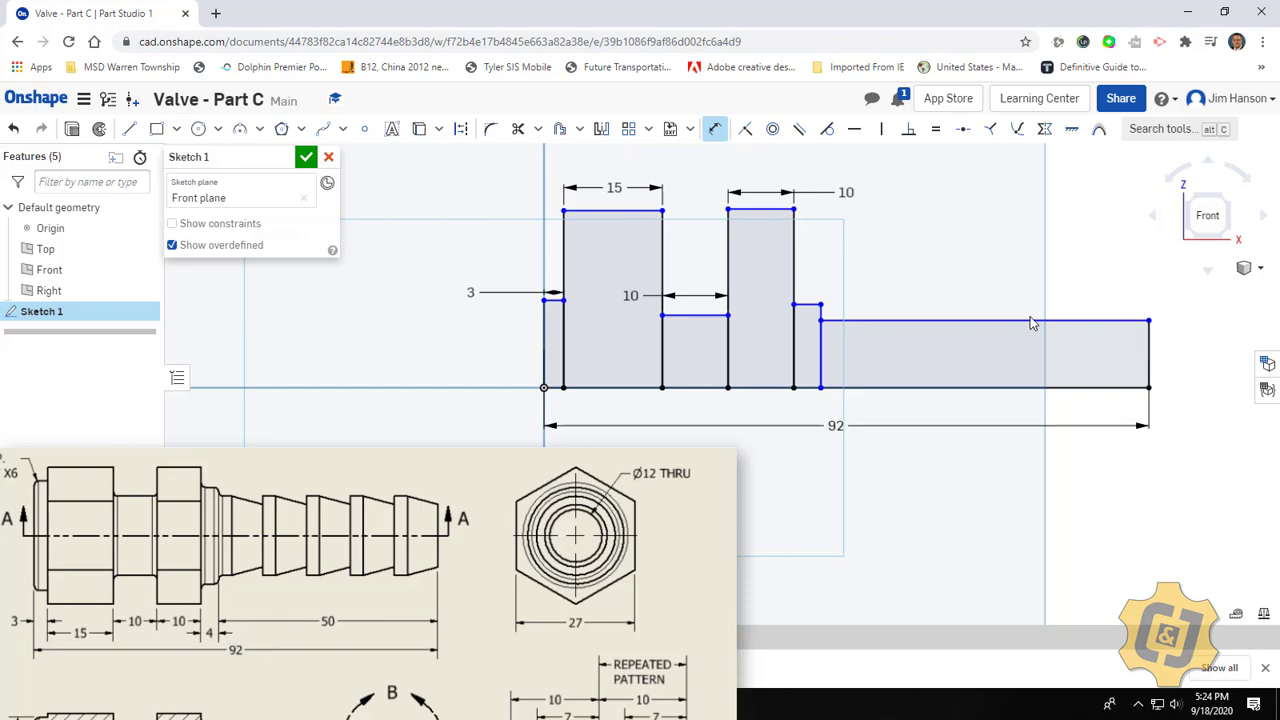
Set the small step length to 4 and add a 50 length on the long section.
left_click(803, 306)
left_click(863, 293)
type("4")
key("Return")
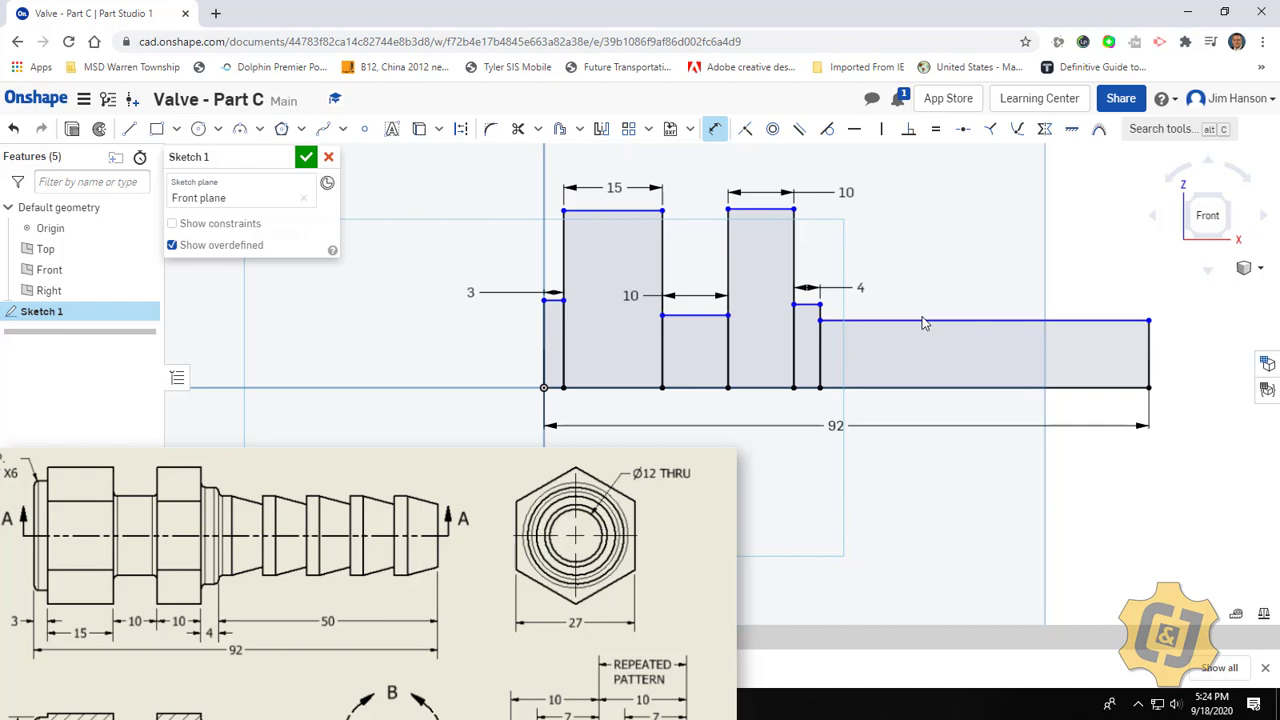
left_click(938, 312)
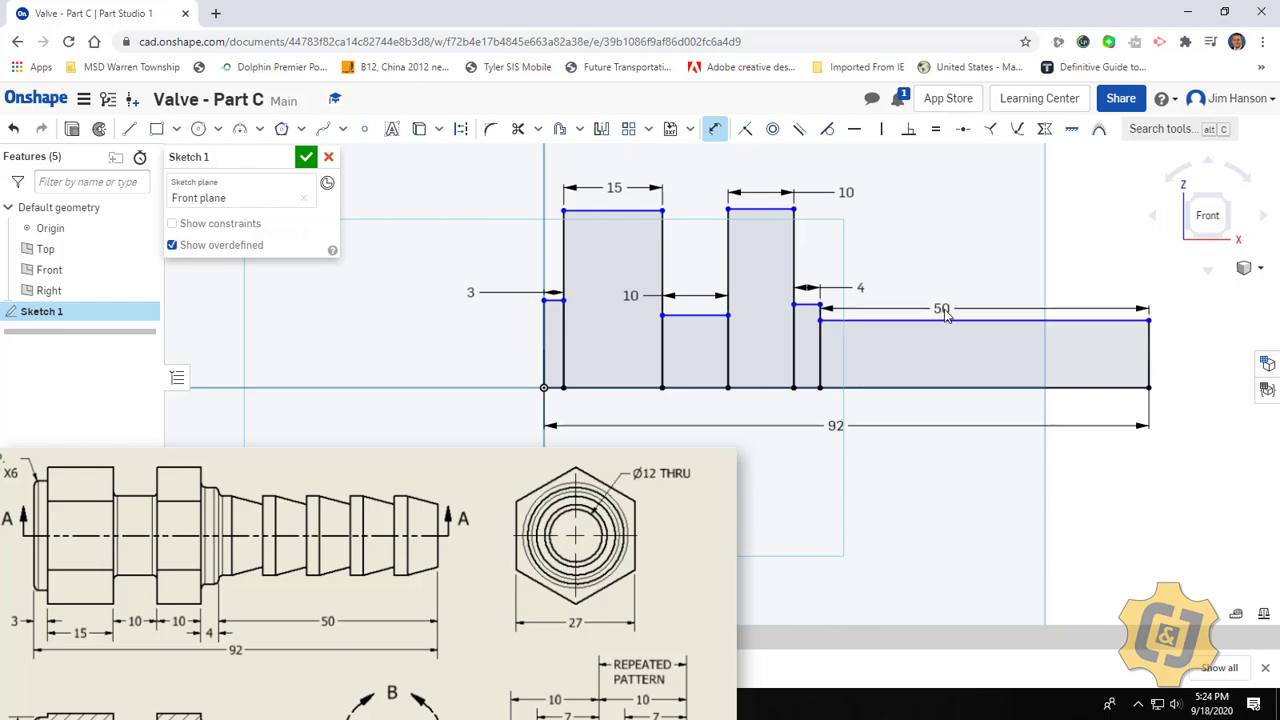
left_click(942, 314)
key("Return")
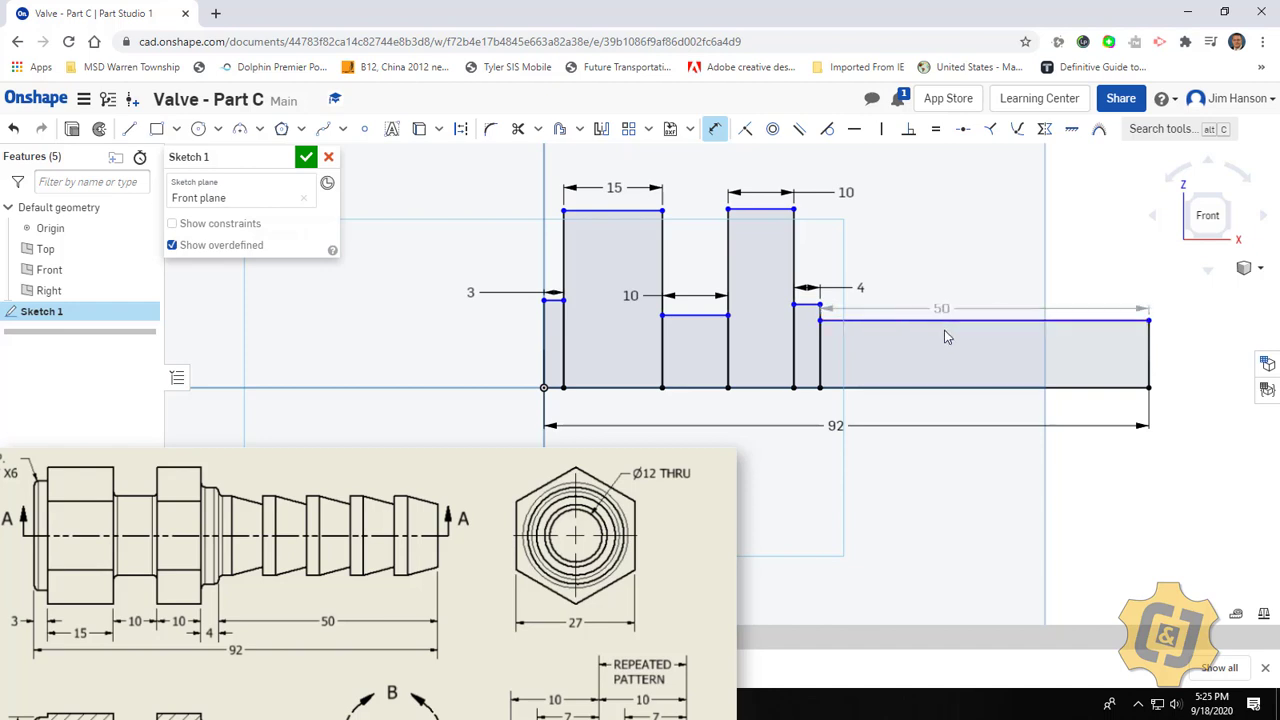
Undo the overdefined 50 dimension and set the first step's height to 25/2 (12.5).
key("Escape")
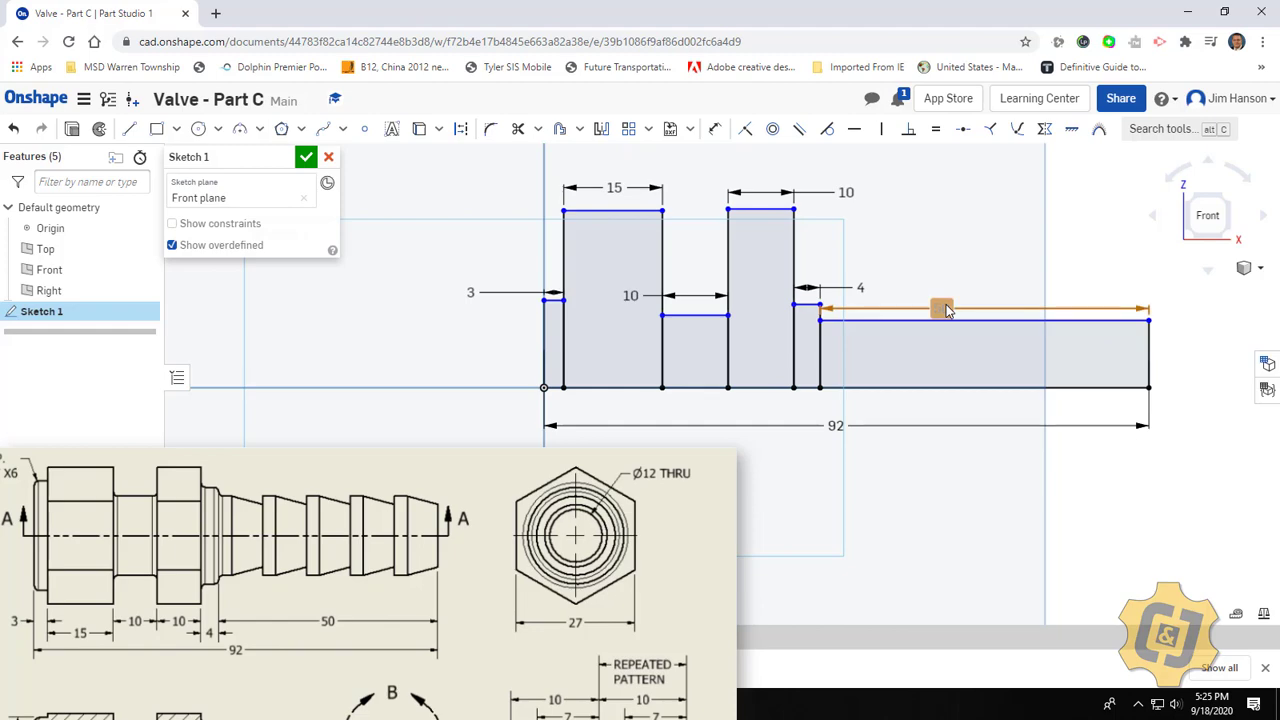
key("ctrl+z")
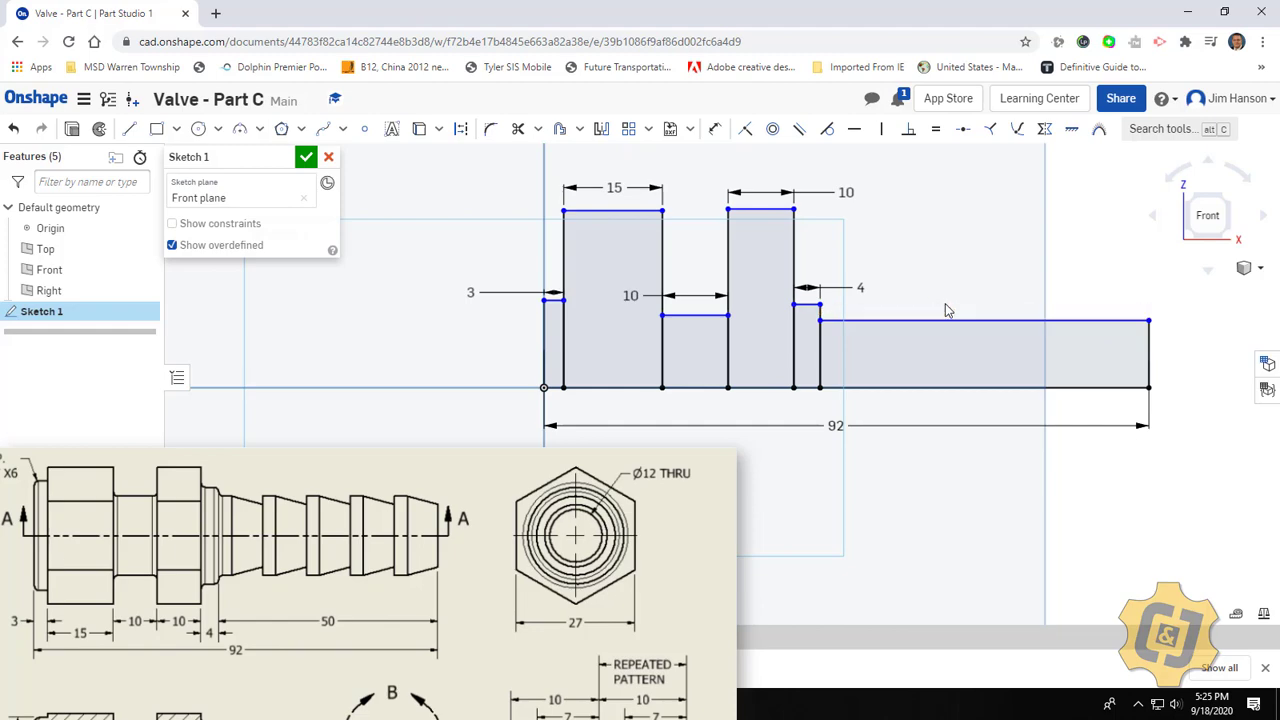
left_click(716, 130)
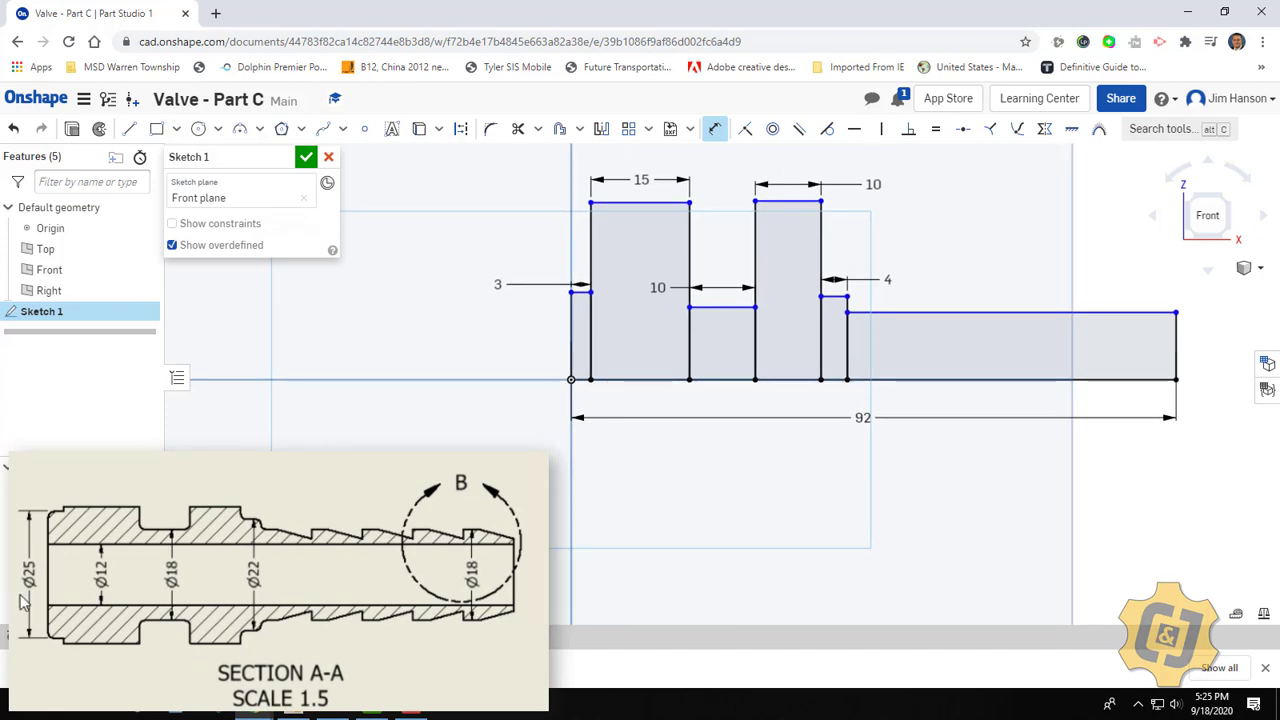
left_click(572, 330)
left_click(540, 342)
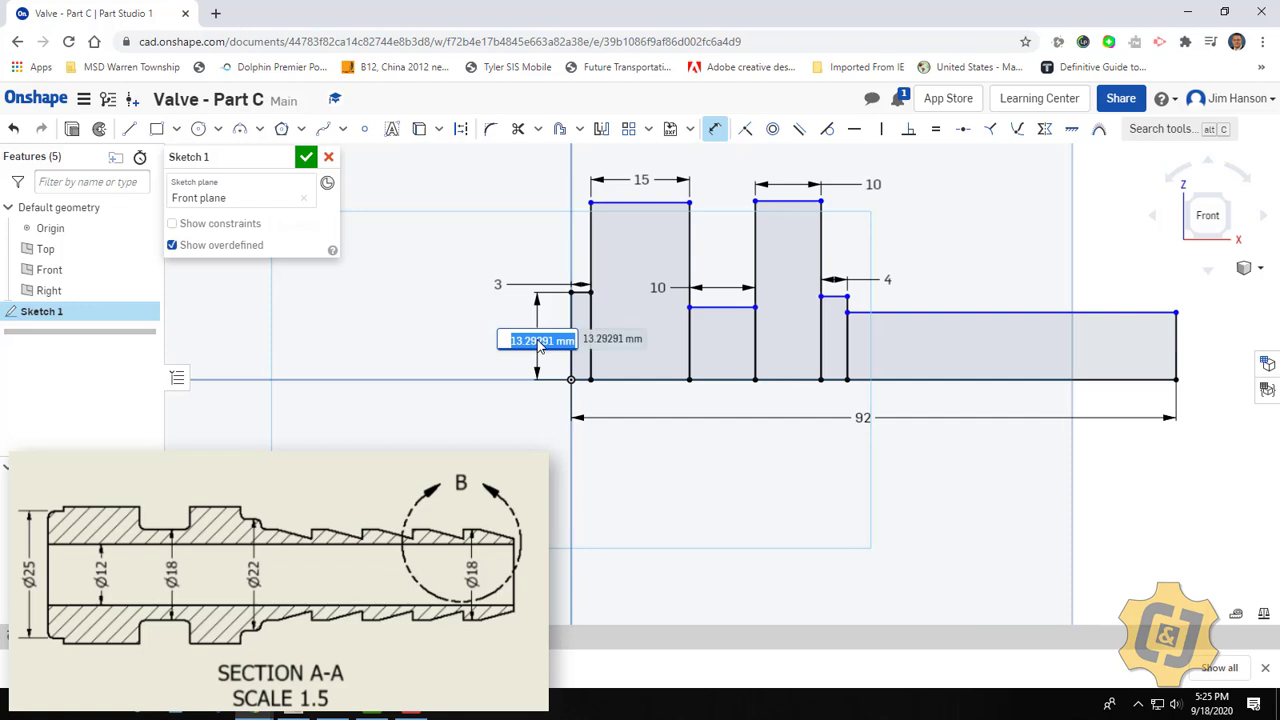
type("25/2")
key("Return")
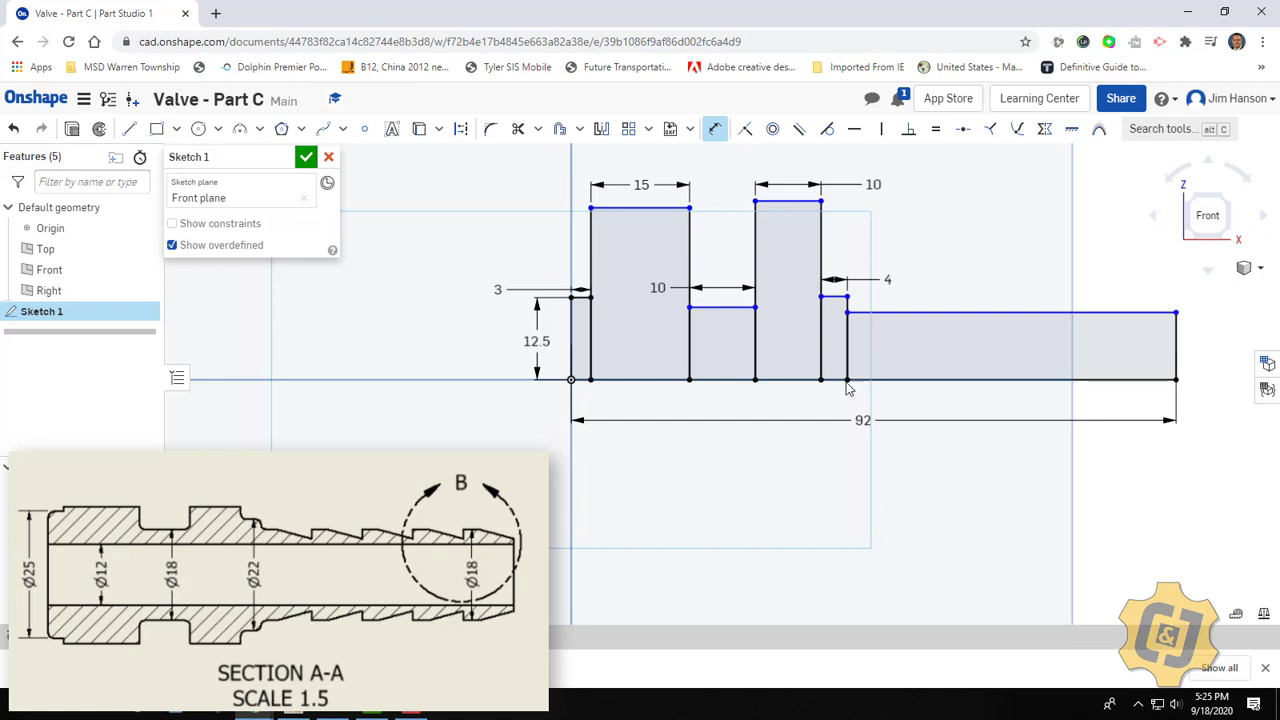
Set the groove height to 18/2 (9) and the second step height to 11.
left_click(722, 379)
left_click(722, 307)
left_click(722, 340)
type("18/2")
key("Return")
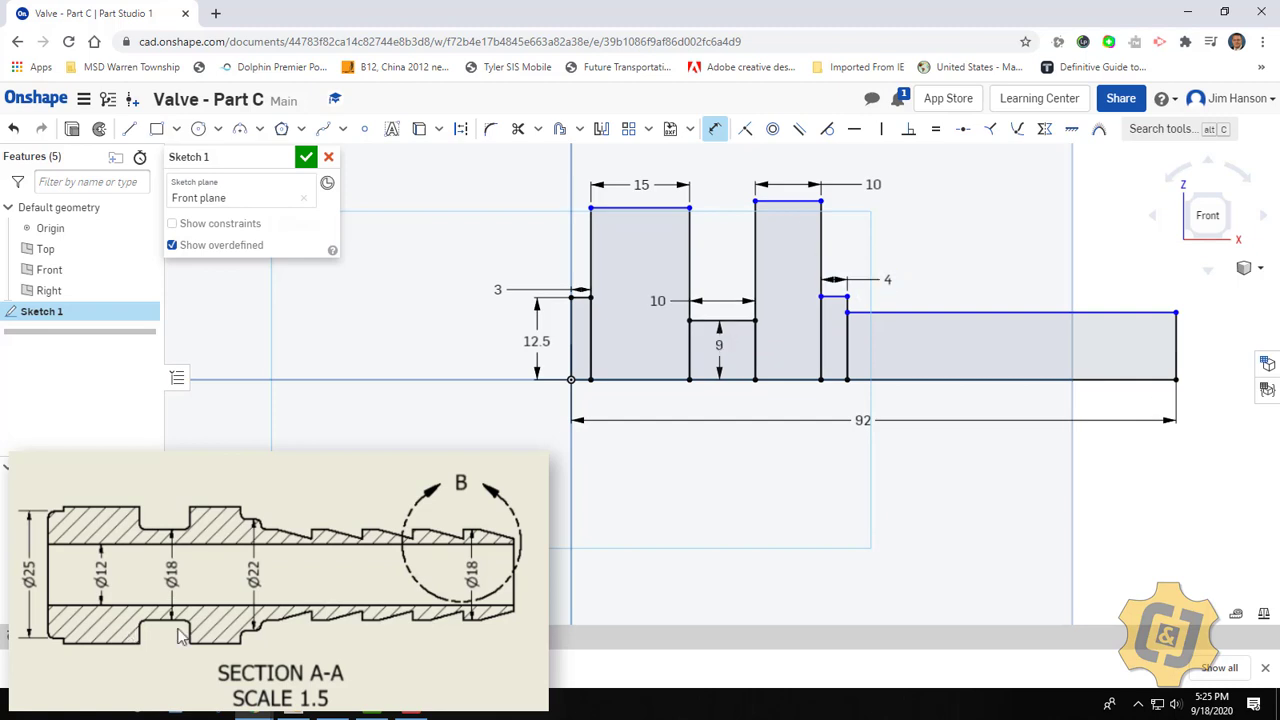
left_click(837, 387)
left_click(834, 297)
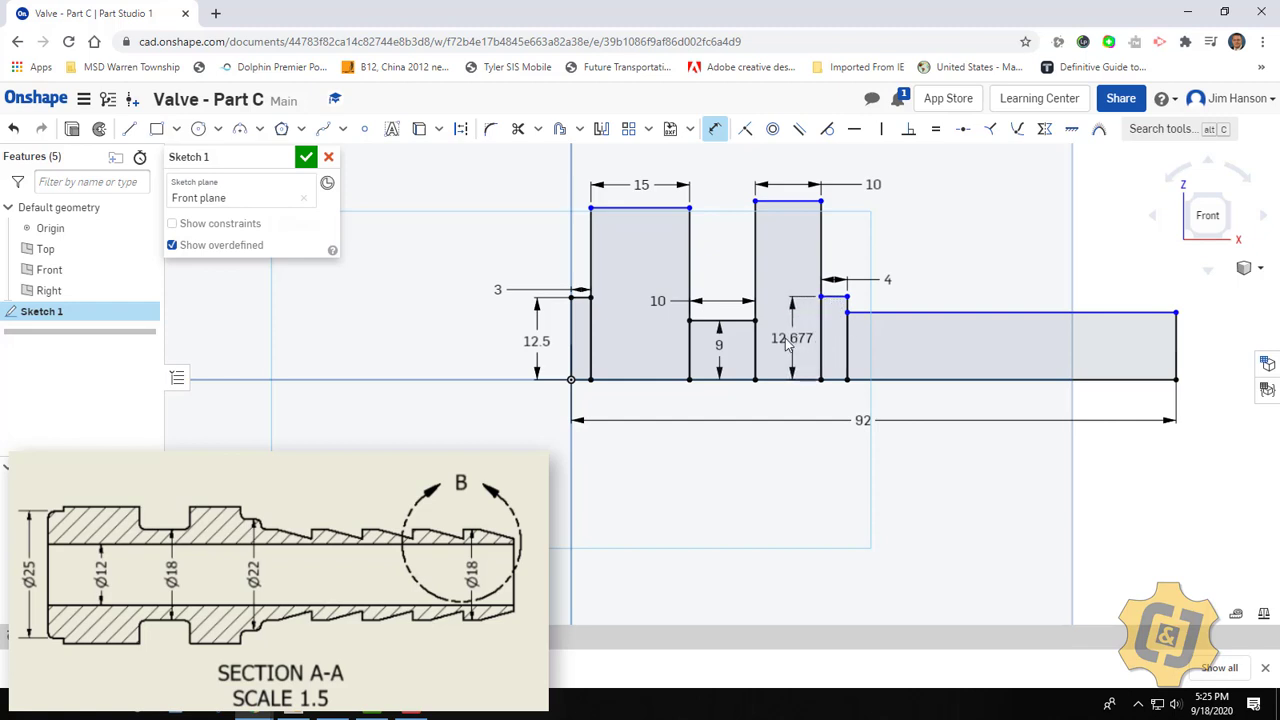
left_click(789, 343)
type("22/2")
key("Return")
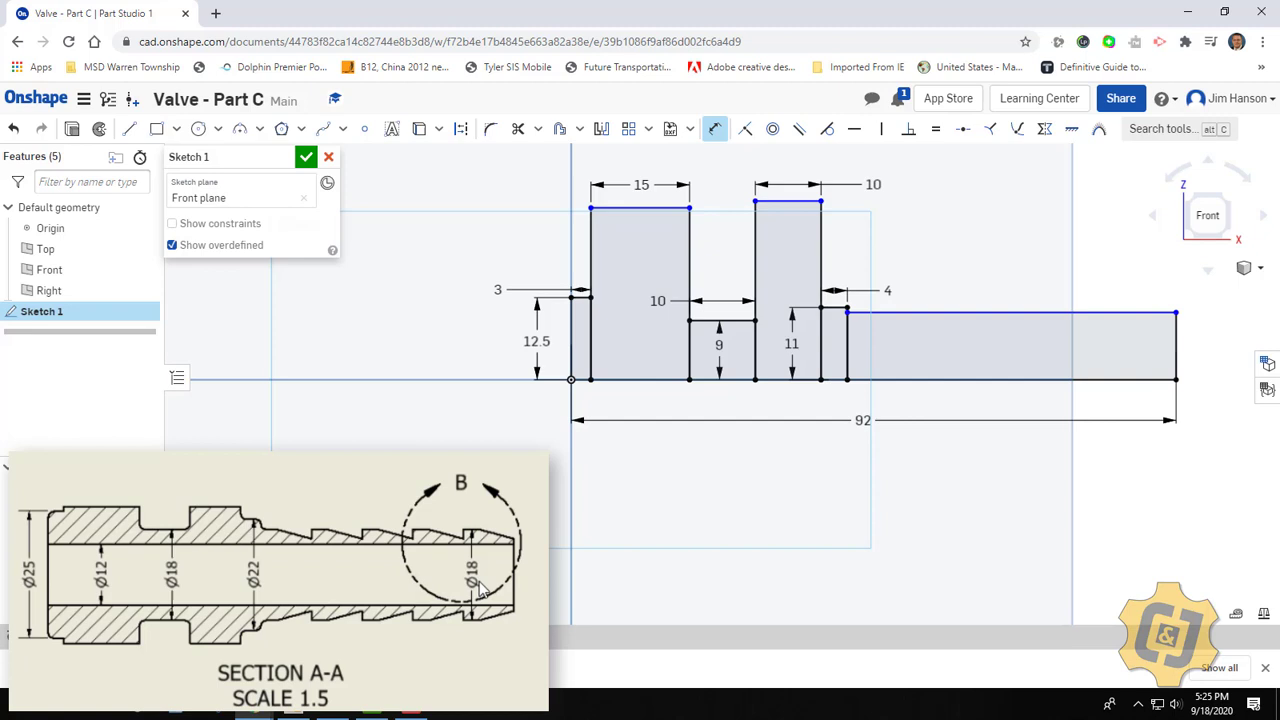
Set the long section's height from the centreline to 9 using 18/2.
left_click(931, 318)
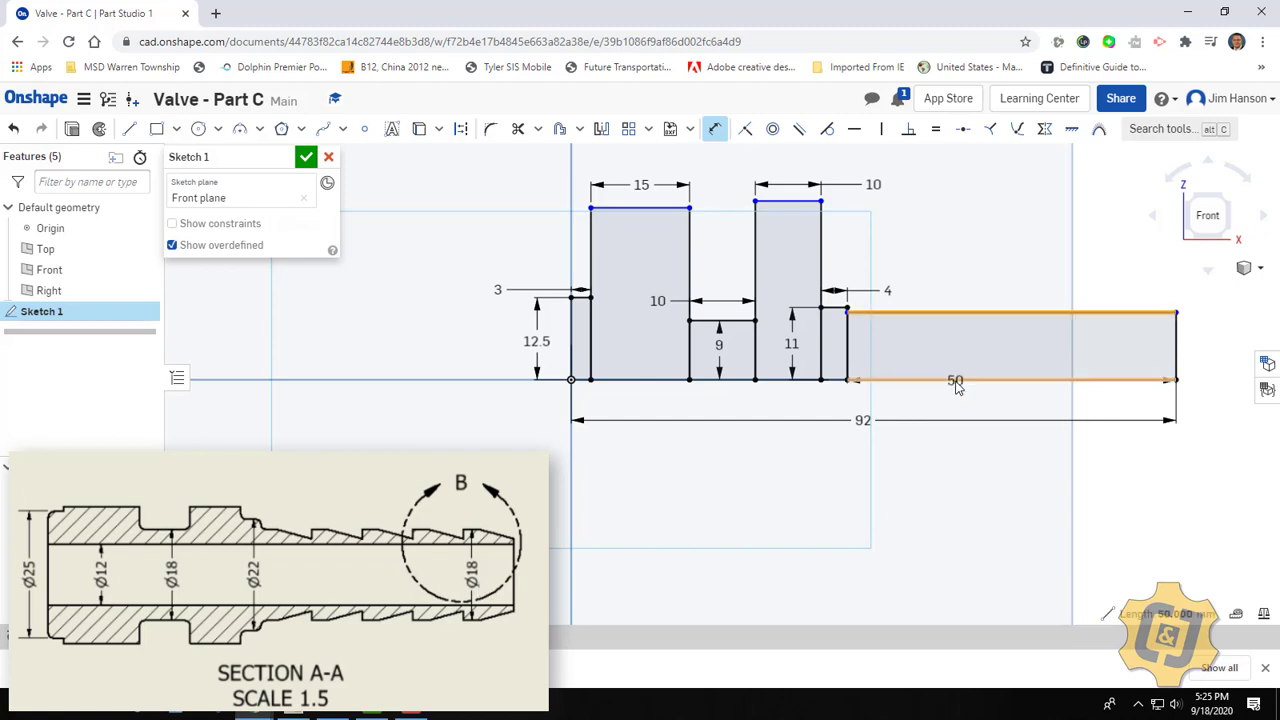
left_click(954, 379)
left_click(953, 367)
type("18/2")
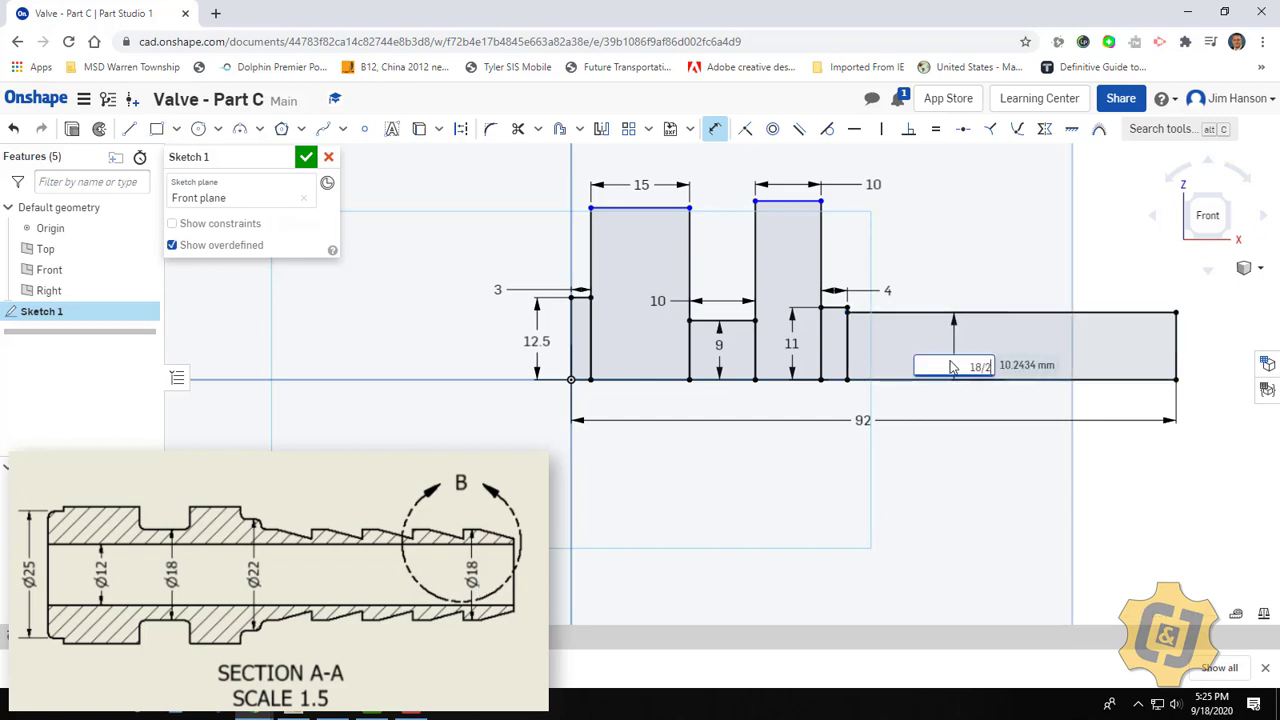
key("Return")
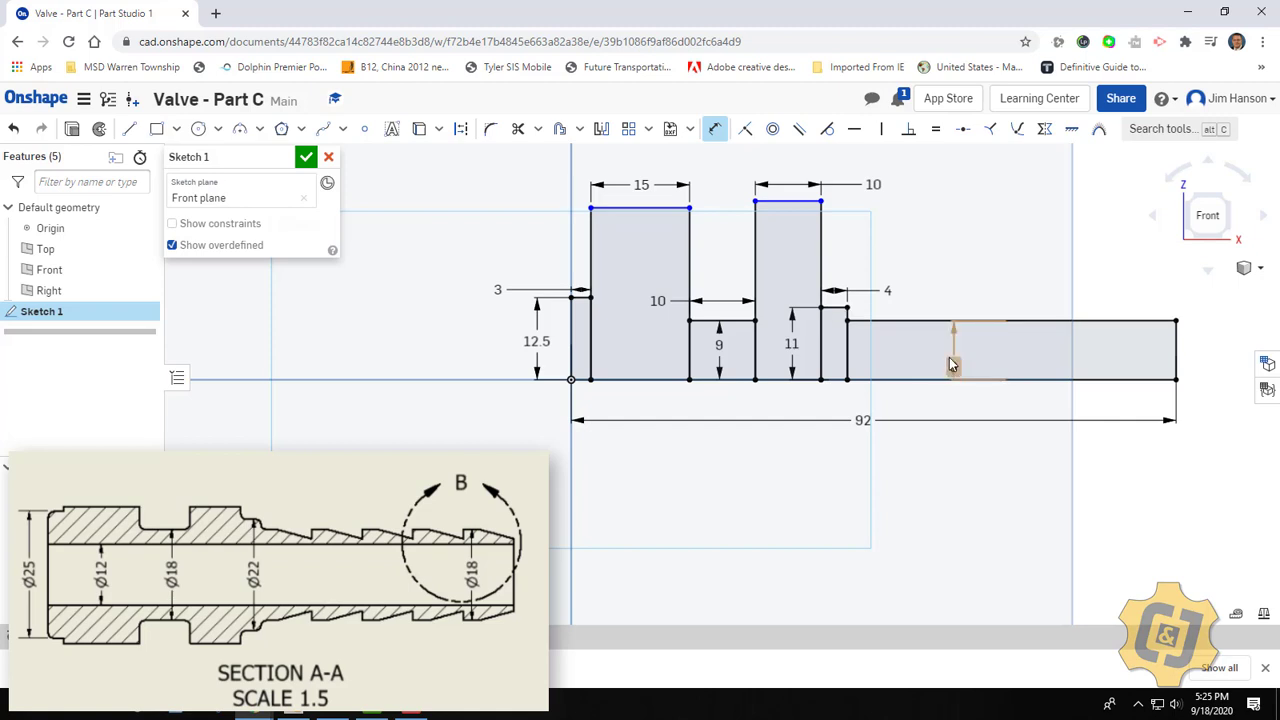
middle_click_drag(951, 363, 850, 358)
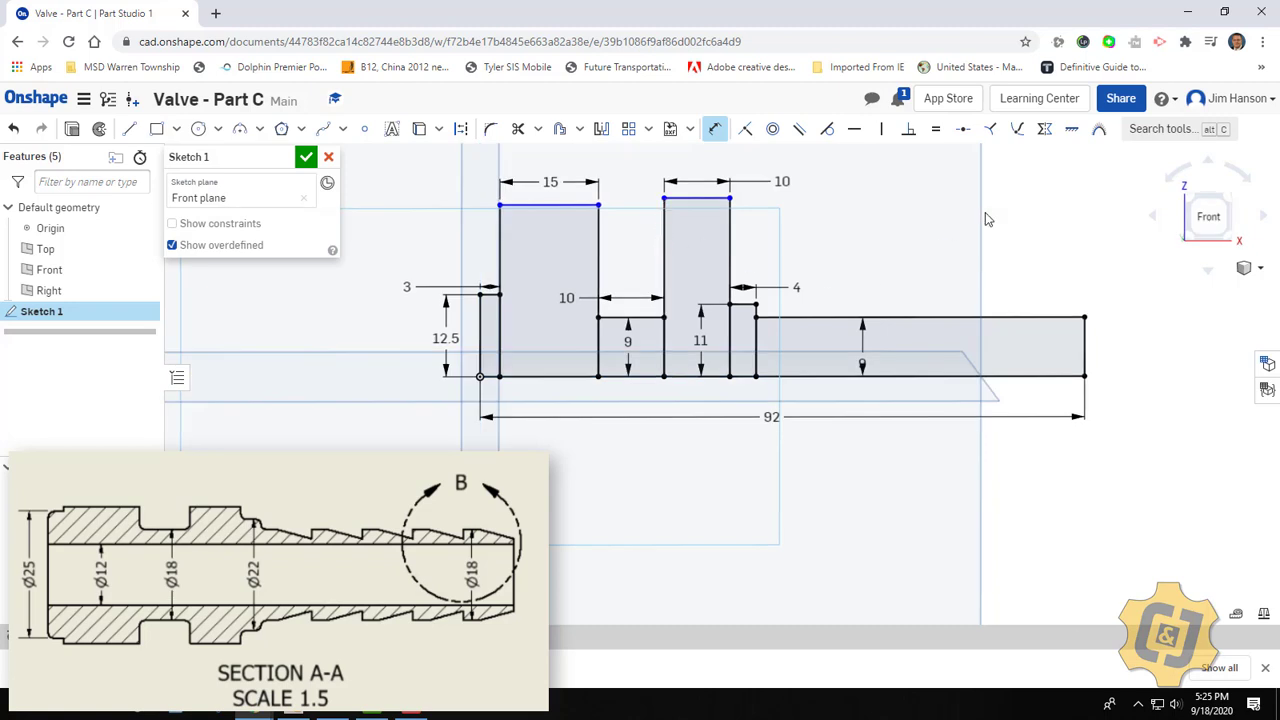
key("Escape")
scroll(922, 361, "down", 5)
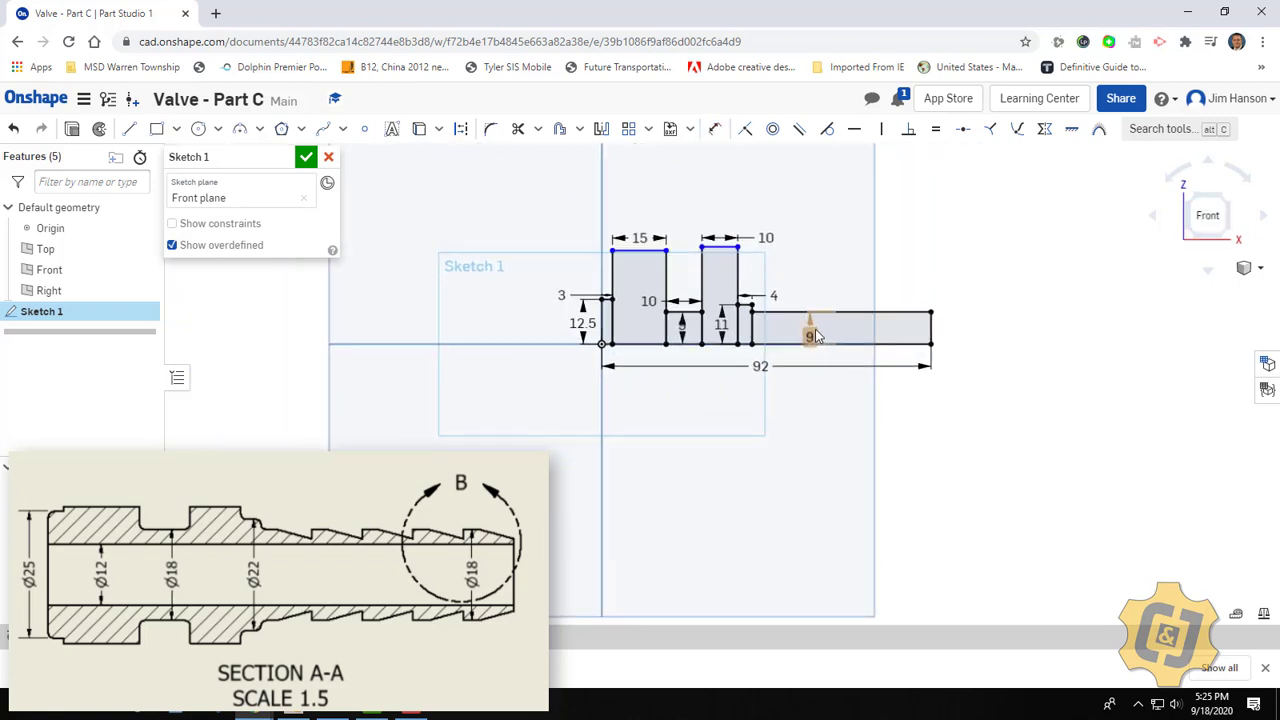
scroll(816, 327, "up", 5)
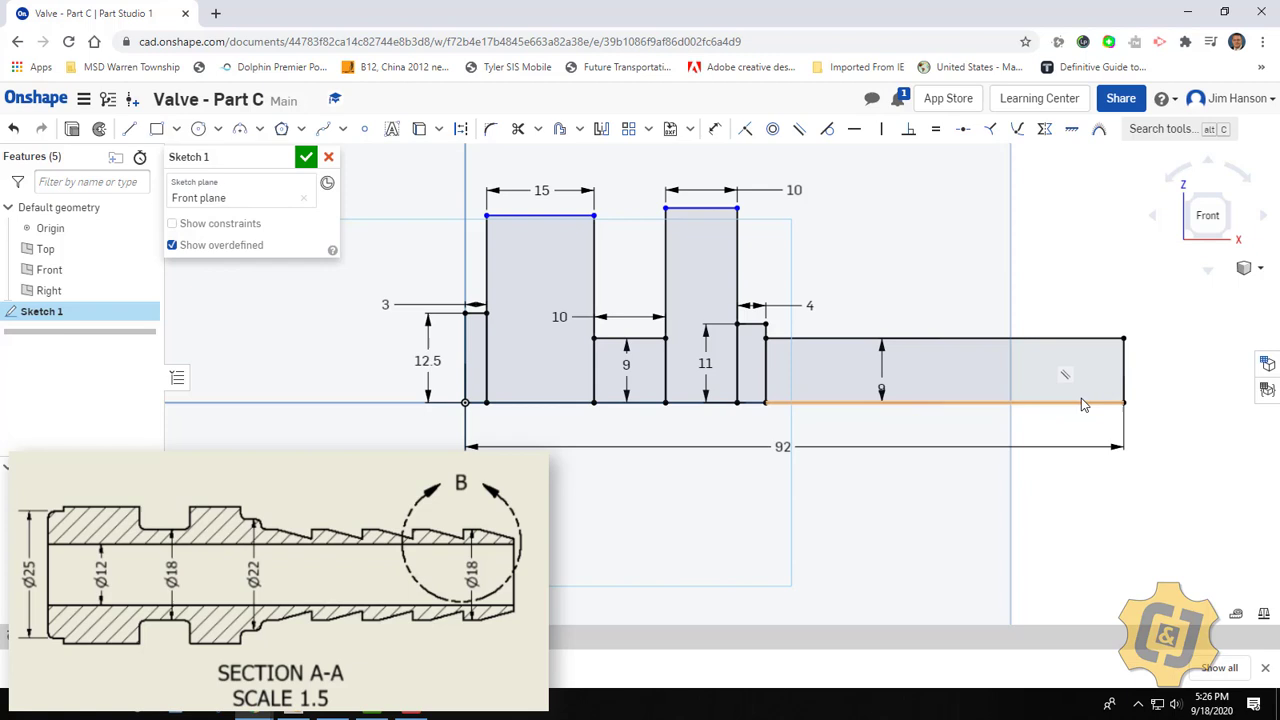
scroll(1085, 404, "up", 3)
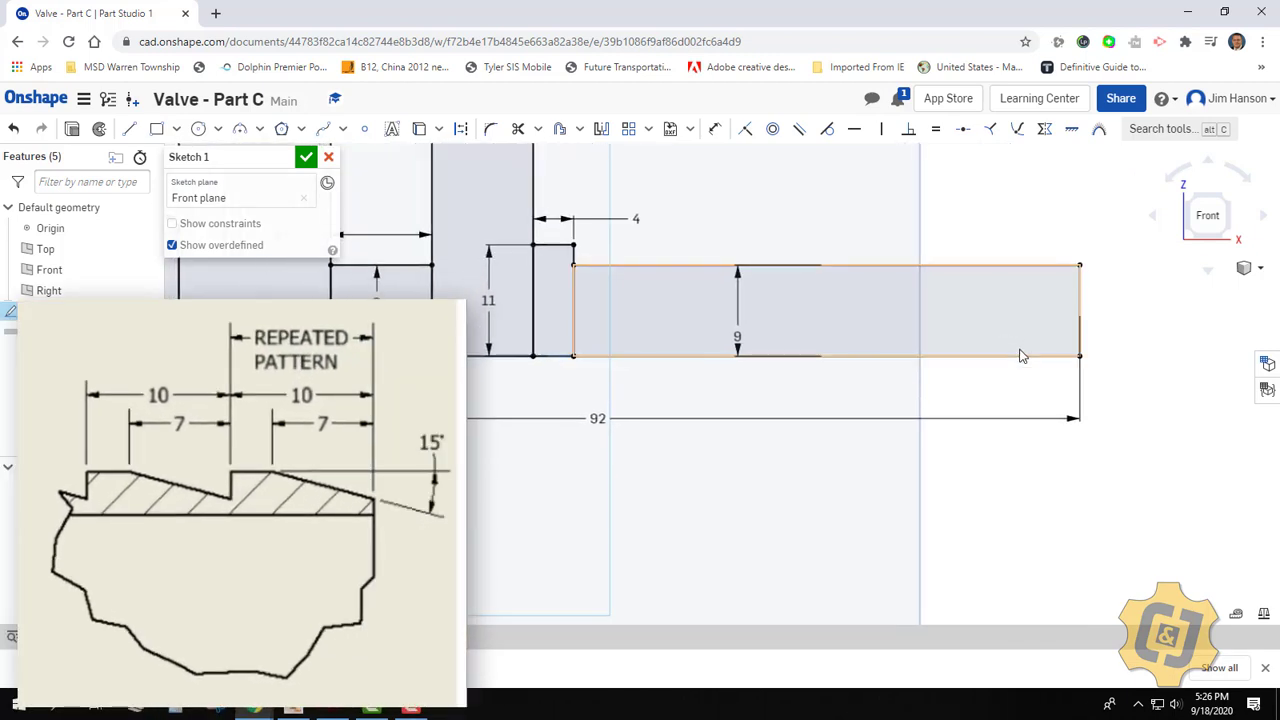
scroll(1020, 355, "up", 2)
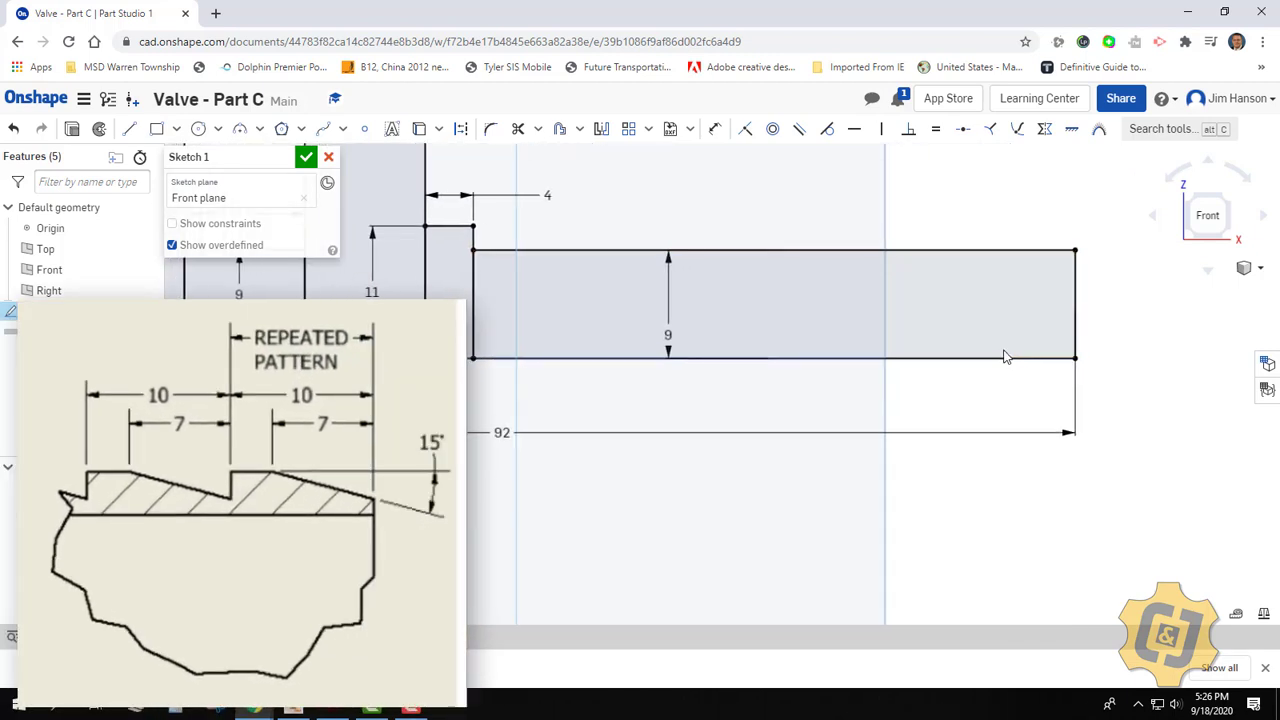
key("l")
Draw a sloped barb line at the long section's right end and constrain it to 15°.
left_click(1076, 277)
left_click(988, 252)
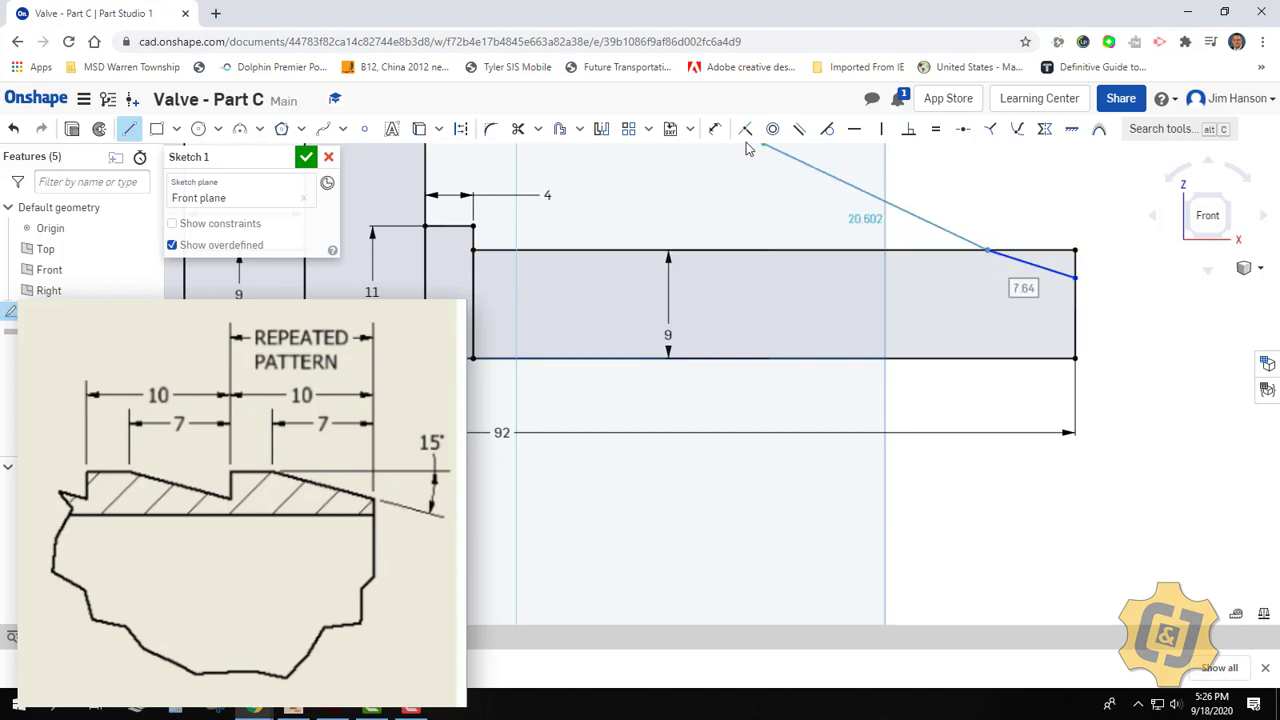
left_click(714, 129)
left_click(1060, 253)
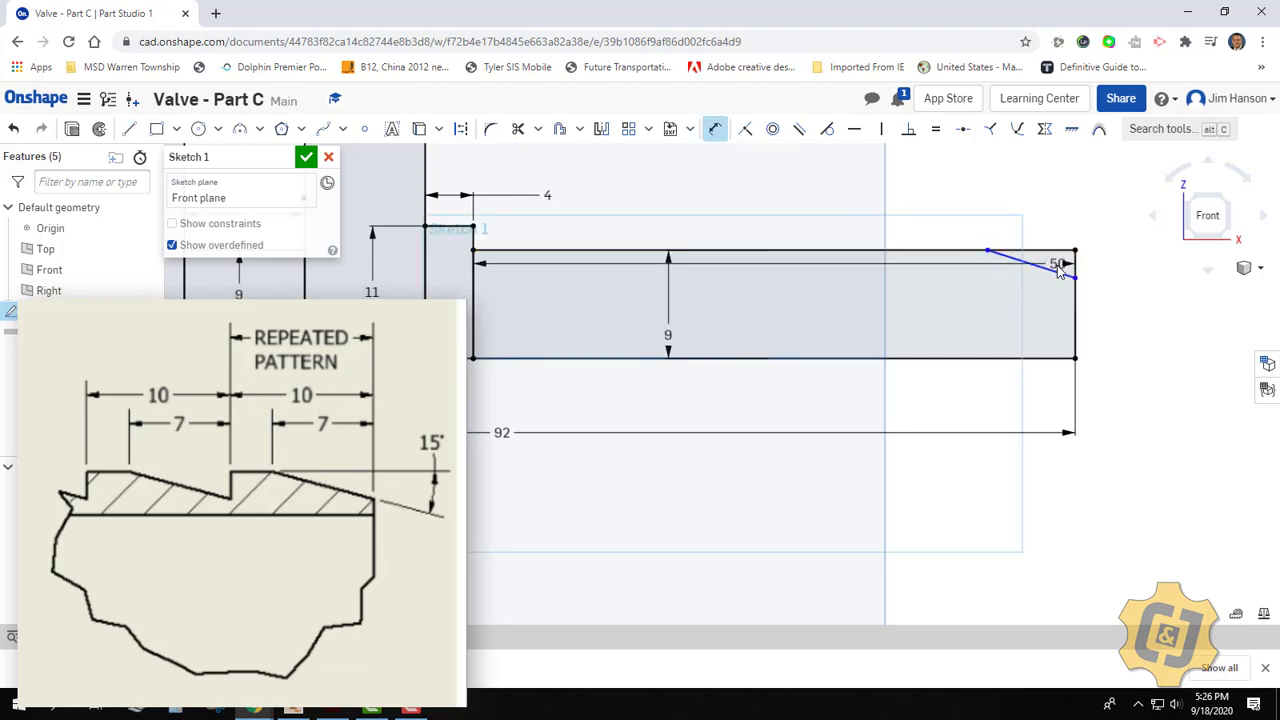
left_click(1058, 272)
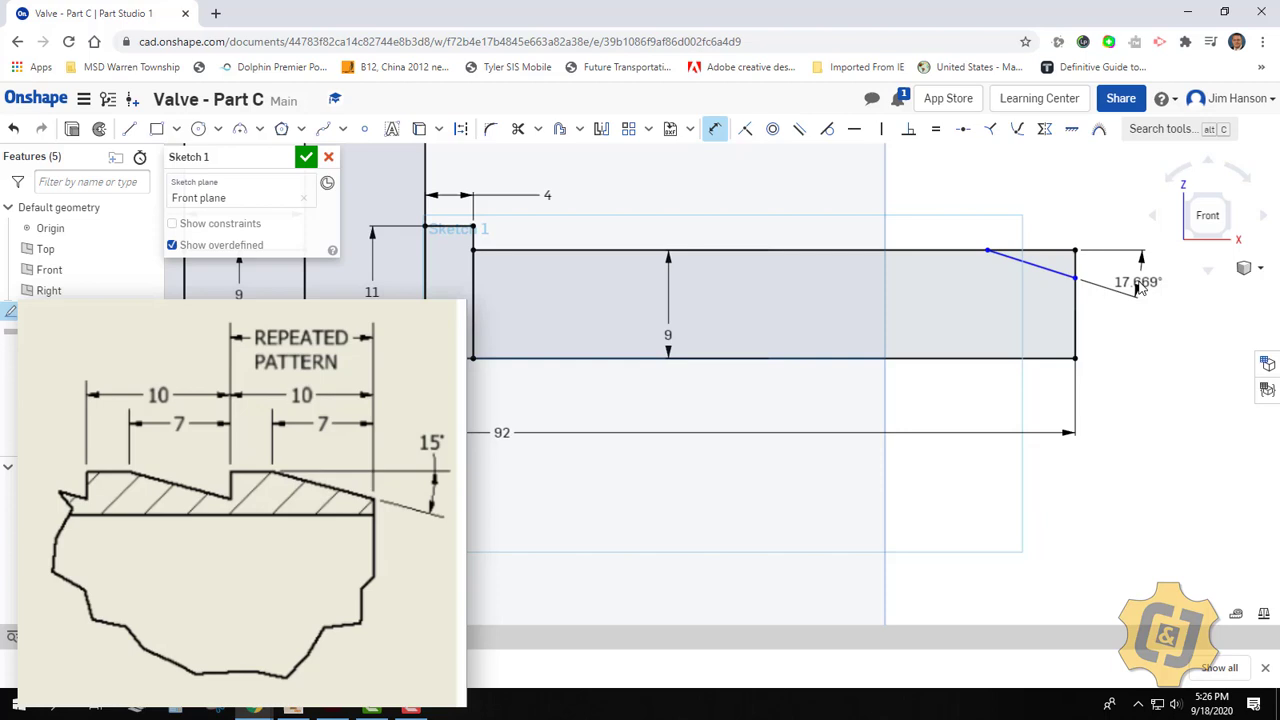
left_click(1124, 278)
type("15")
key("Return")
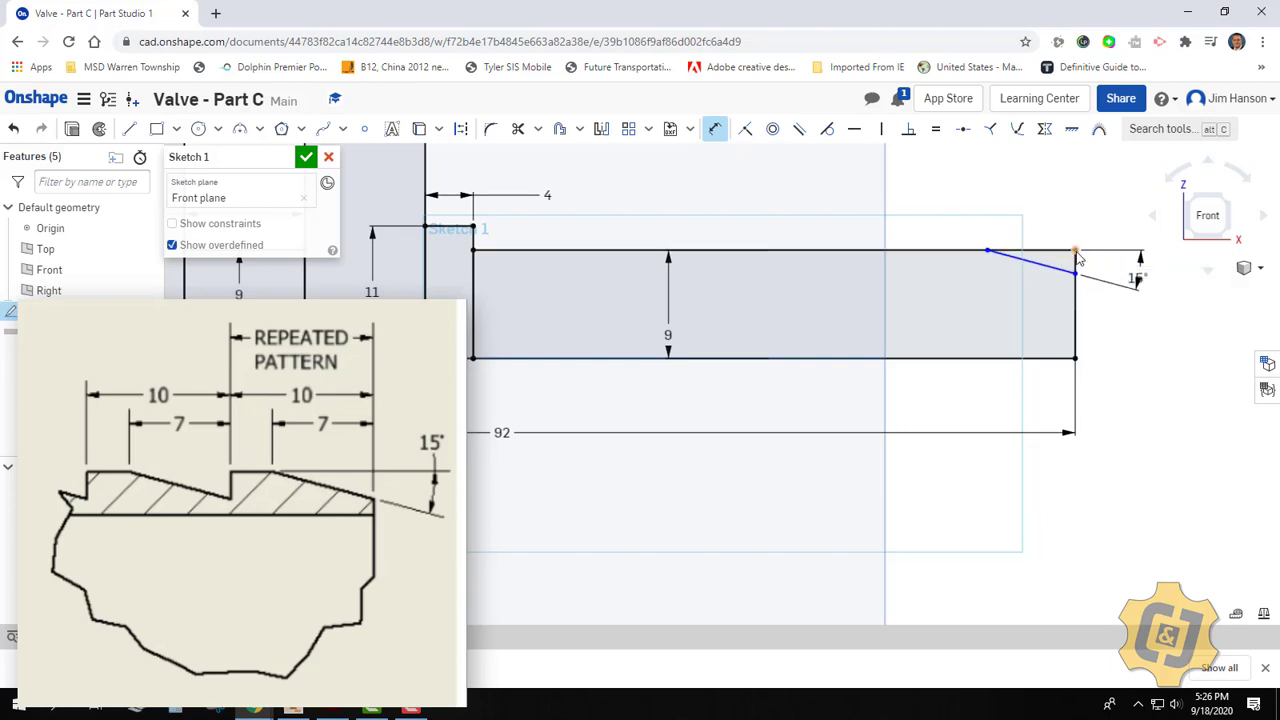
Set the barb line's horizontal span to 7 mm.
left_click(1076, 251)
left_click(988, 251)
left_click(1040, 232)
type("7")
key("Return")
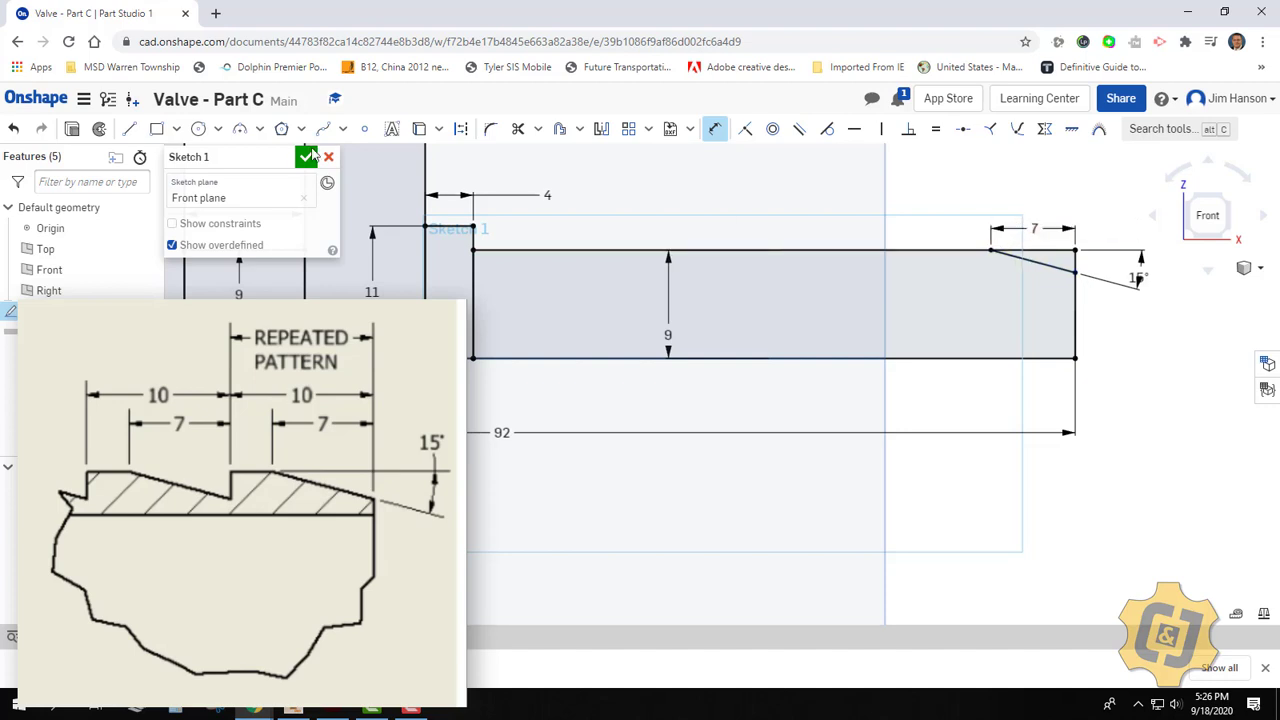
Draw the second tooth's short vertical line and sloped line back to the top edge.
left_click(131, 128)
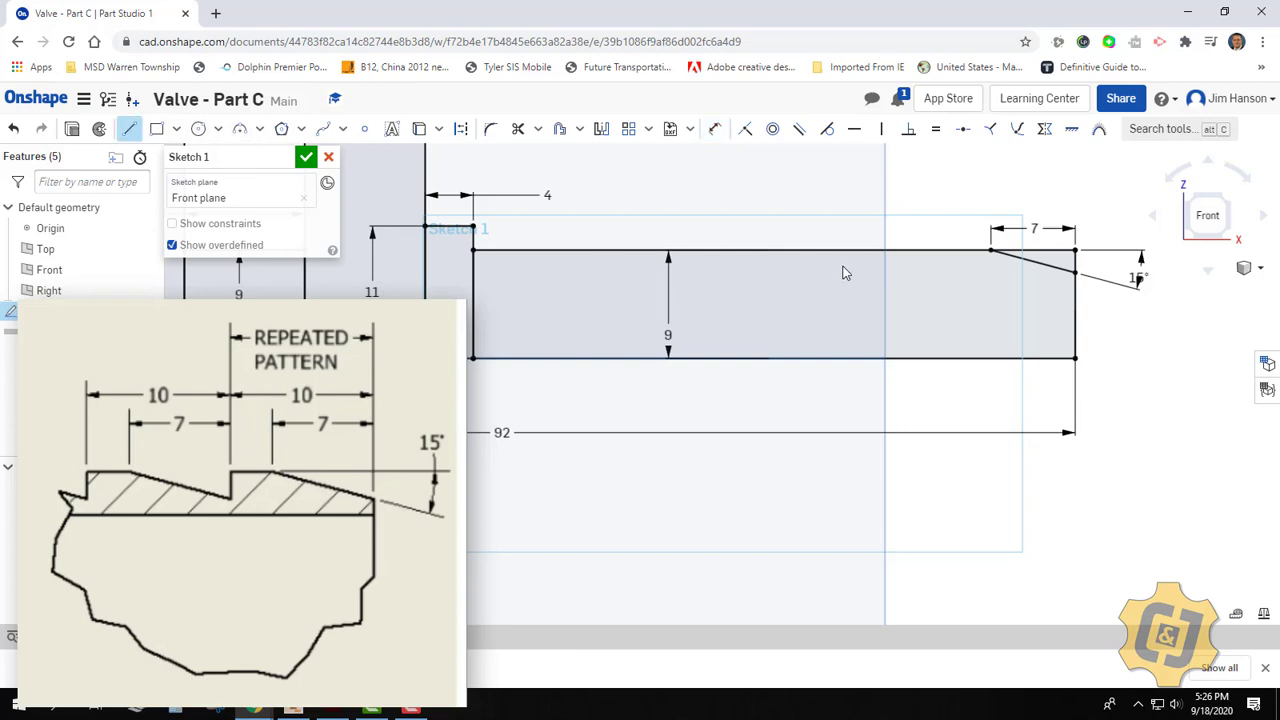
left_click(942, 250)
left_click(942, 272)
left_click(861, 250)
right_click(868, 240)
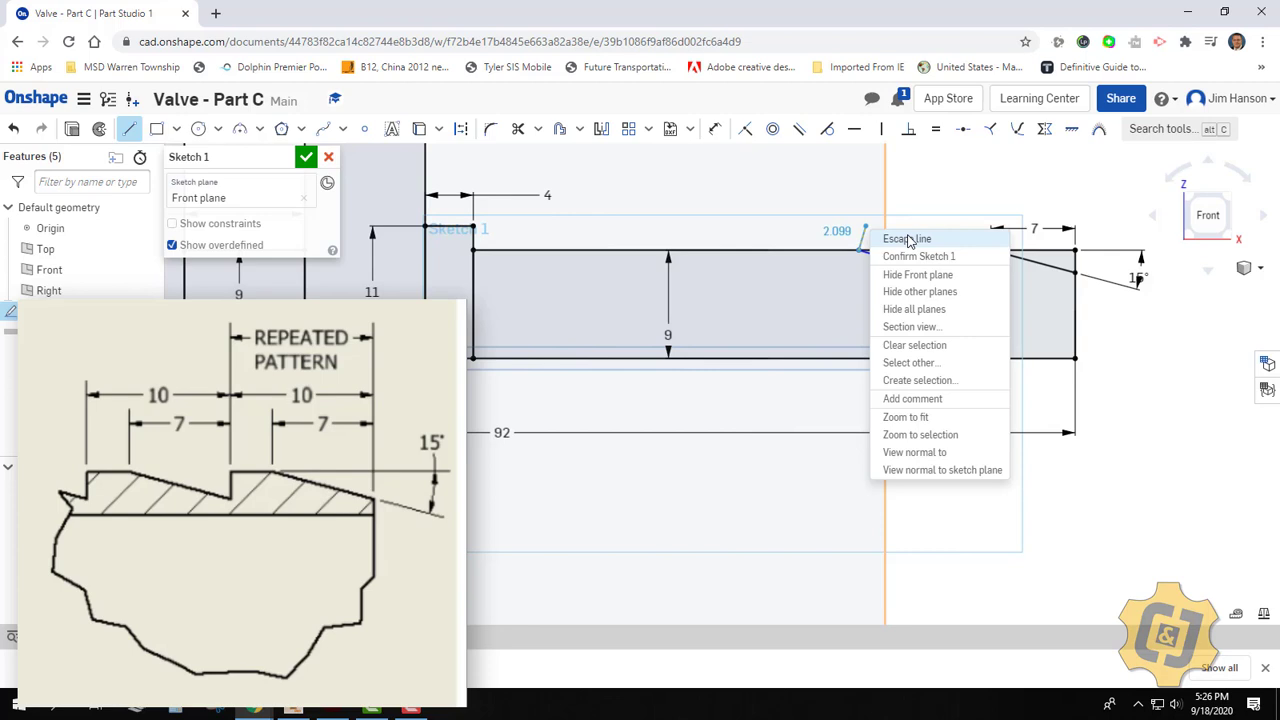
left_click(903, 241)
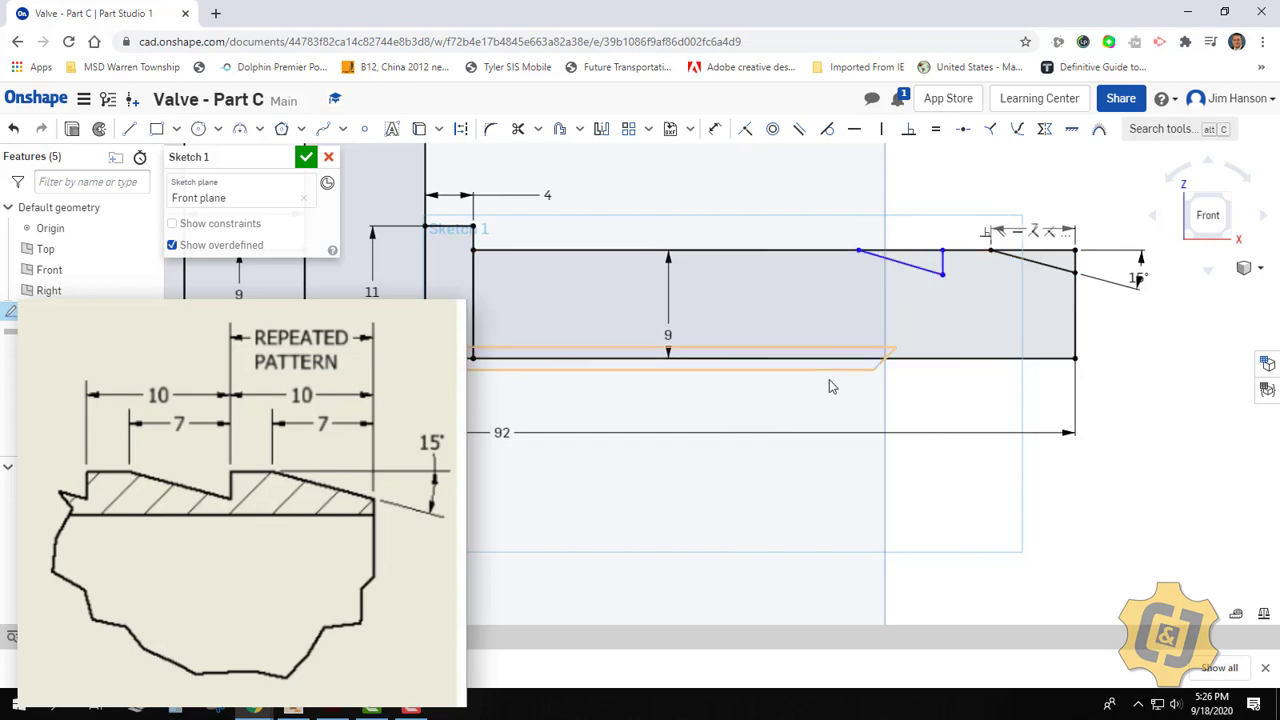
Space the new tooth 10 mm from the first and give it a 7 mm length.
left_click(715, 128)
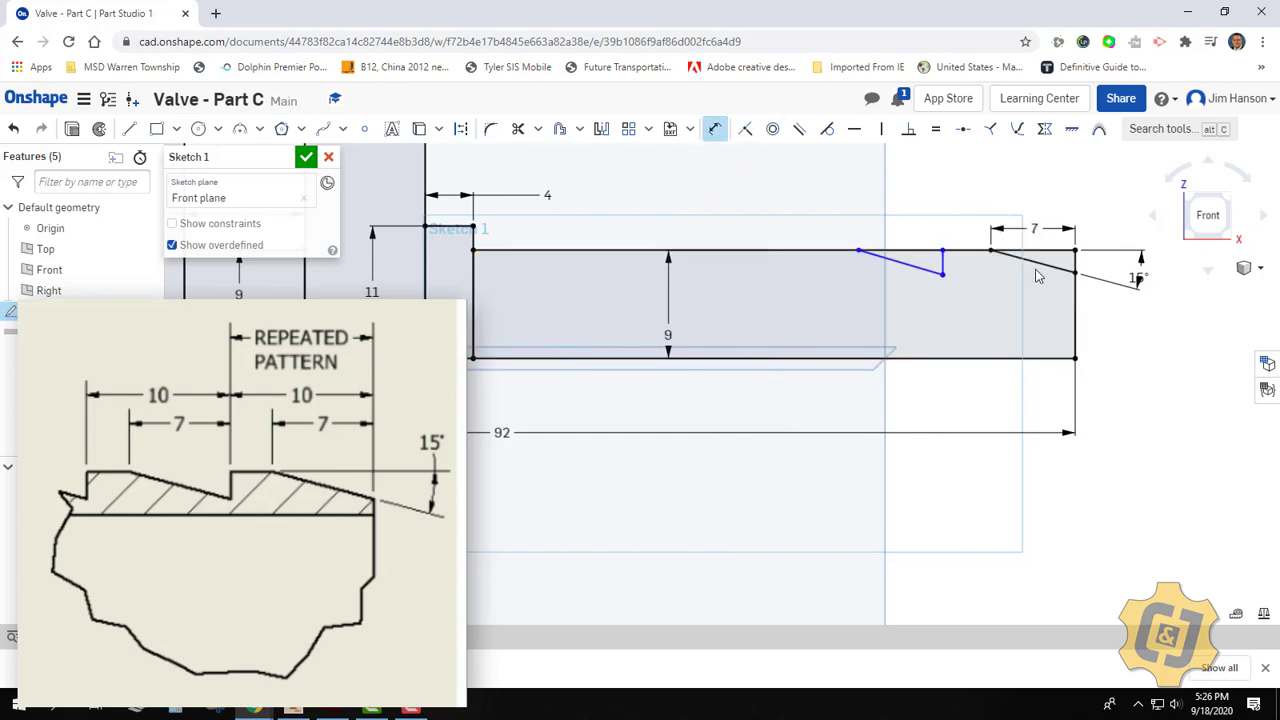
left_click(942, 250)
left_click(982, 207)
type("10")
key("Return")
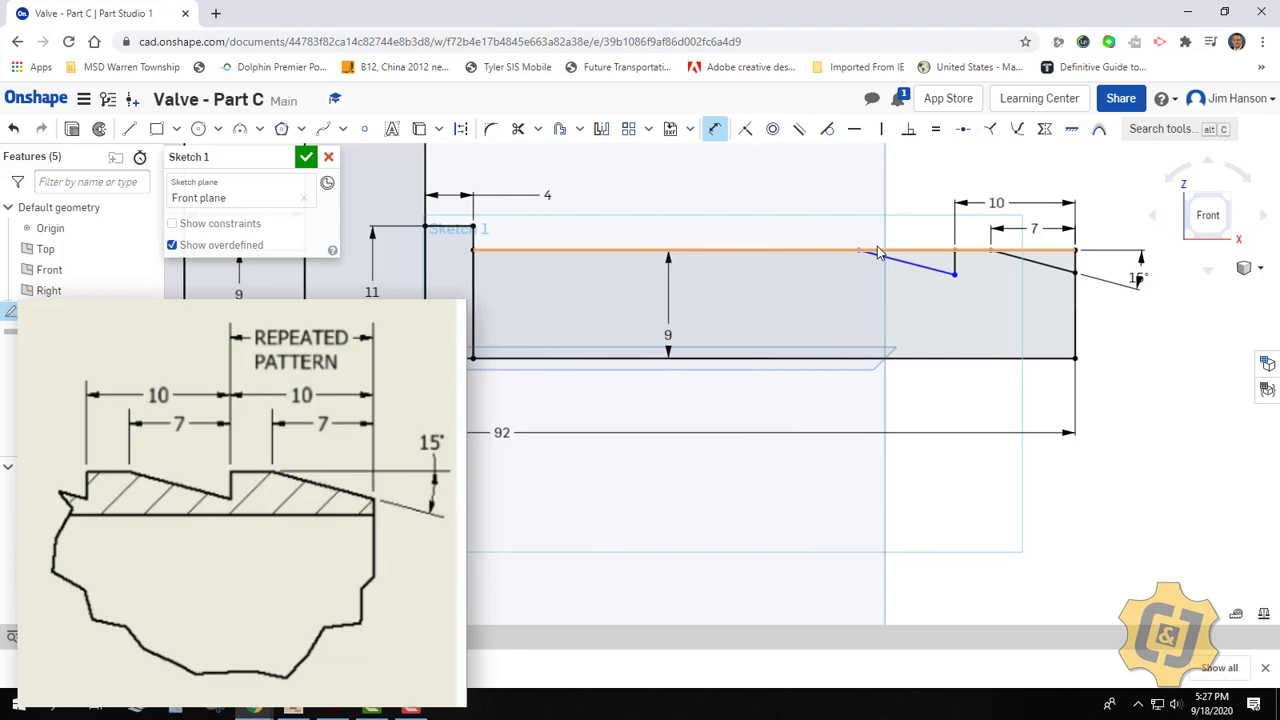
left_click(866, 251)
left_click(866, 229)
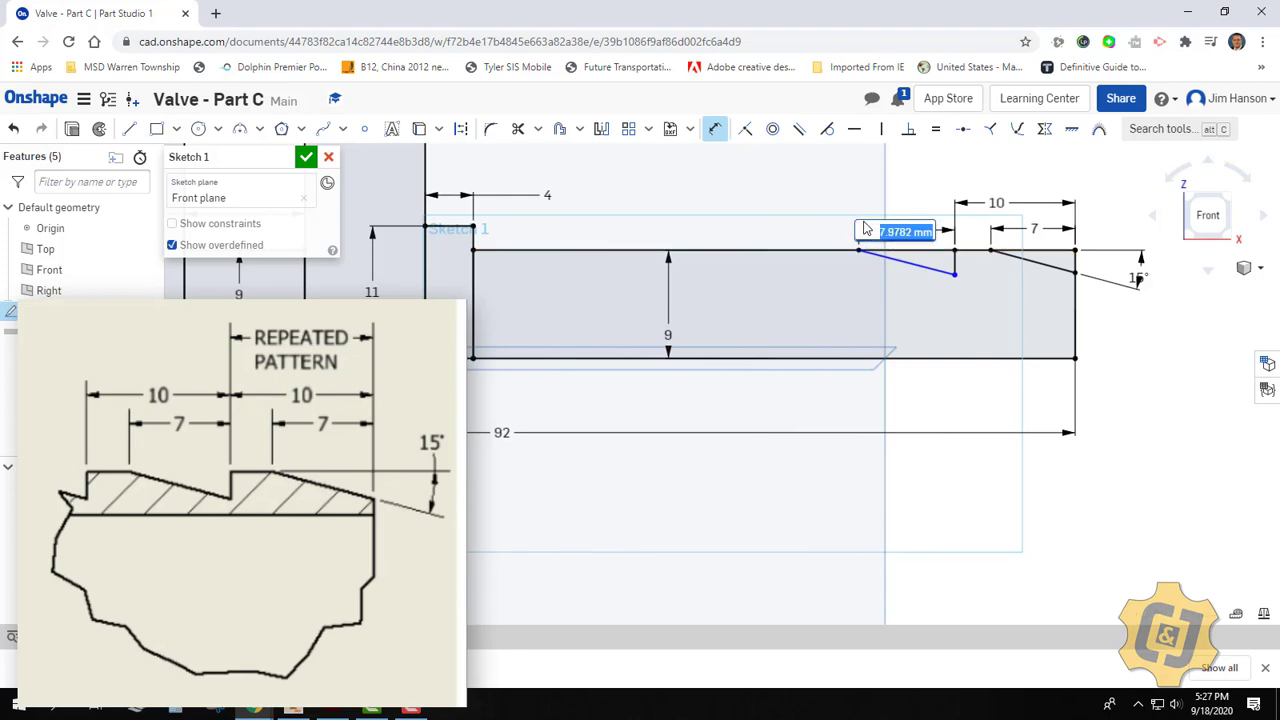
type("7")
key("Return")
Constrain the new tooth's slope to 15° against the top edge.
left_click(905, 259)
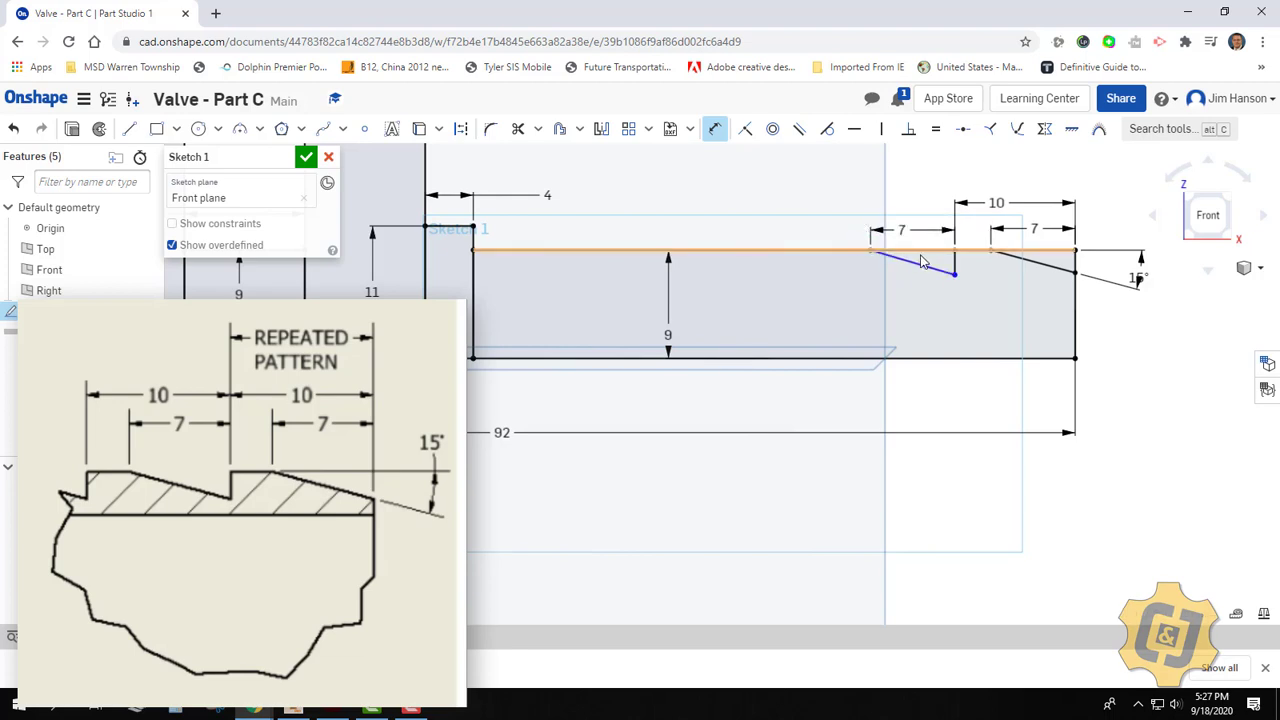
left_click(915, 250)
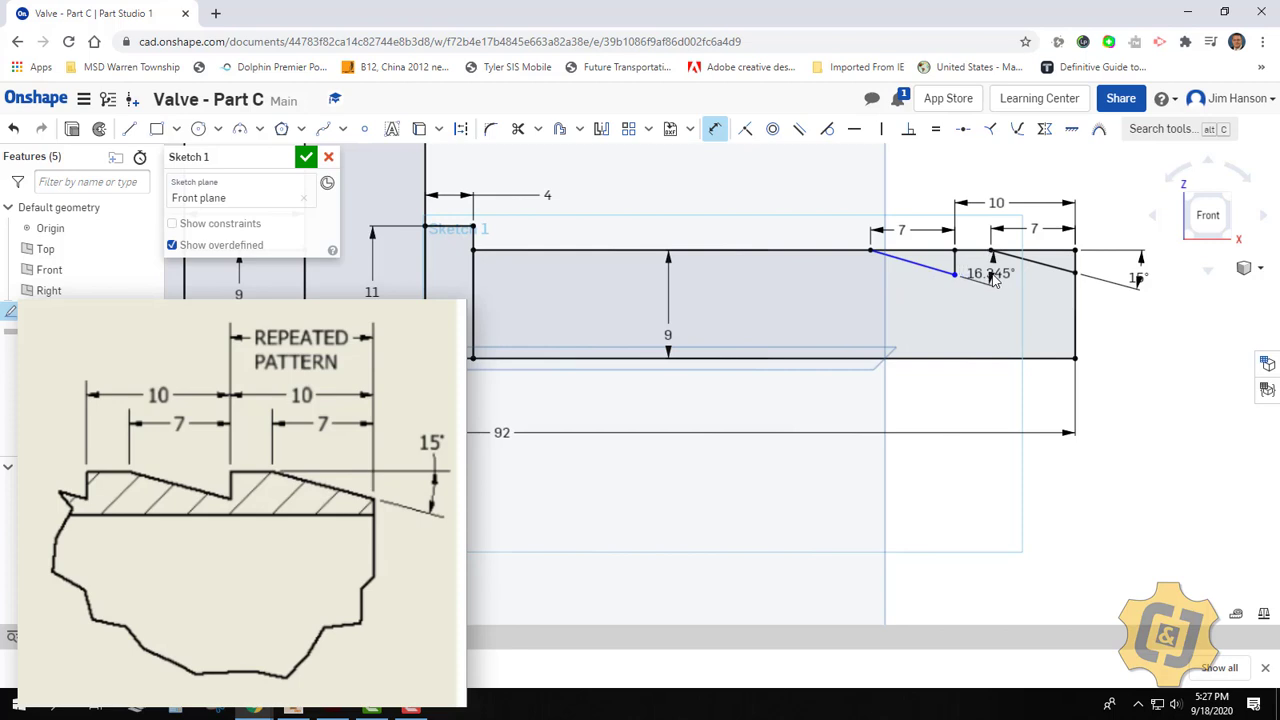
left_click(1000, 280)
type("15")
key("Return")
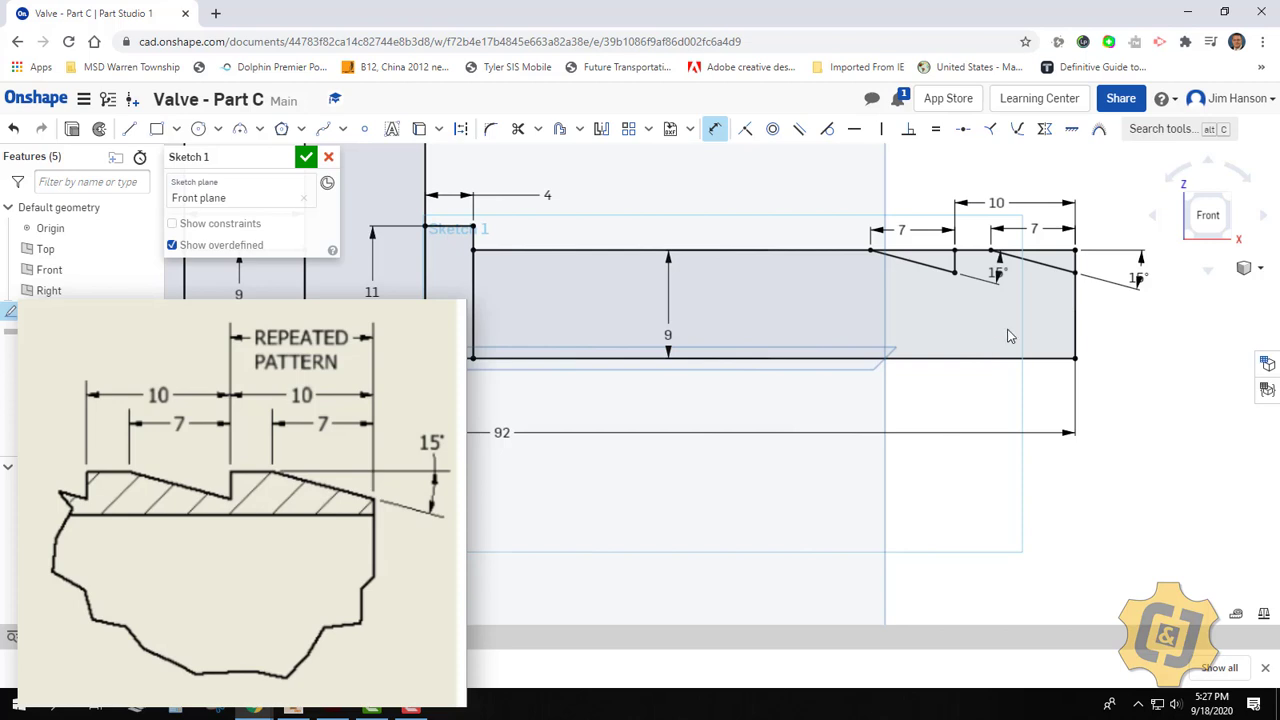
Exit dimensioning and drag the left and right 15° labels below their teeth.
right_click(998, 334)
left_click(1030, 337)
left_click_drag(1000, 282, 988, 308)
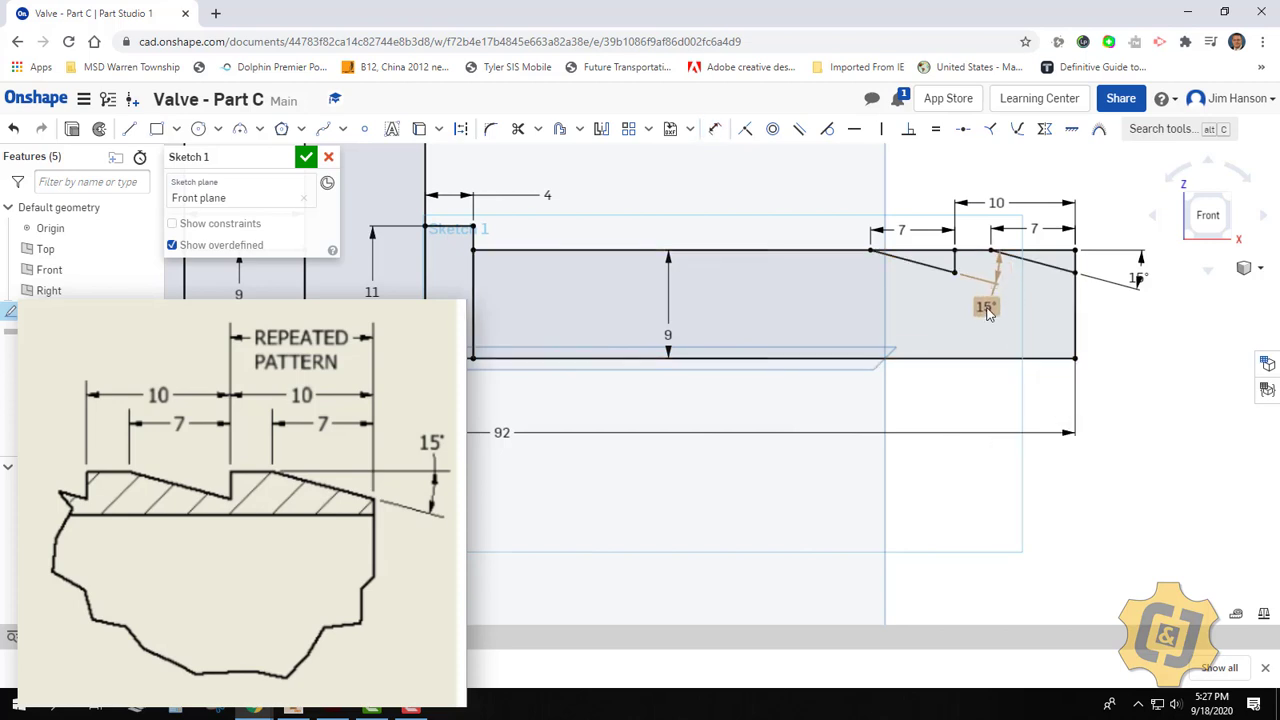
left_click_drag(1137, 279, 1128, 314)
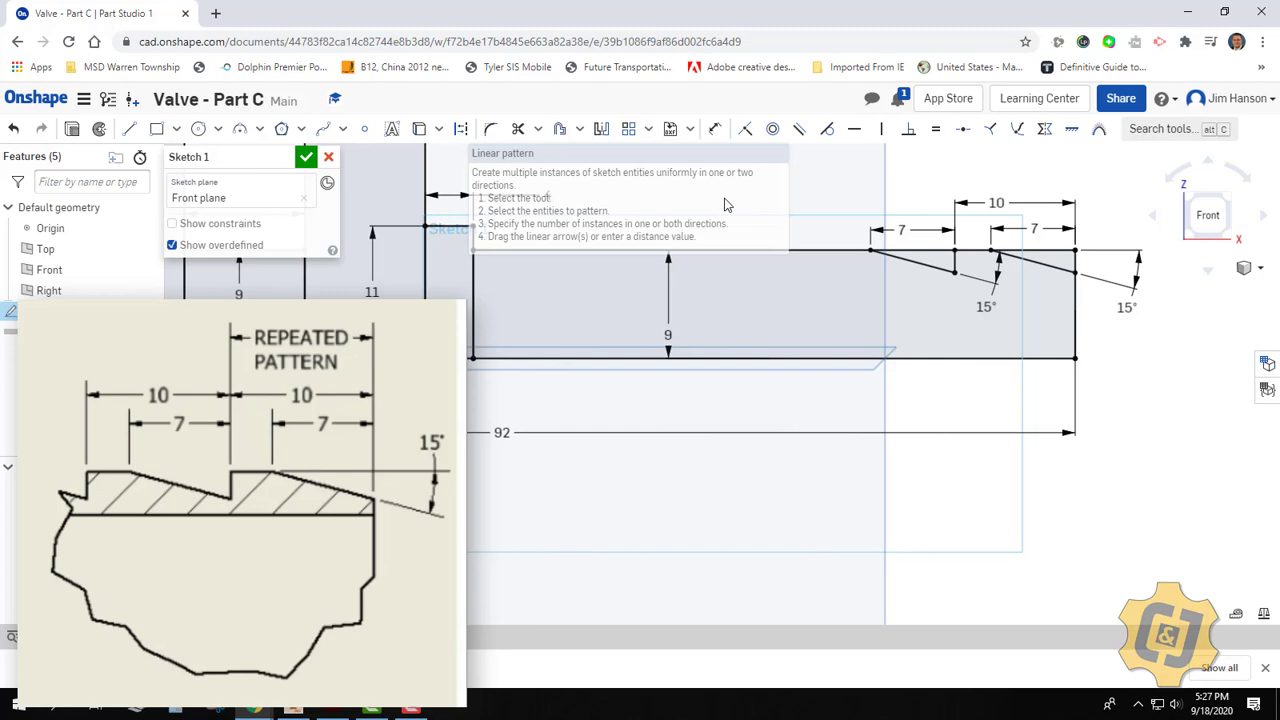
middle_click_drag(813, 226, 818, 226)
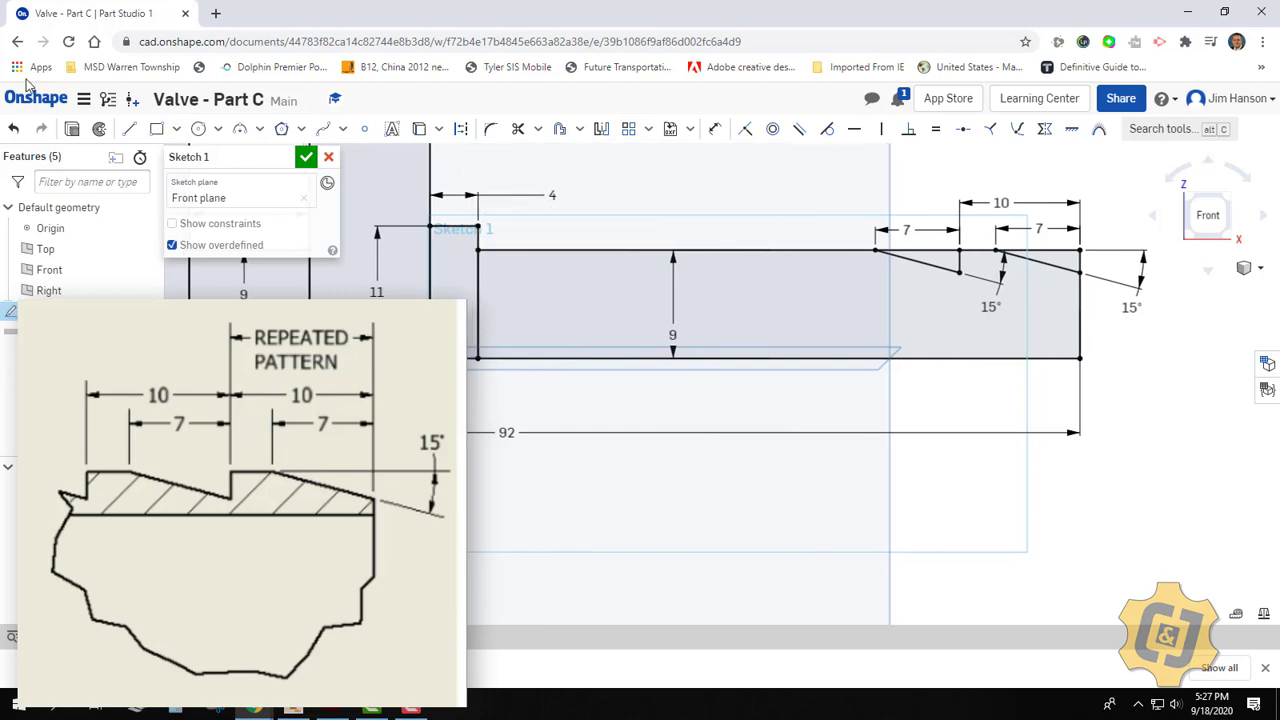
Draw a third barb tooth and make its step and slope equal to the previous tooth's.
left_click(129, 128)
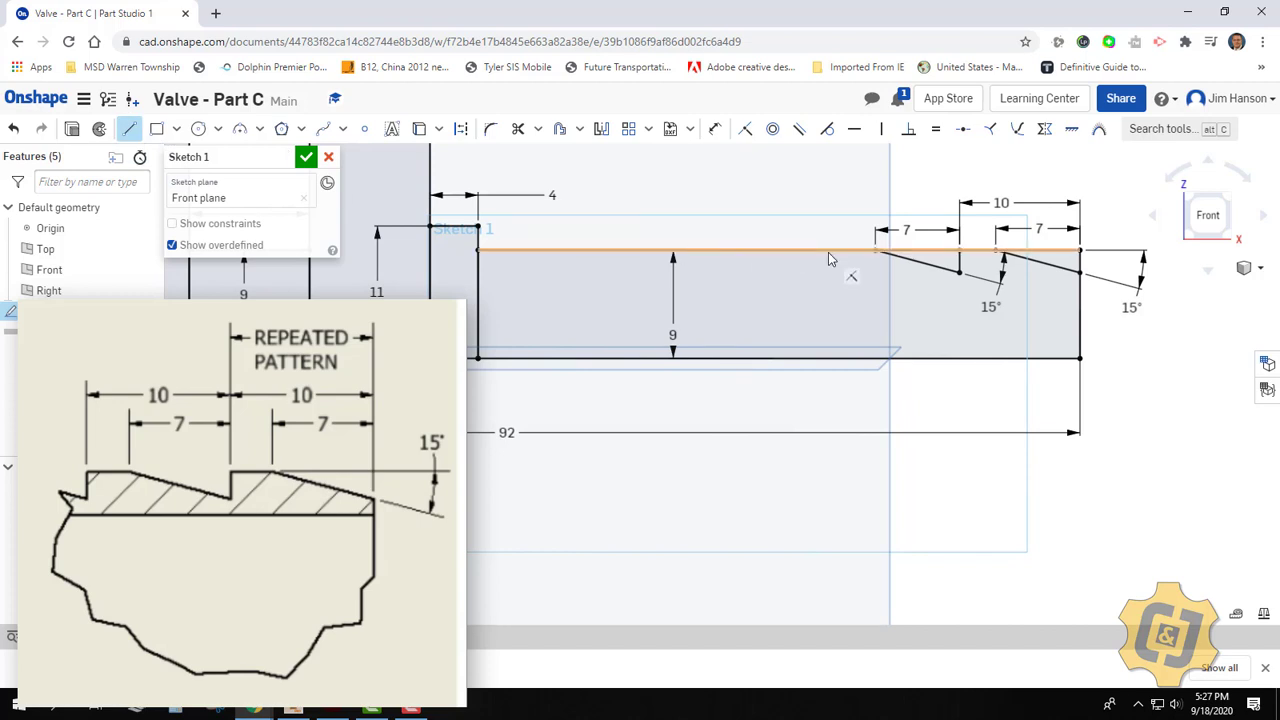
left_click(756, 250)
right_click(781, 221)
left_click(813, 232)
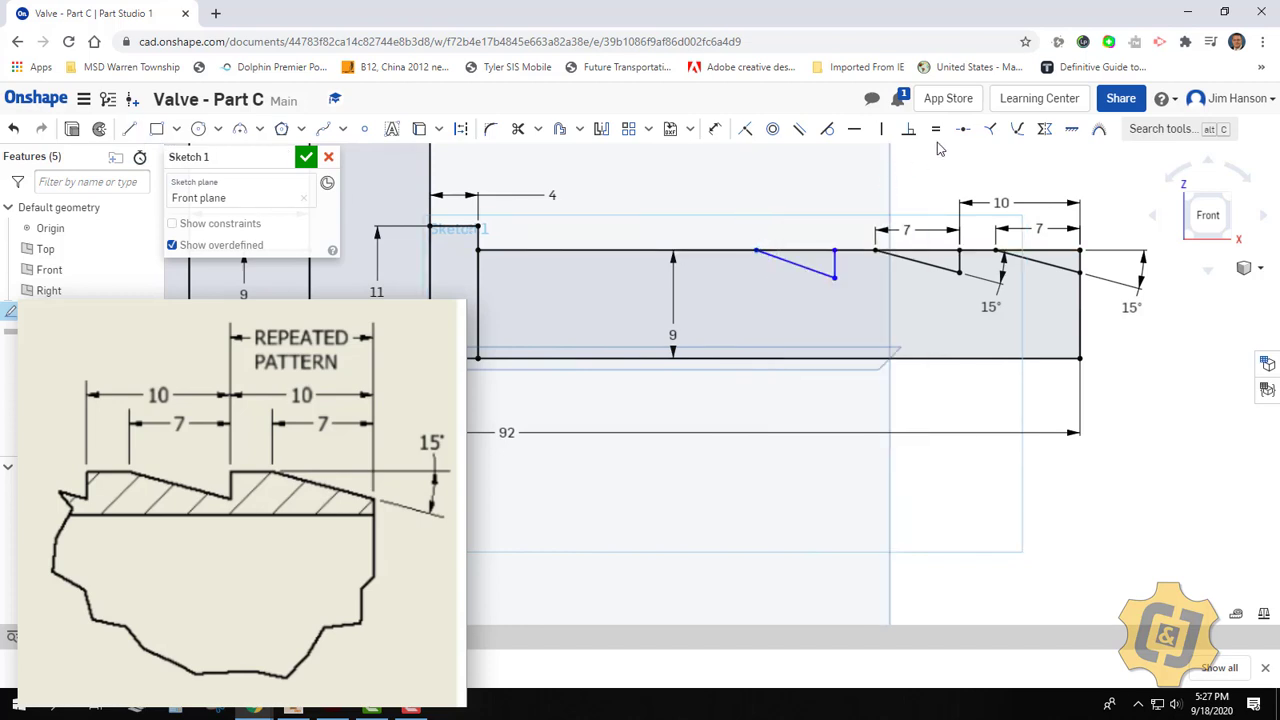
left_click(936, 129)
left_click(942, 274)
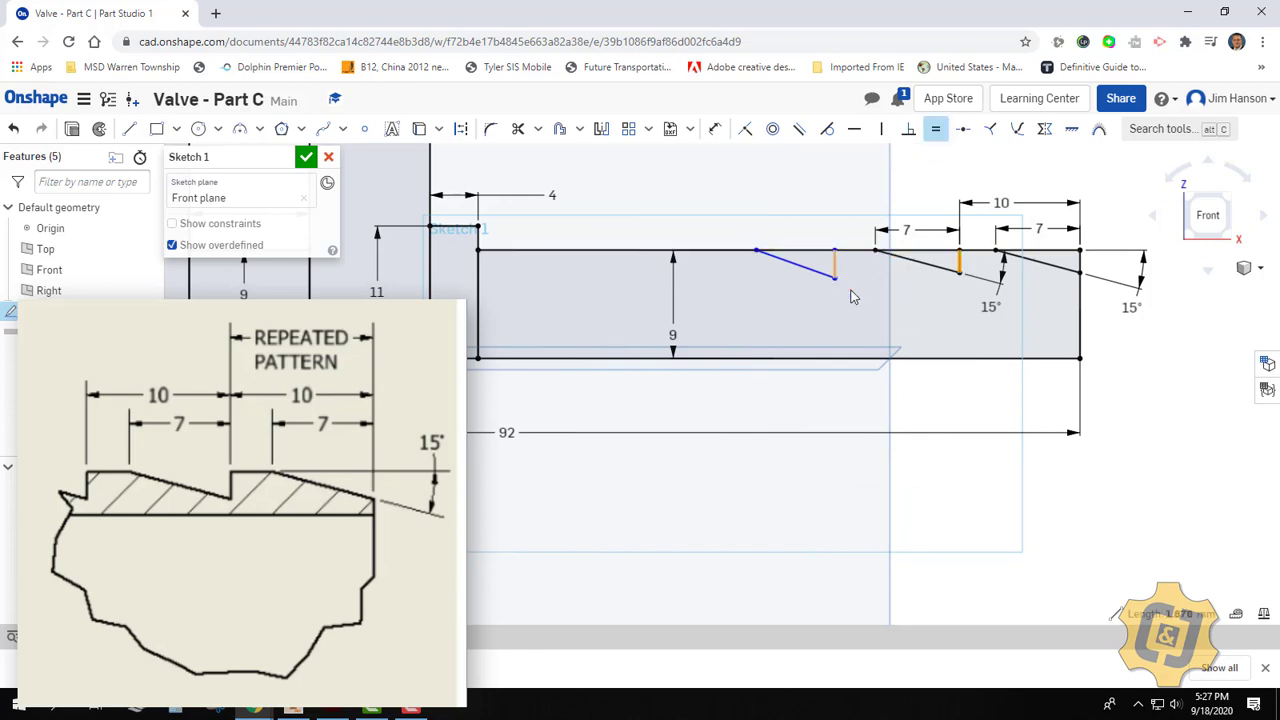
left_click(852, 297)
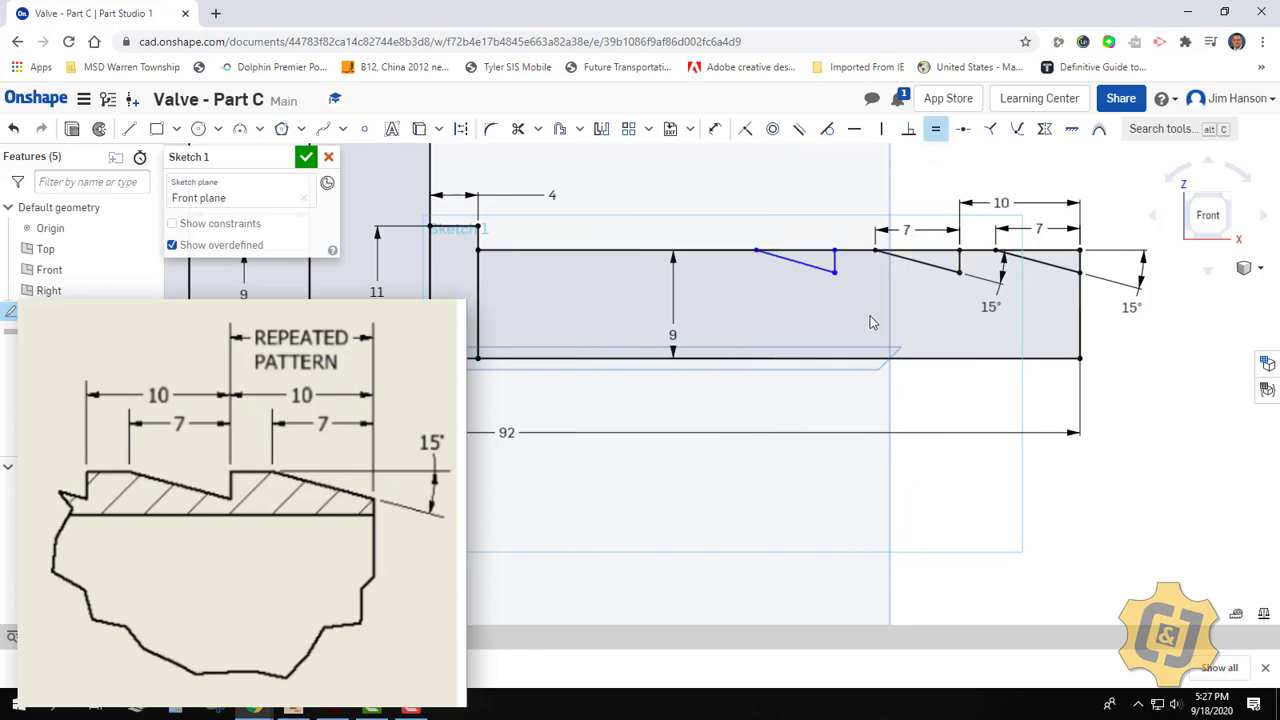
left_click(918, 276)
key("Escape")
Dimension the spacing between the new tooth and its neighbour as 10.
left_click(716, 133)
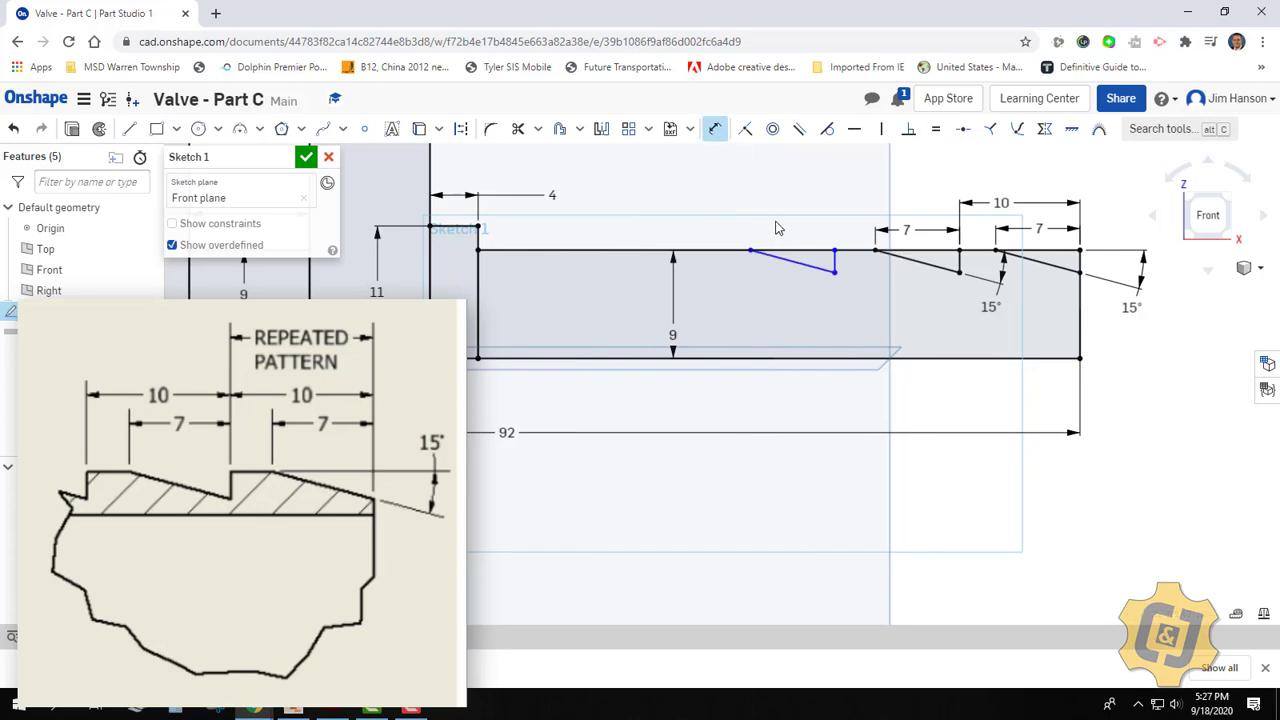
left_click(956, 252)
left_click(835, 250)
left_click(879, 215)
type("10.36899")
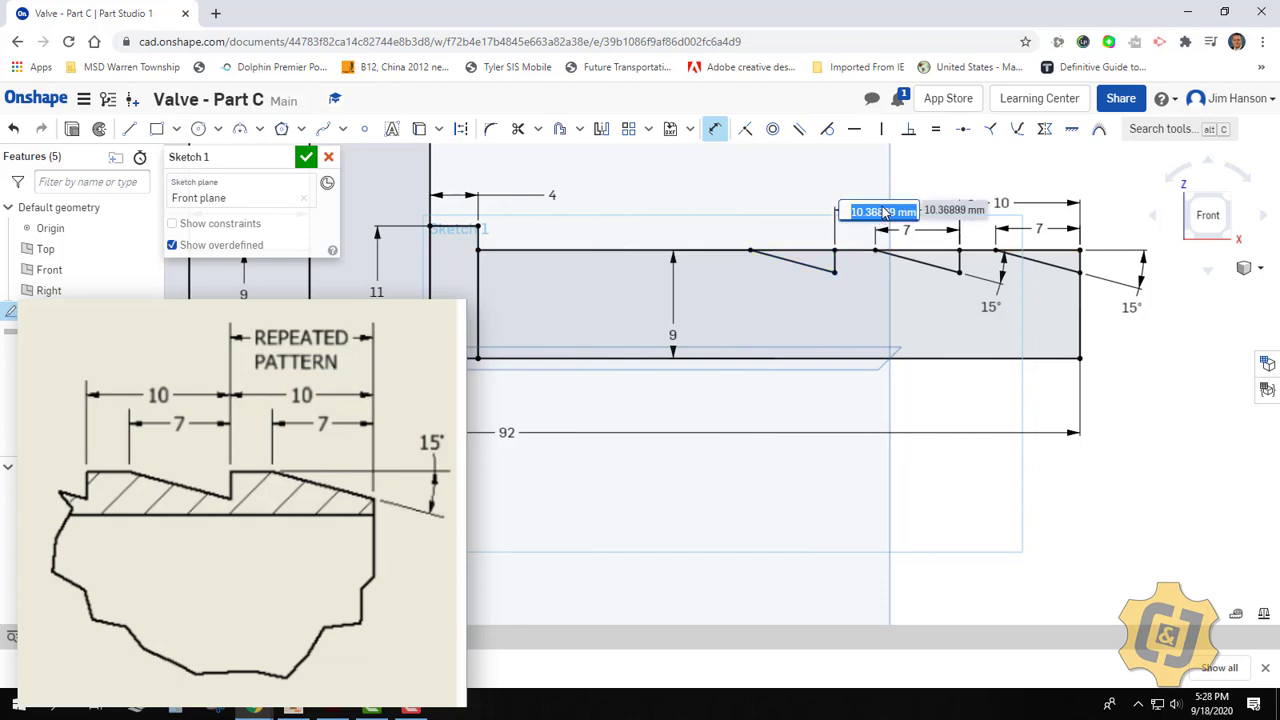
key("Return")
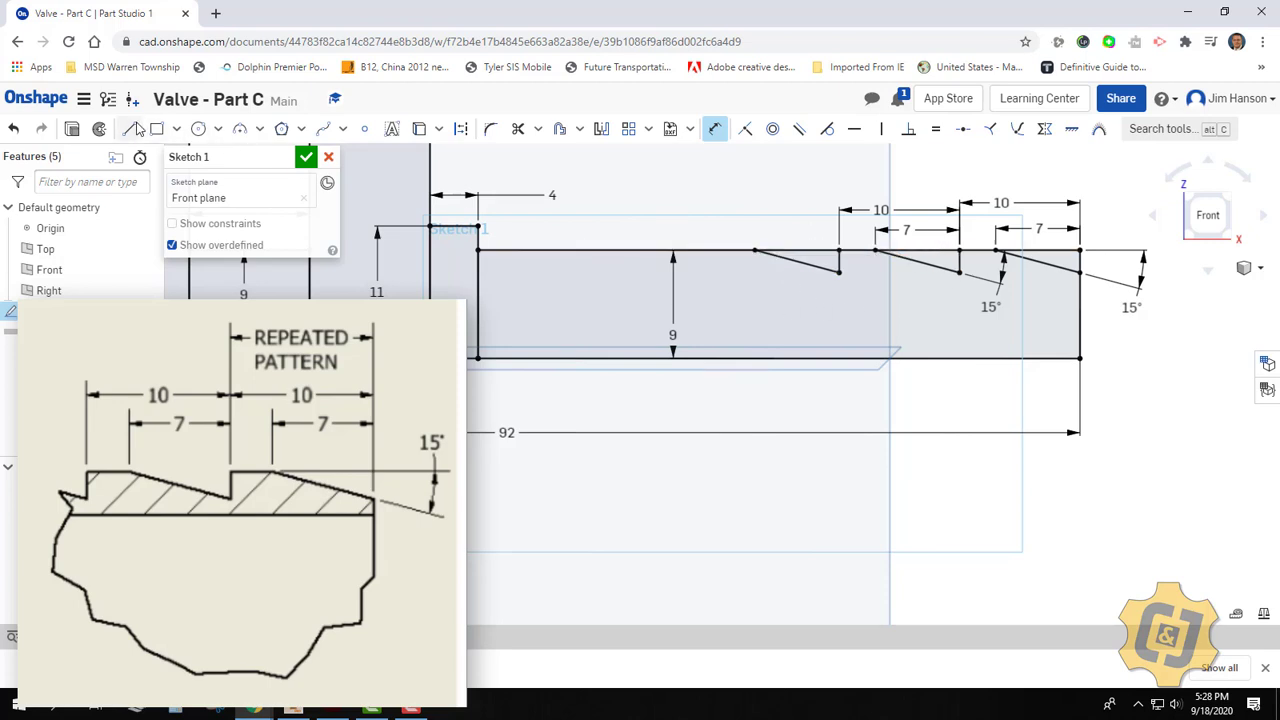
Draw two more barb teeth, each a vertical step and sloped line, made equal to the others.
left_click(129, 128)
middle_click_drag(820, 268, 846, 266)
left_click(754, 248)
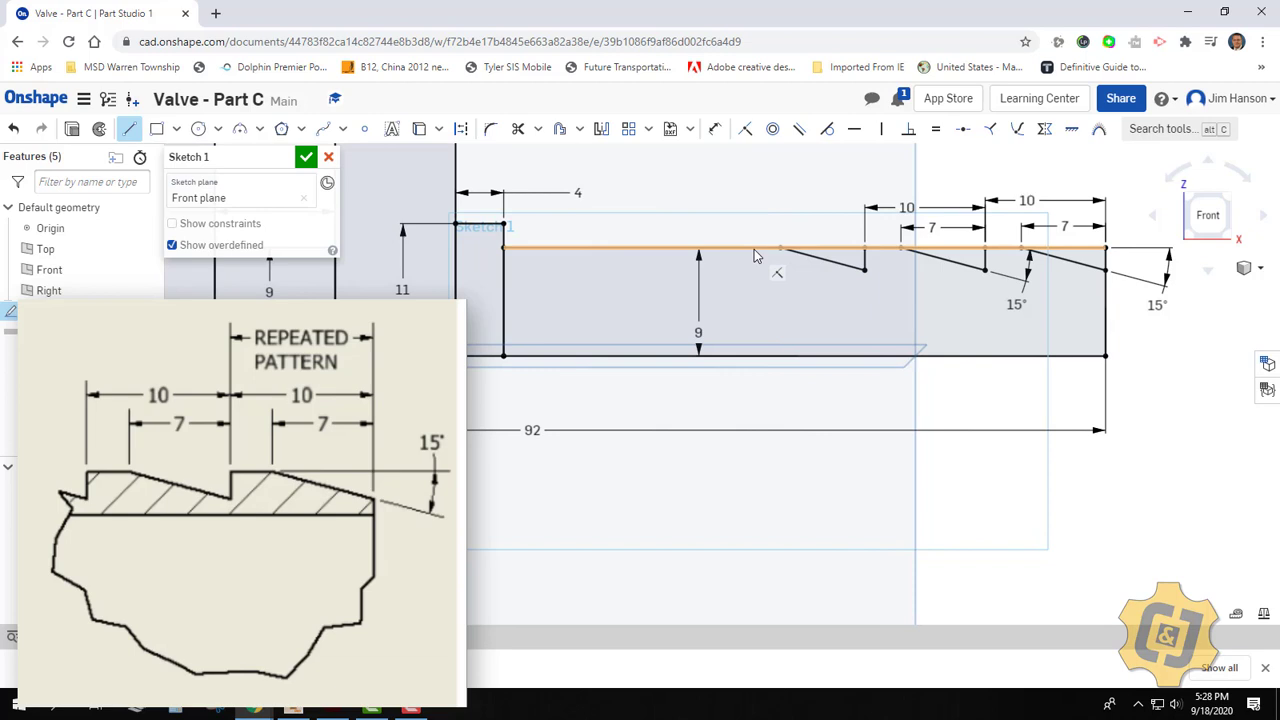
left_click(754, 270)
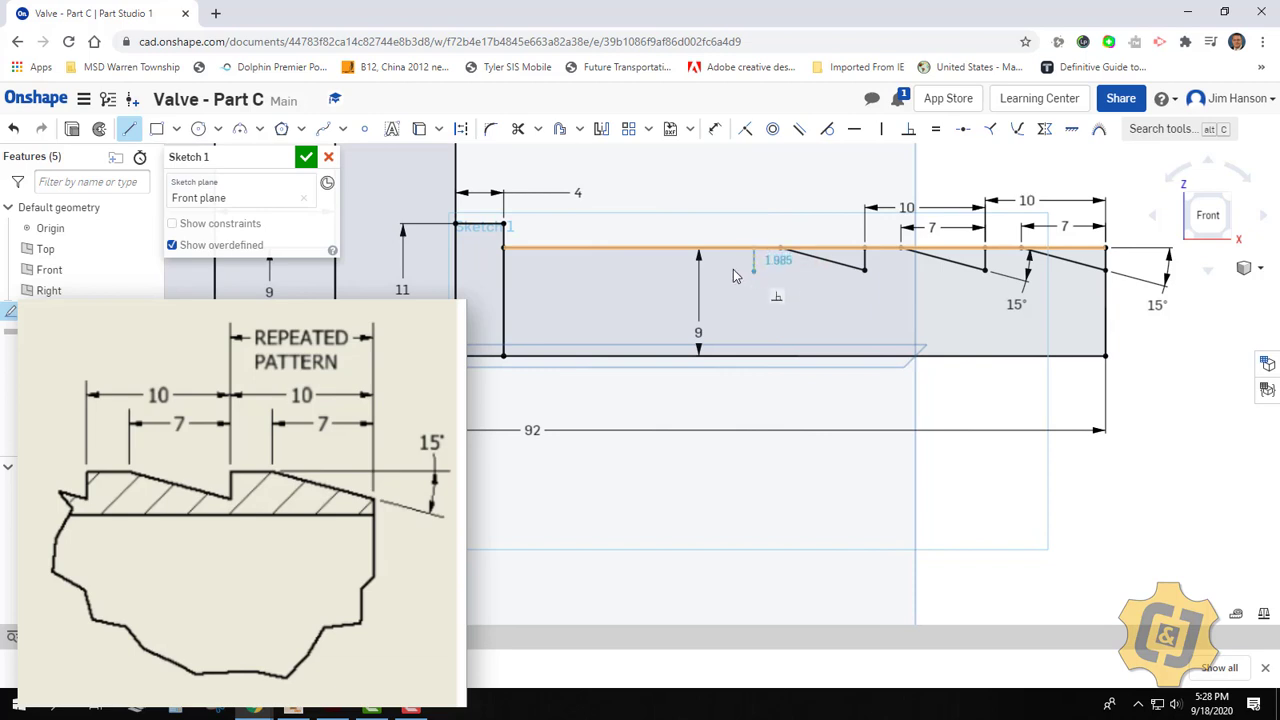
left_click(680, 248)
left_click(630, 248)
left_click(630, 270)
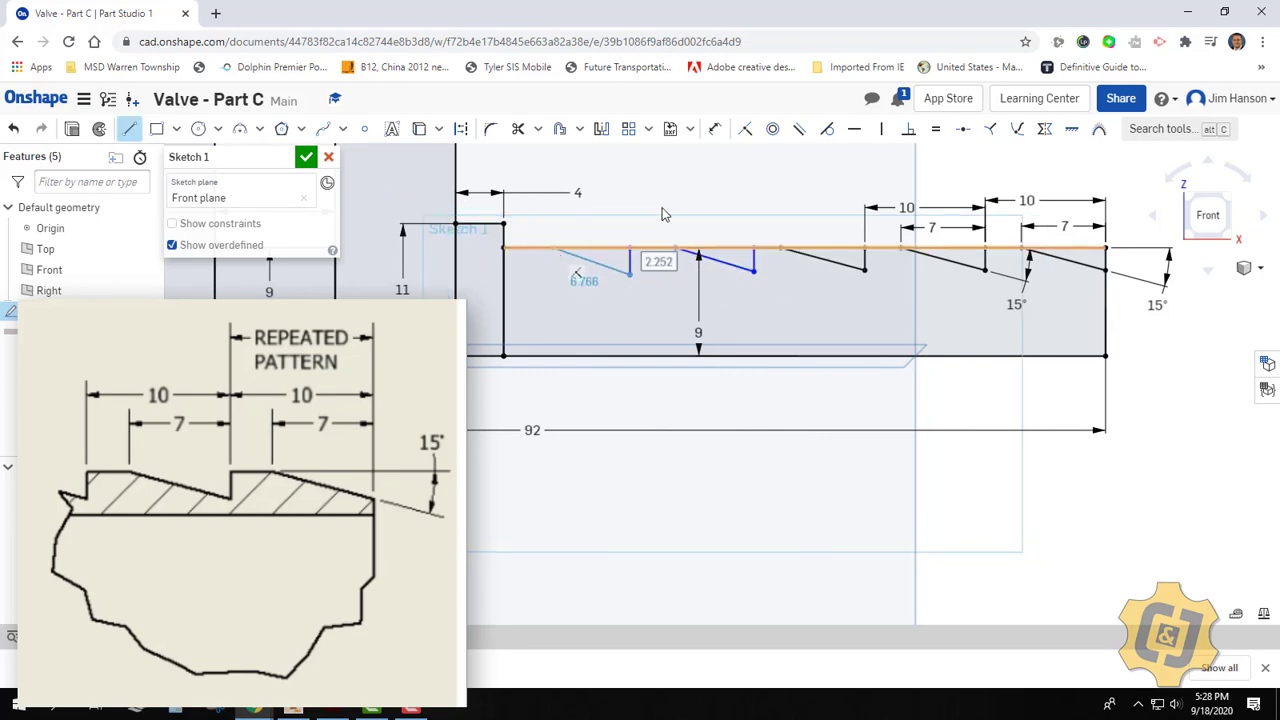
left_click(553, 248)
key("e")
left_click(750, 268)
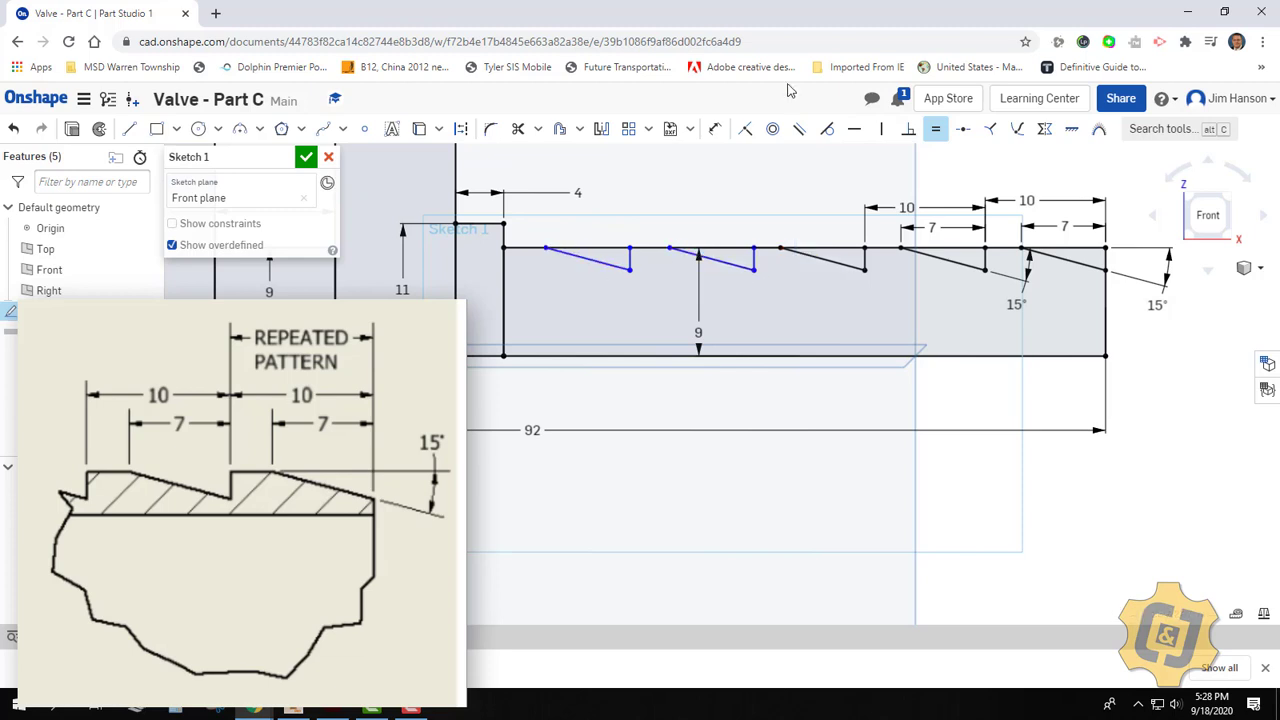
Dimension both new tooth spacings as 10, completing five evenly spaced teeth.
key("d")
left_click(744, 255)
left_click(865, 255)
left_click(805, 208)
left_click(630, 258)
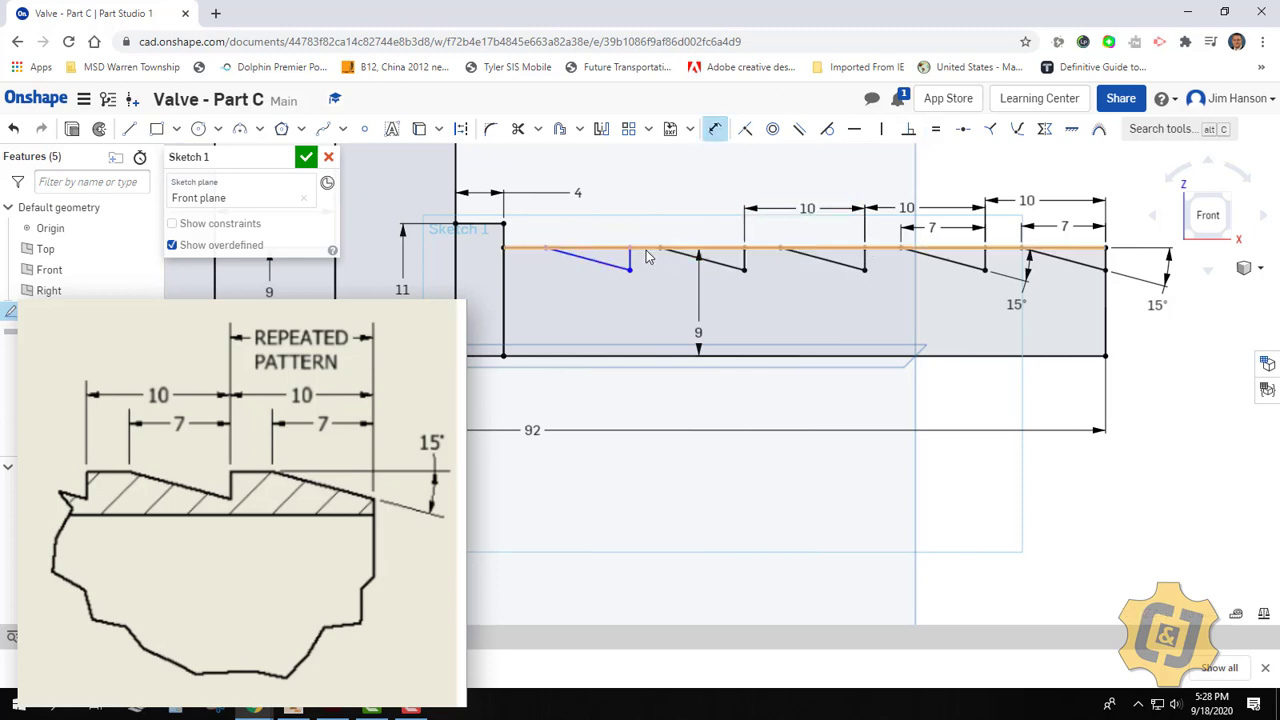
left_click(744, 258)
left_click(686, 209)
key("Return")
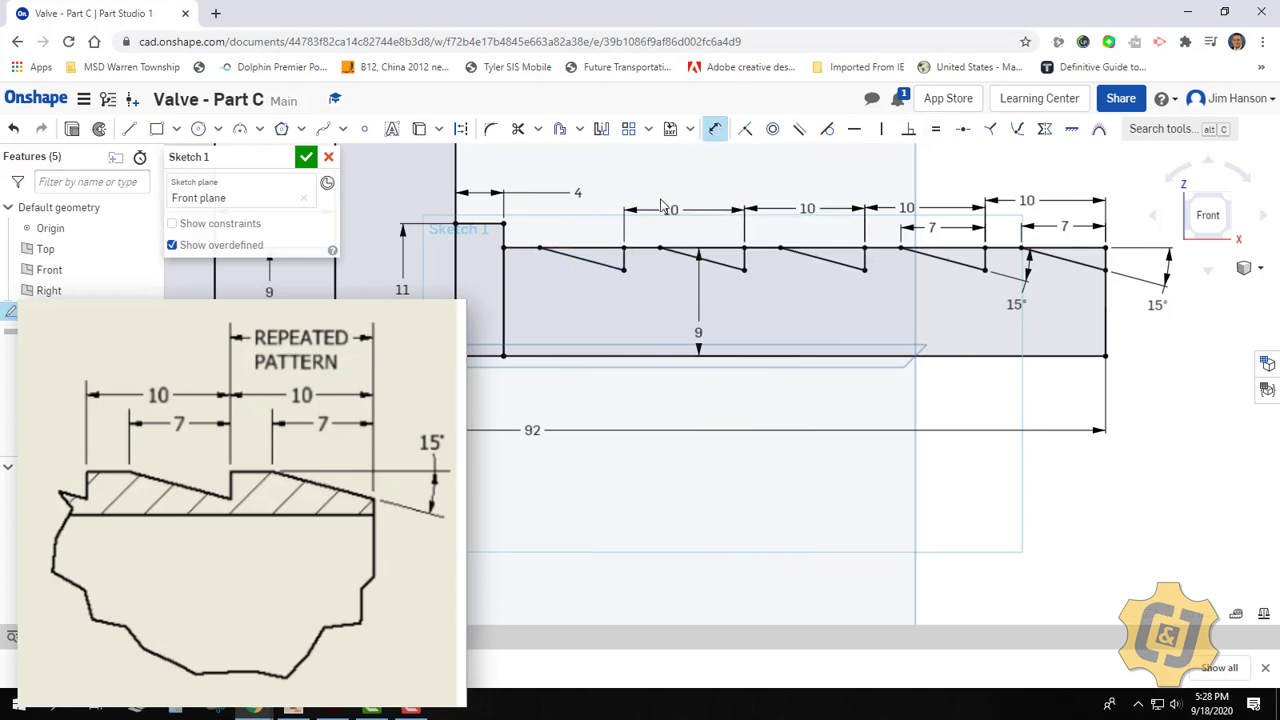
right_click(714, 190)
left_click(740, 197)
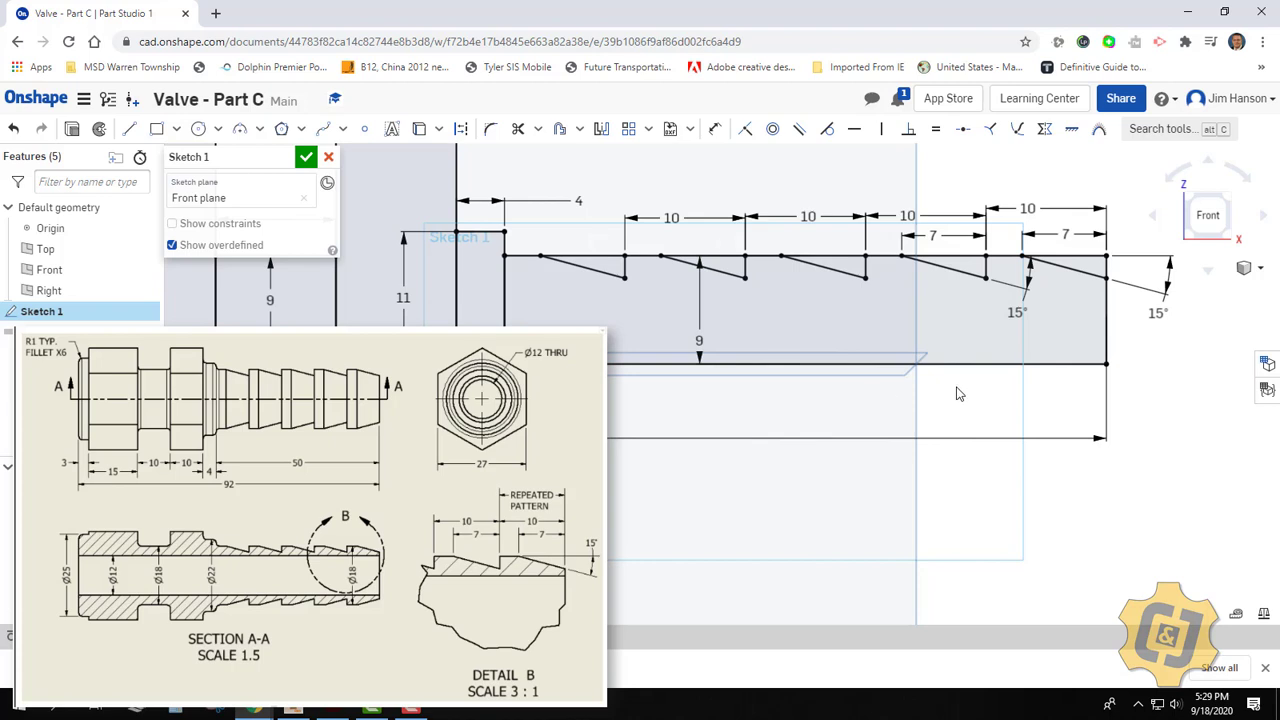
scroll(957, 393, "down", 3)
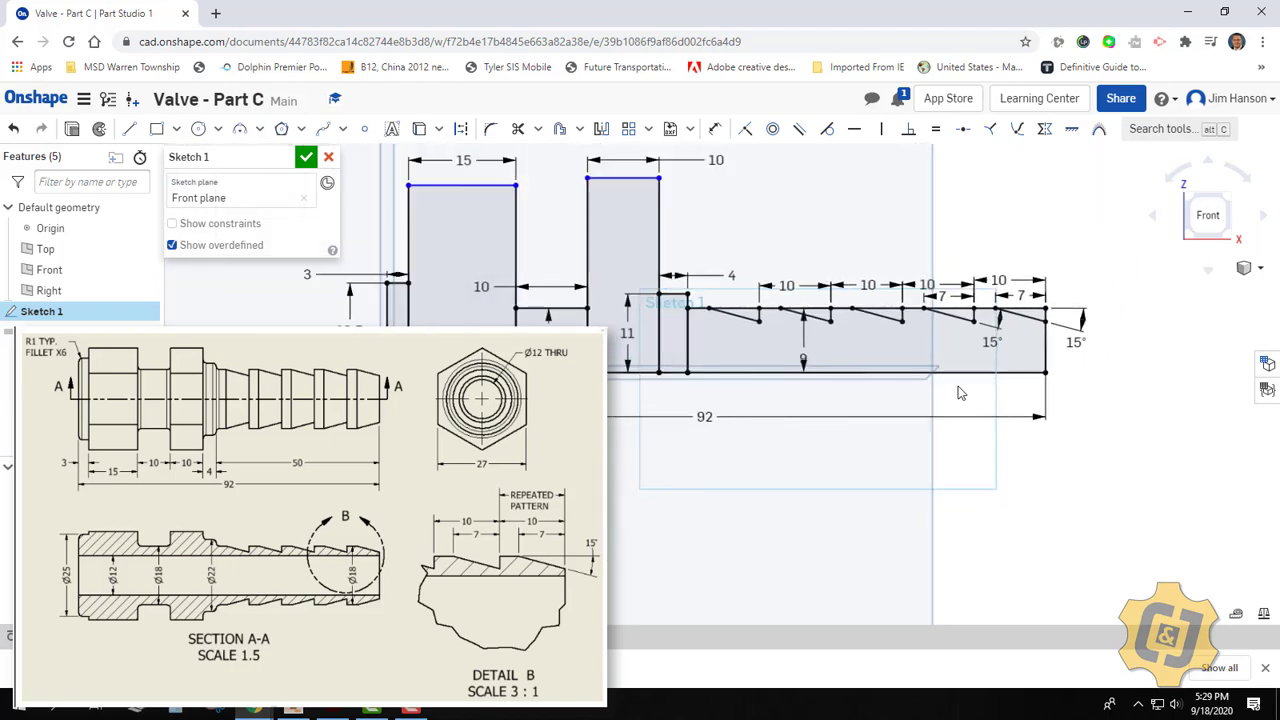
middle_click_drag(989, 386, 997, 386)
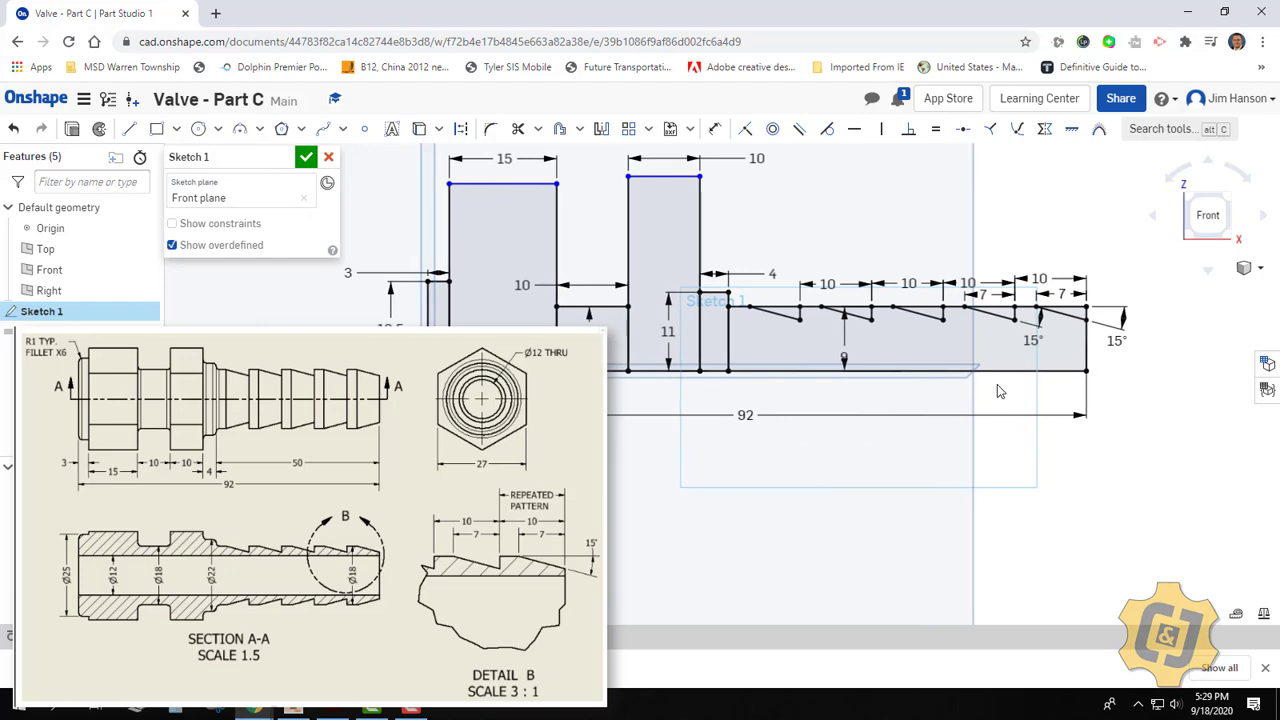
right_click_drag(997, 384, 1020, 400)
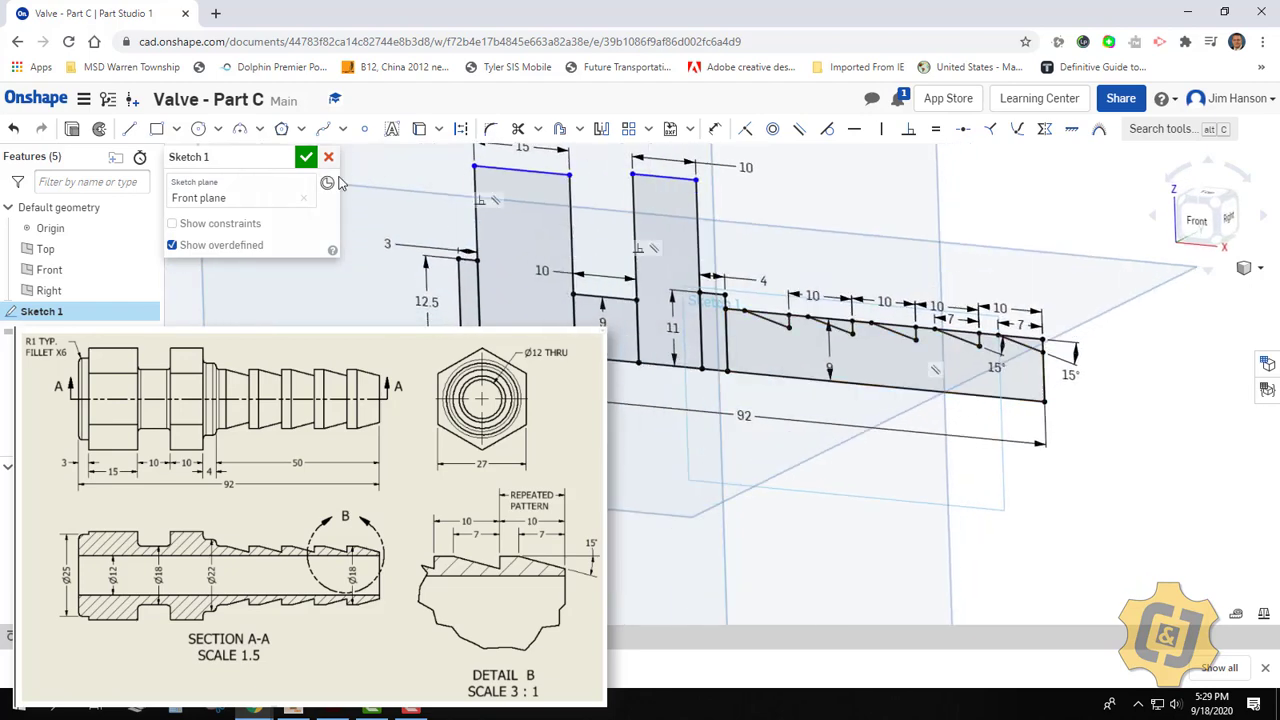
Finish the sketch and hide the Top, Front and Right planes and the Origin.
left_click(306, 157)
left_click(144, 249)
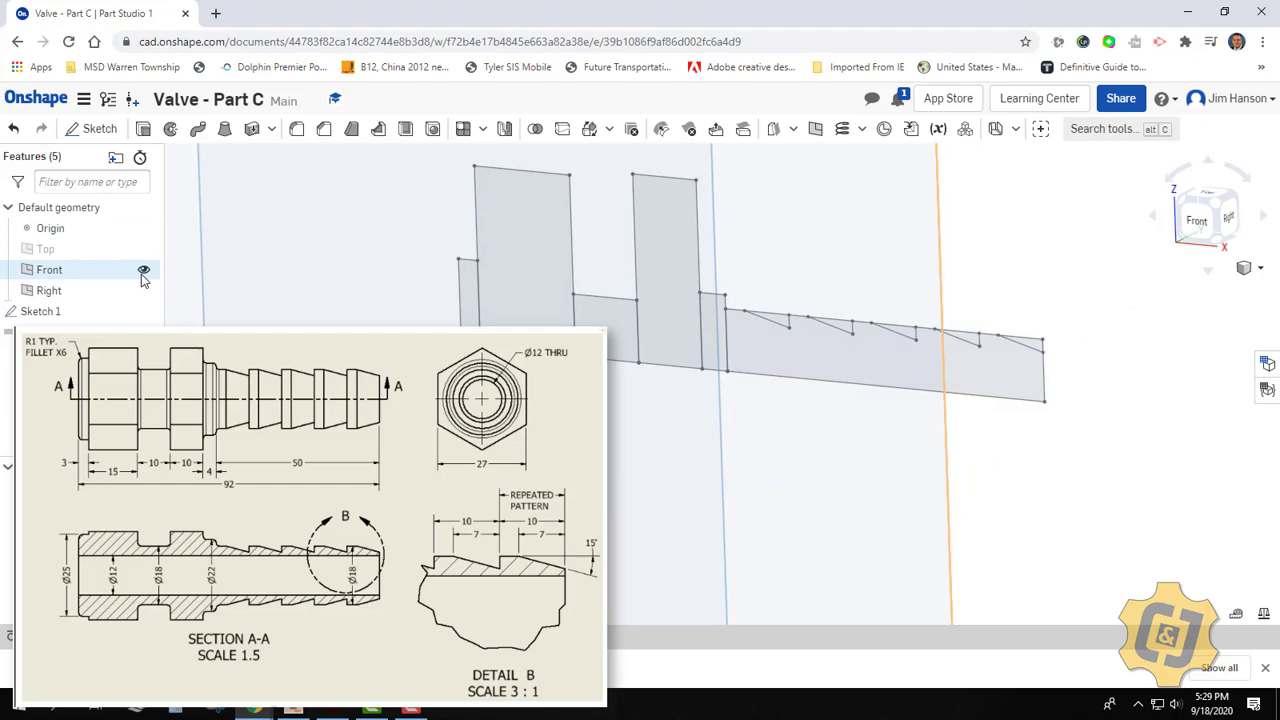
left_click(144, 270)
left_click(144, 290)
left_click(144, 228)
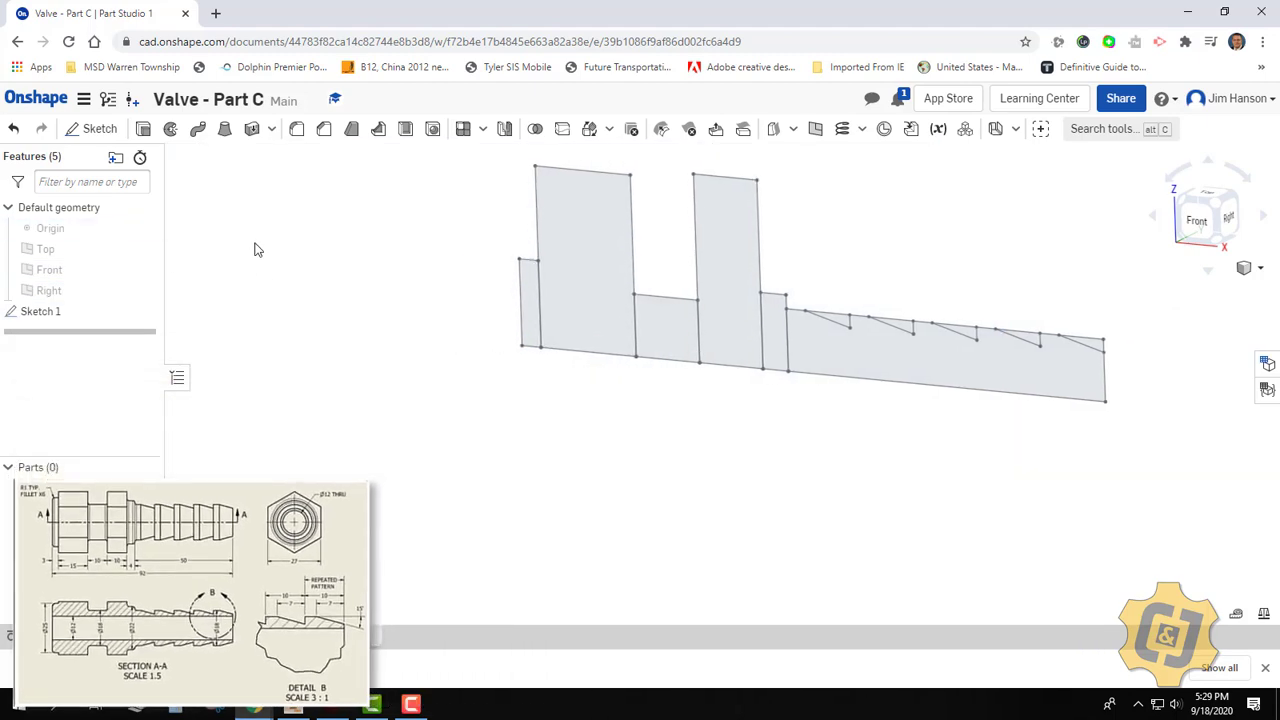
Select every profile region, from the left flanges to the barb teeth, for a revolve.
left_click(170, 129)
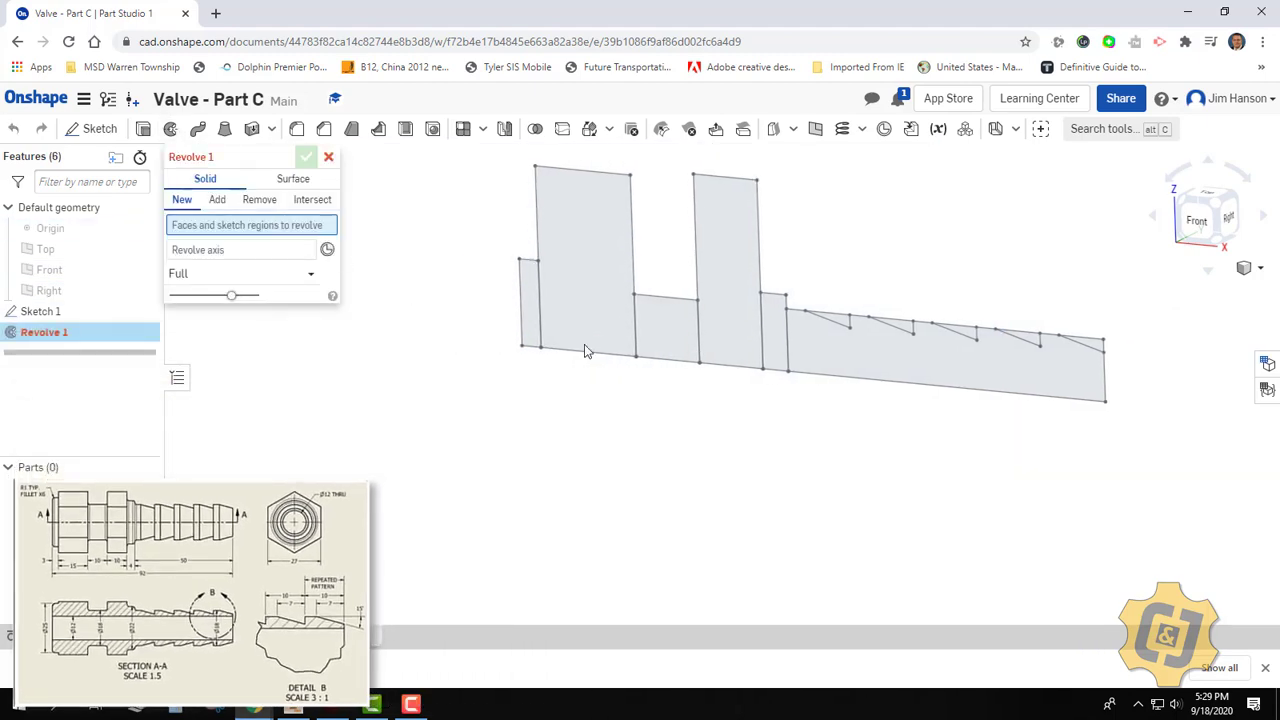
left_click(531, 322)
left_click(585, 300)
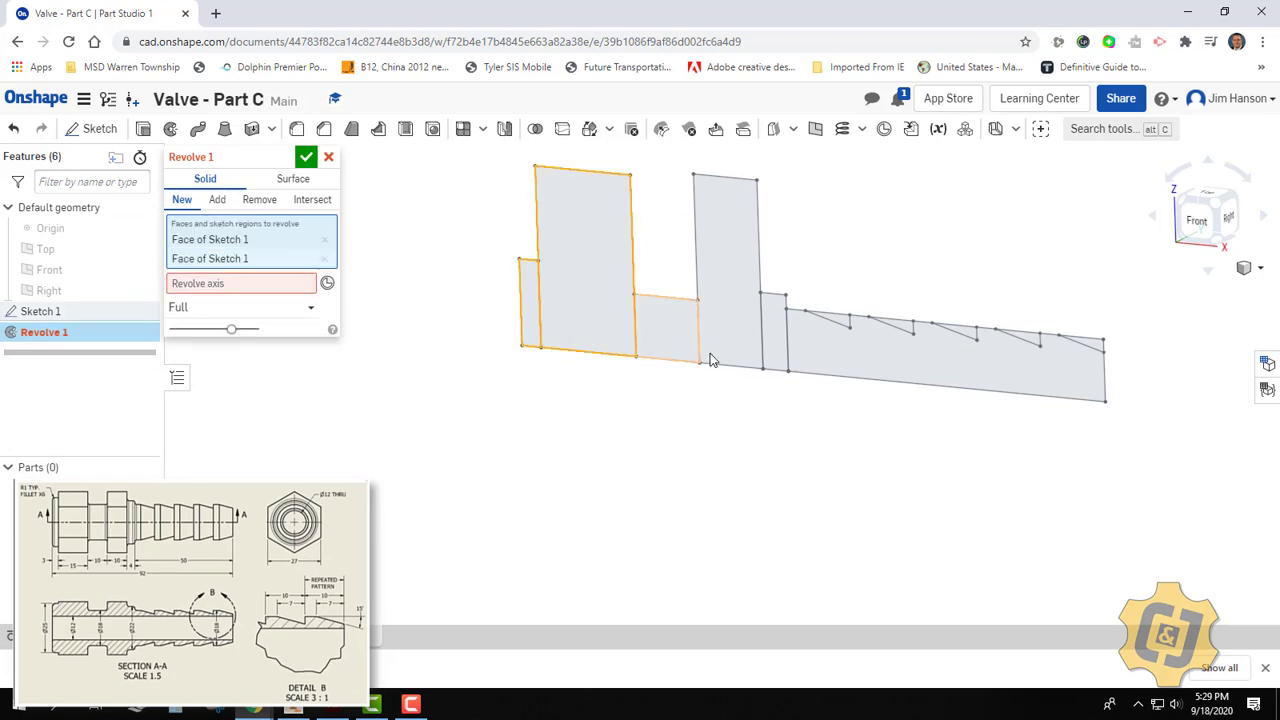
left_click(672, 354)
left_click(725, 352)
left_click(766, 349)
left_click(830, 352)
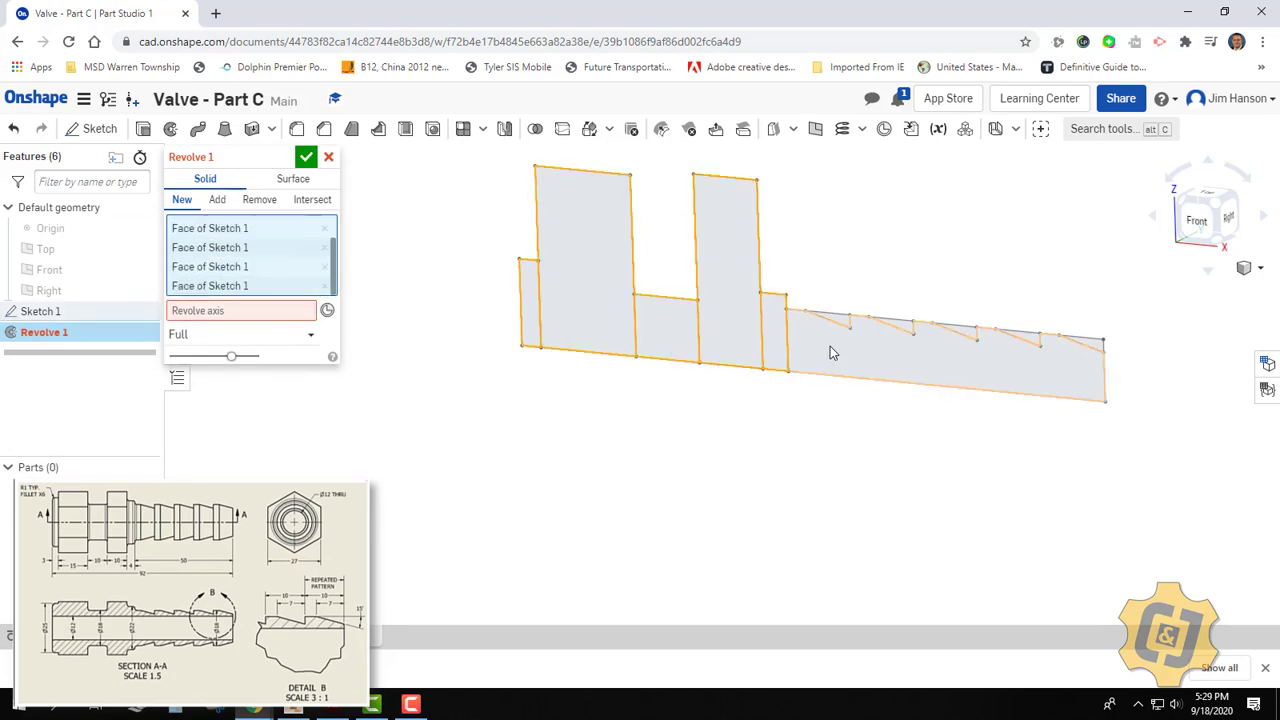
left_click(830, 350)
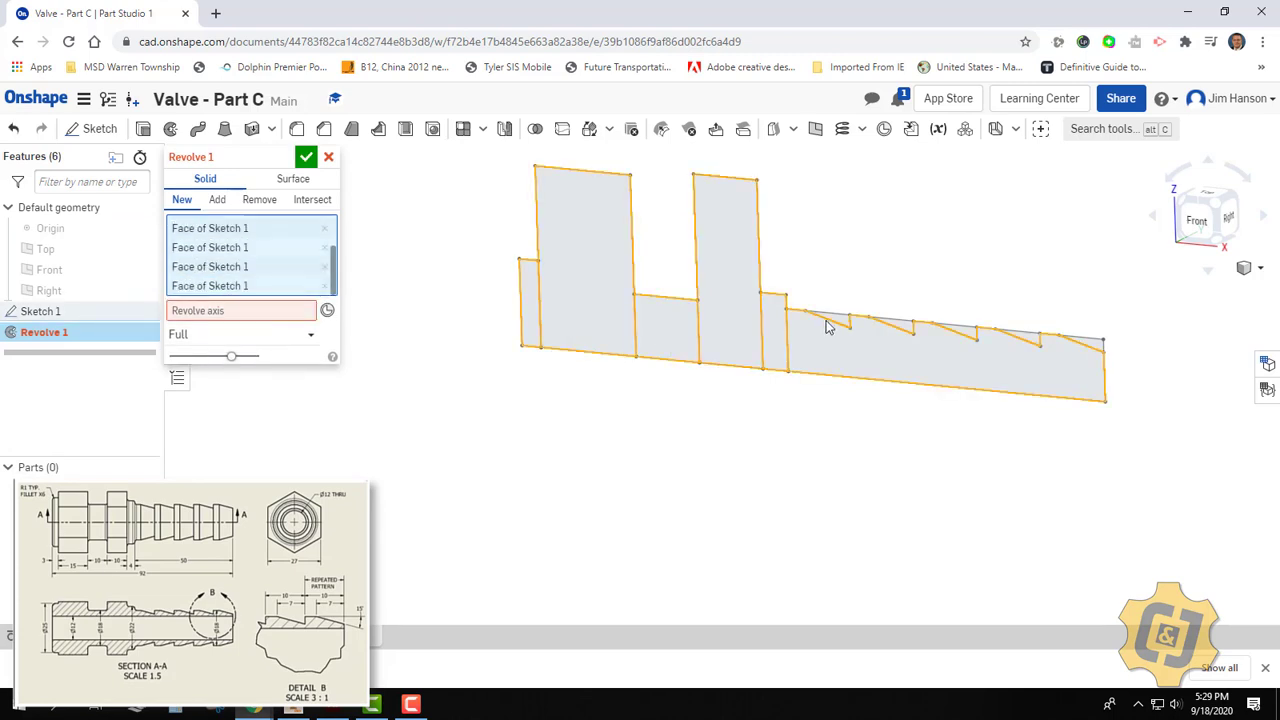
Revolve the selected regions around the bottom sketch edge to create the solid part.
left_click(255, 312)
left_click(566, 351)
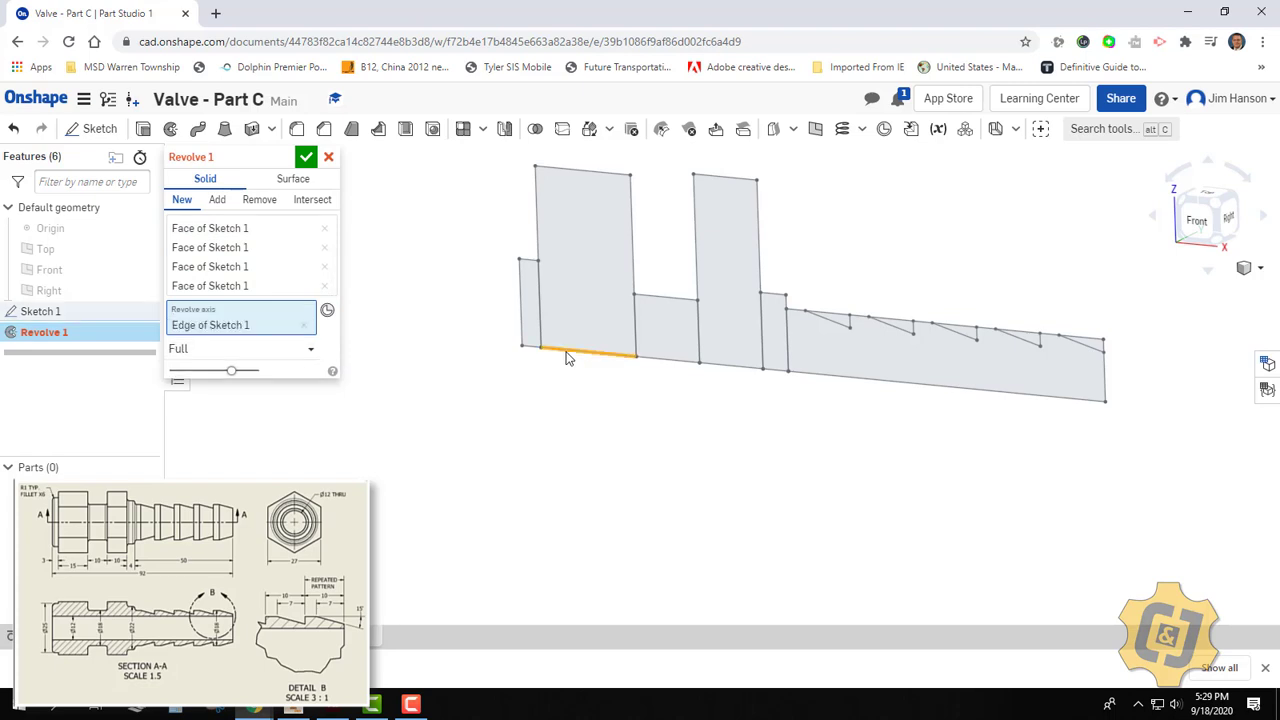
middle_click_drag(568, 346, 600, 286)
left_click(306, 157)
middle_click_drag(1007, 262, 1023, 257)
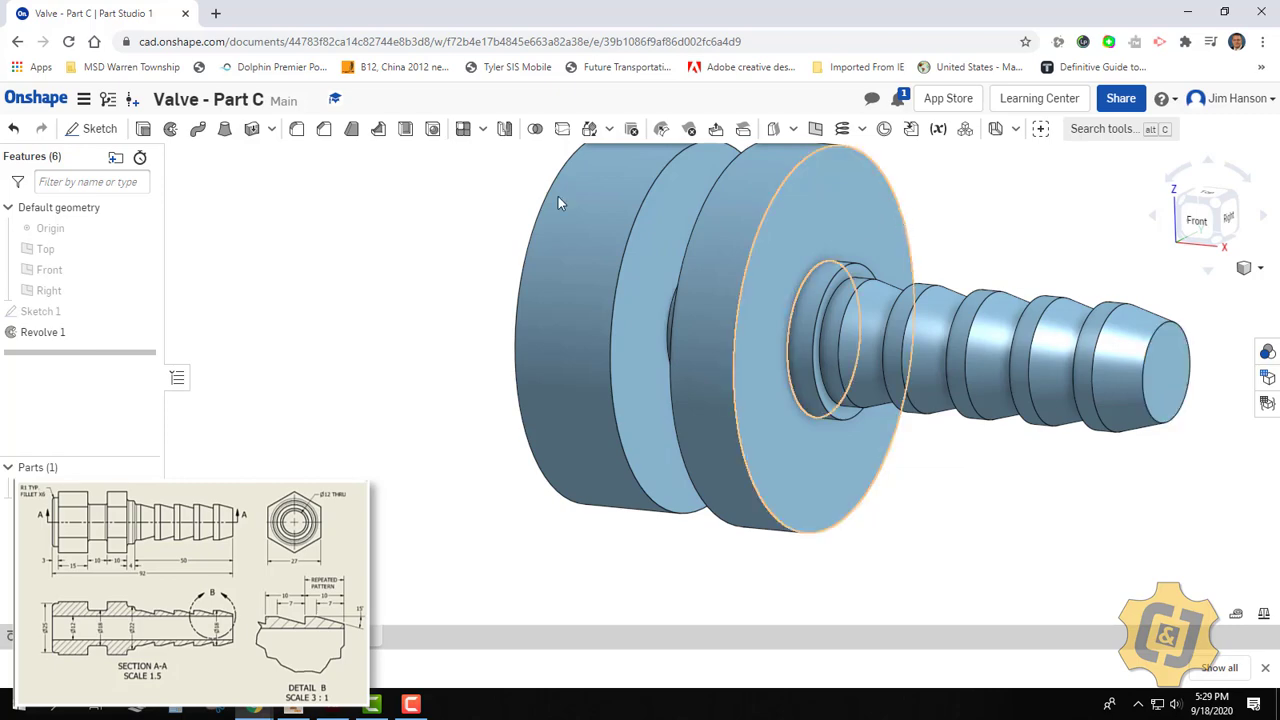
Create Sketch 2 on the part's end face with a single point at its centre.
left_click(88, 128)
left_click(1176, 387)
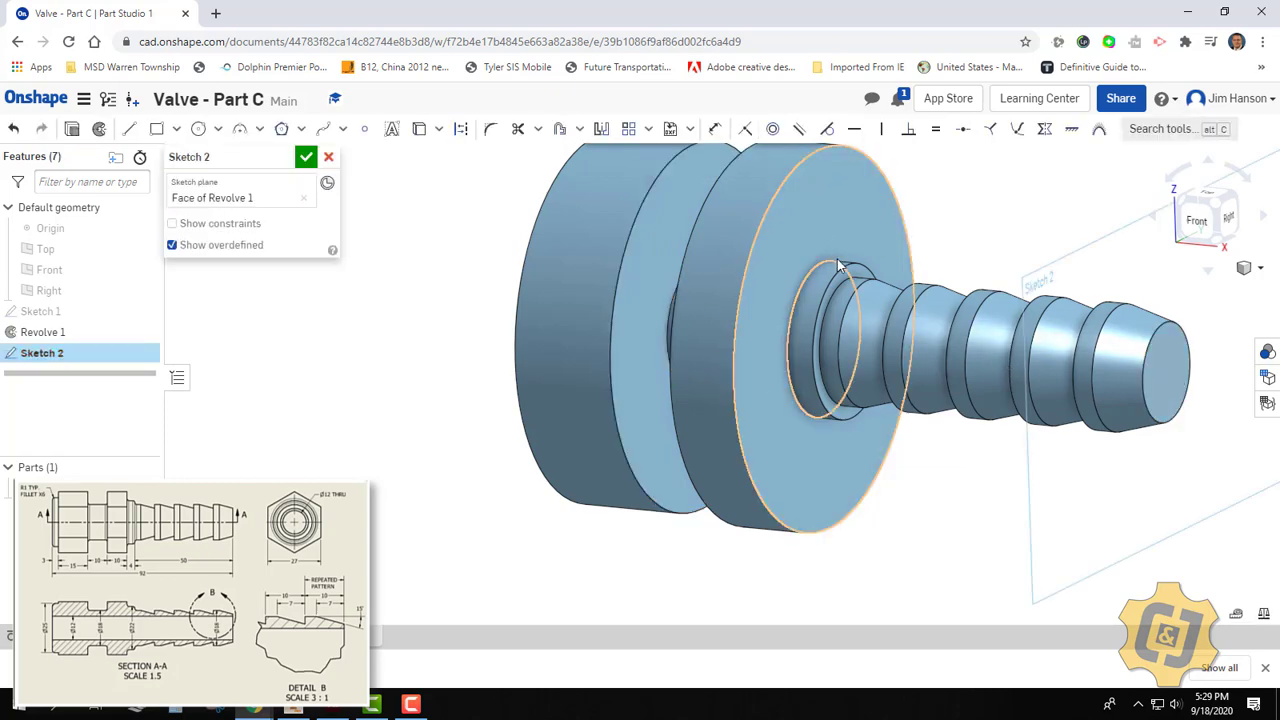
left_click(1222, 215)
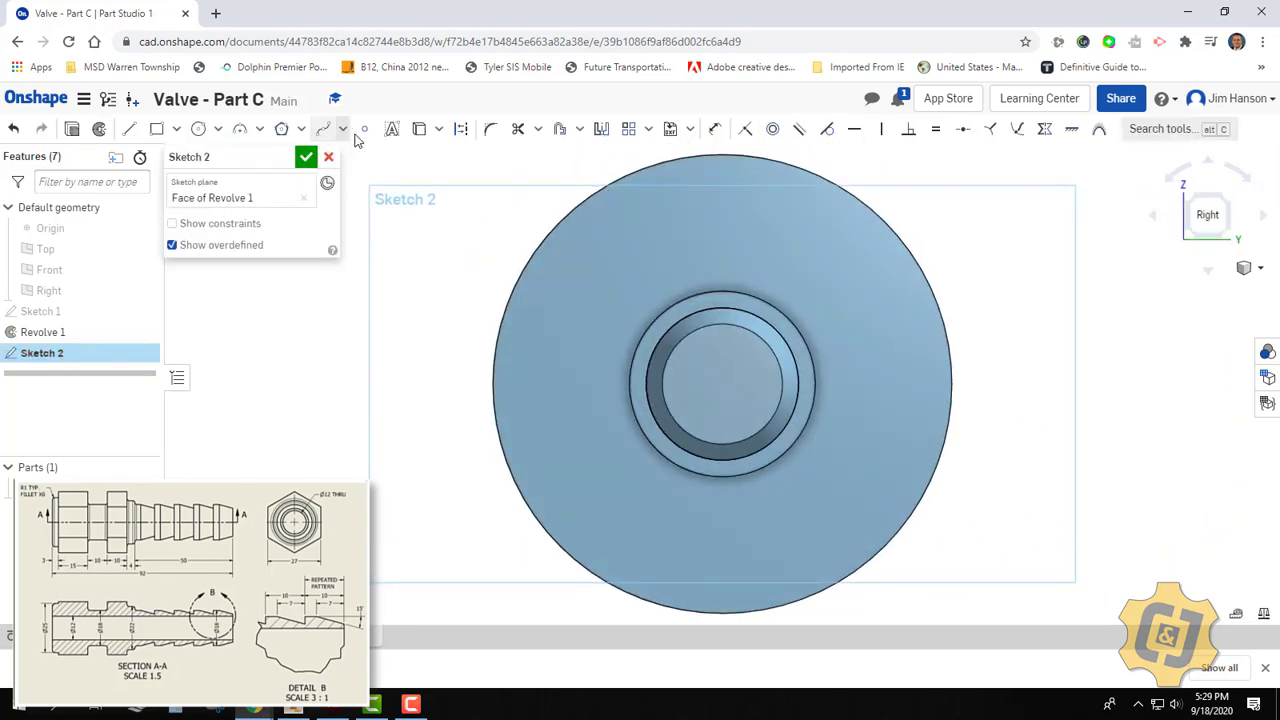
left_click(364, 128)
mouse_move(692, 383)
middle_mouse_down()
mouse_move(722, 303)
mouse_move(797, 318)
middle_mouse_up()
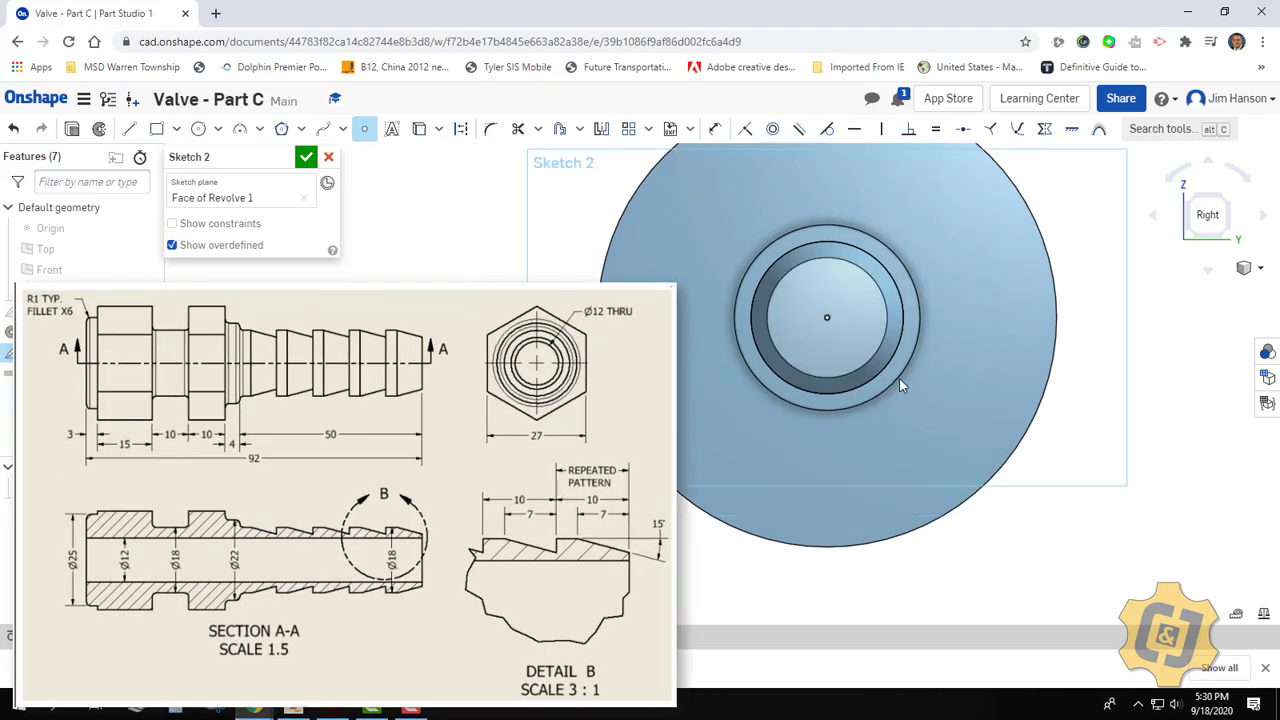
key("Left")
key("Left")
key("Up")
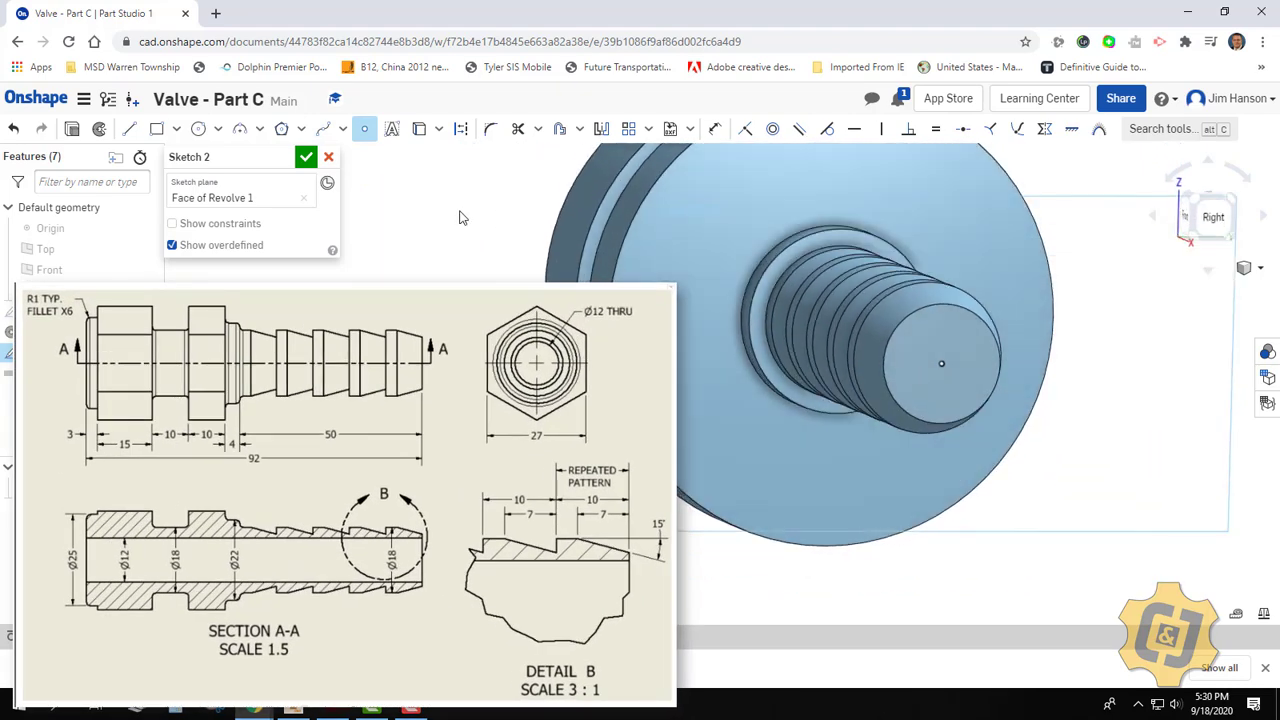
left_click(306, 157)
Set up a simple 12 mm through hole at Sketch 2's centre point.
left_click(433, 131)
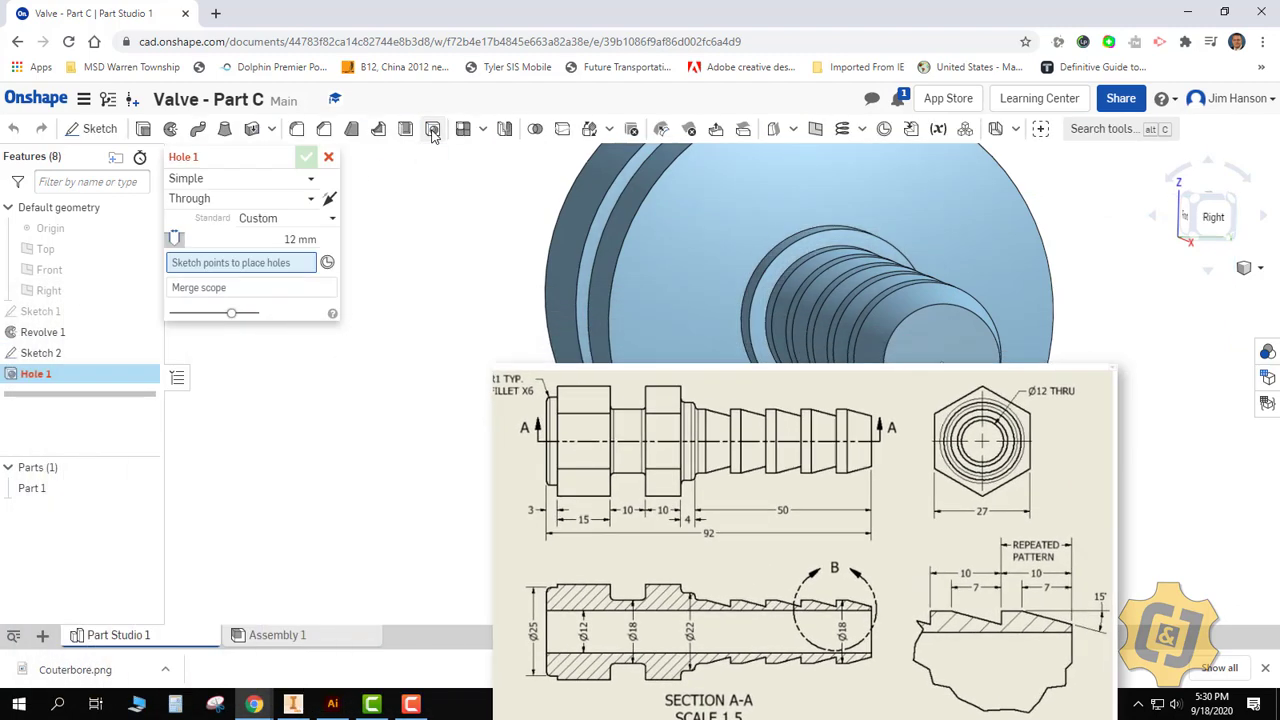
left_click(240, 180)
left_click(240, 212)
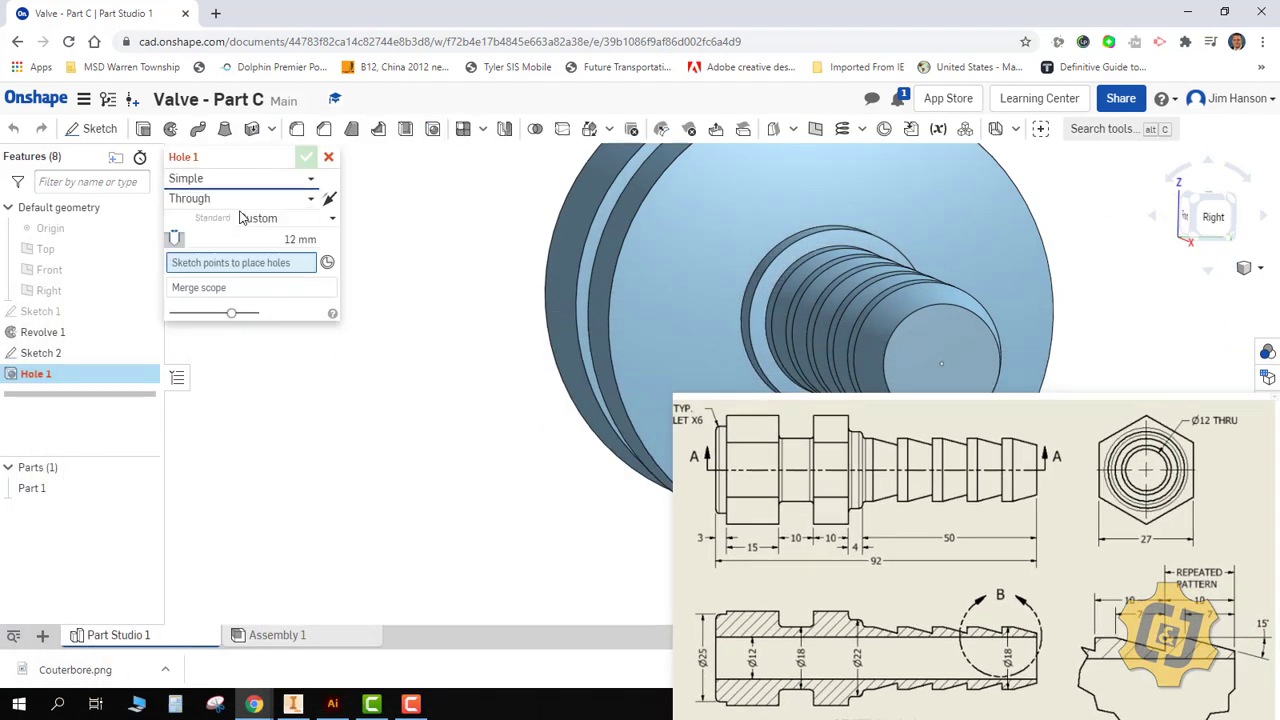
left_click(248, 200)
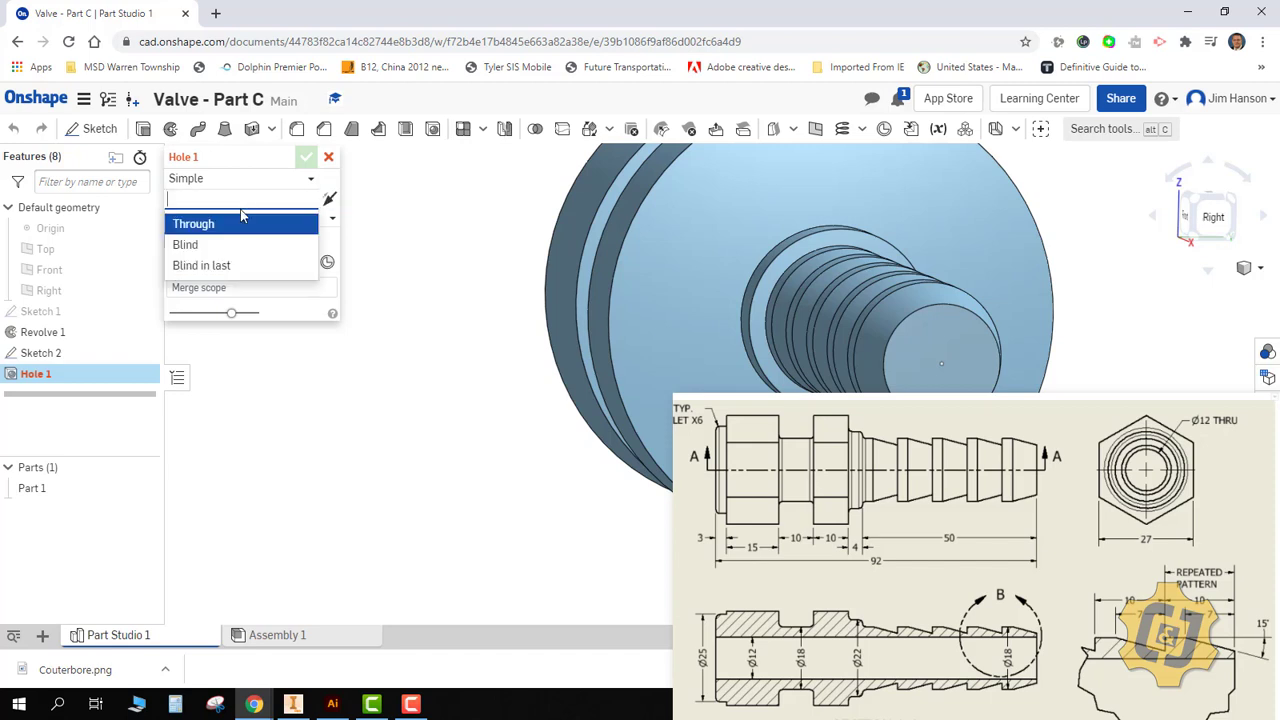
left_click(229, 224)
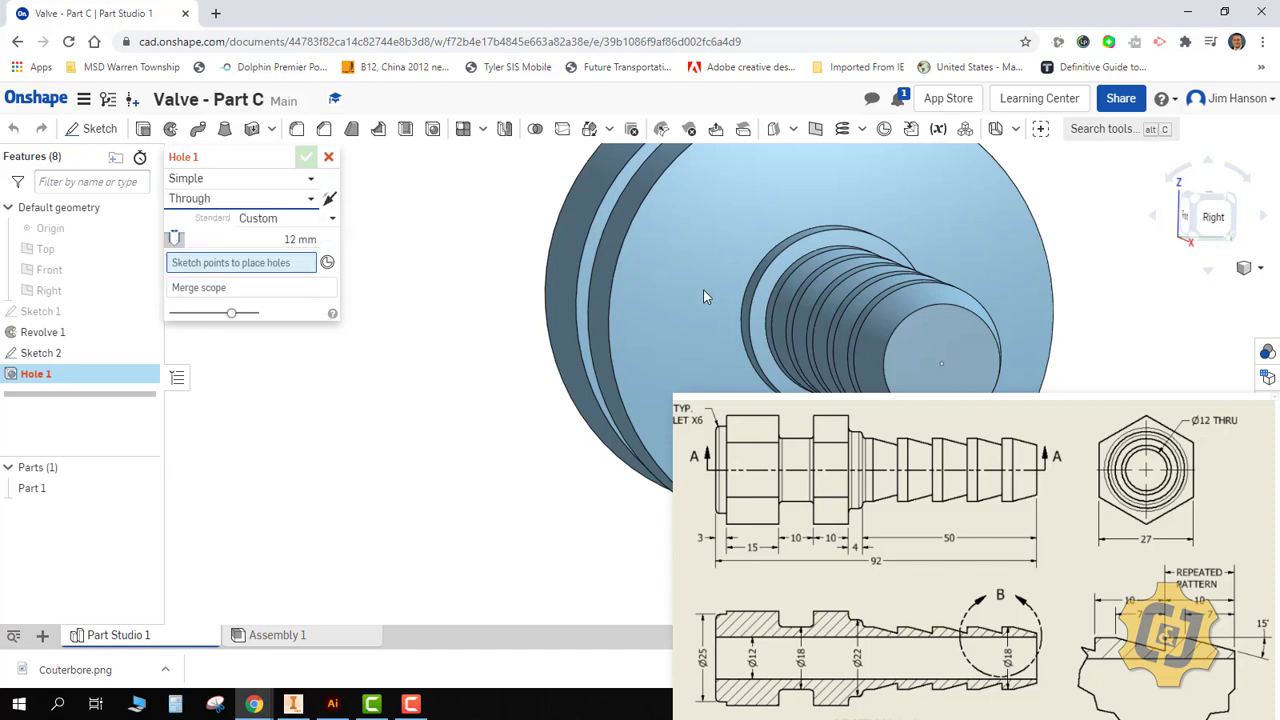
left_click(940, 366)
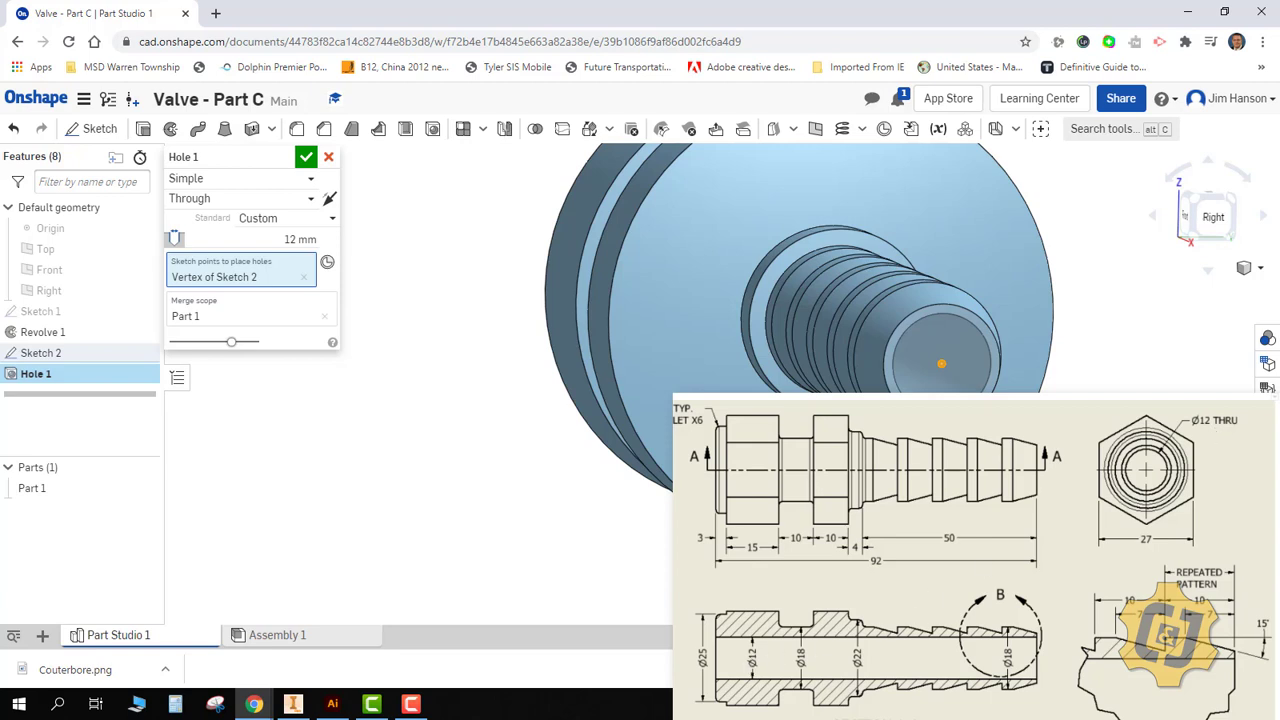
right_click_drag(680, 313, 690, 360)
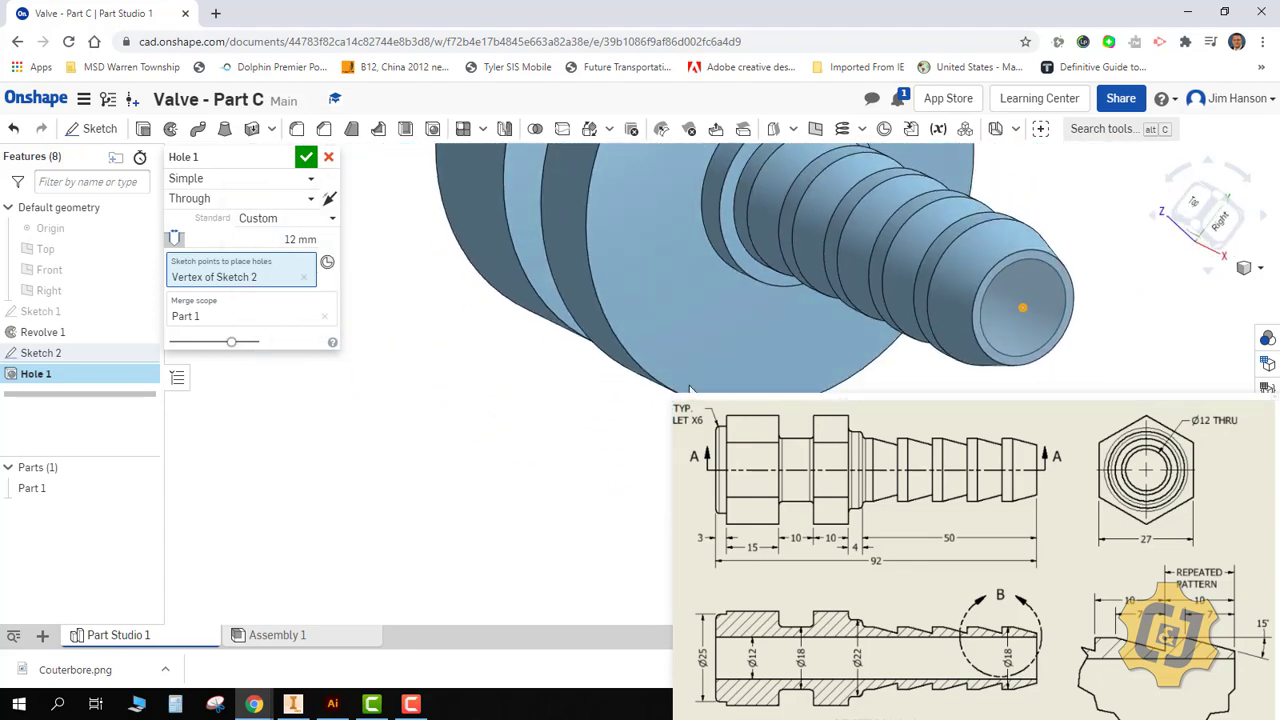
Confirm Hole 1 and orbit around the part to inspect the 12 mm passage.
left_click(306, 157)
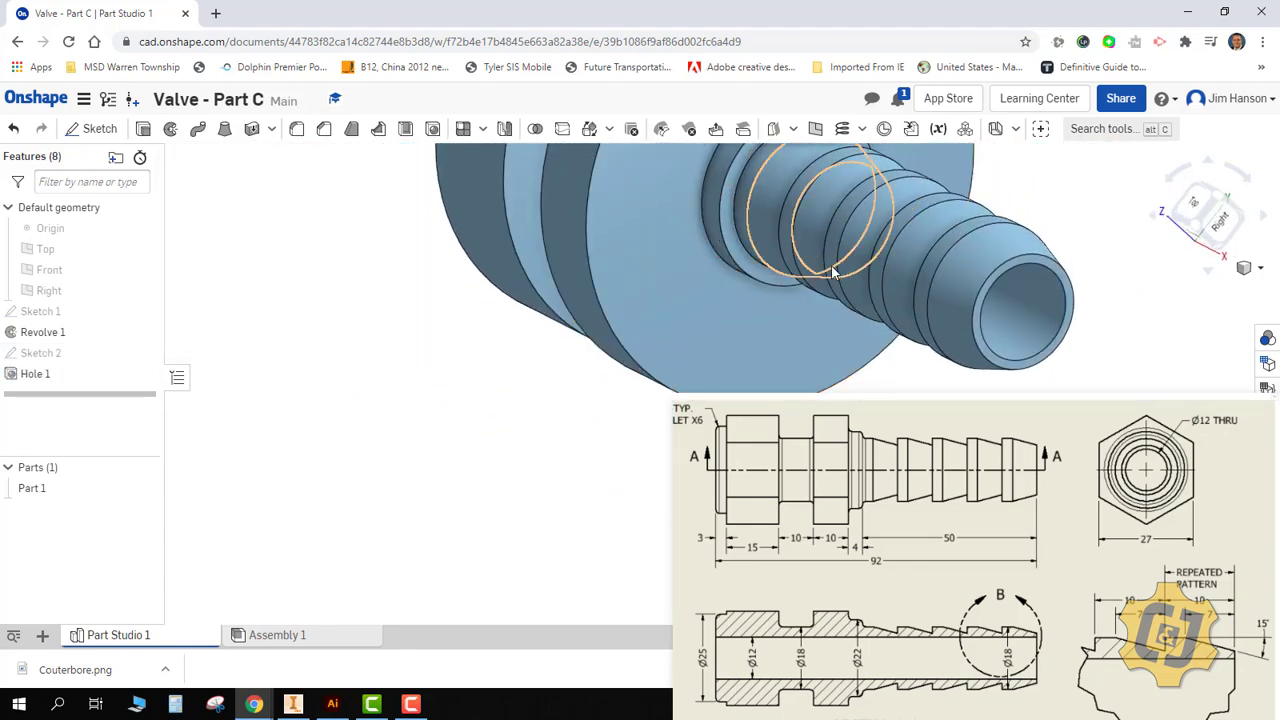
right_click_drag(758, 267, 854, 282)
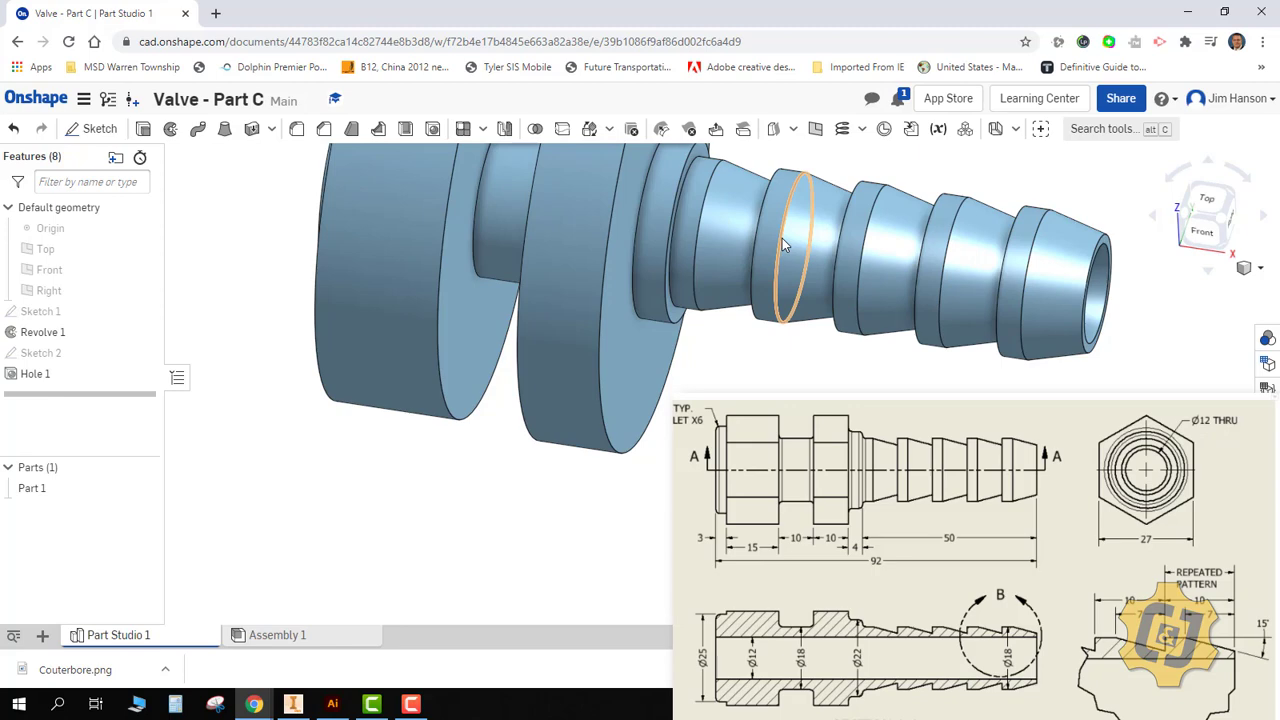
mouse_move(782, 240)
right_mouse_down()
mouse_move(834, 245)
mouse_move(788, 256)
mouse_move(809, 272)
mouse_move(537, 254)
mouse_move(525, 315)
mouse_move(572, 330)
right_mouse_up()
scroll(369, 293, "up", 2)
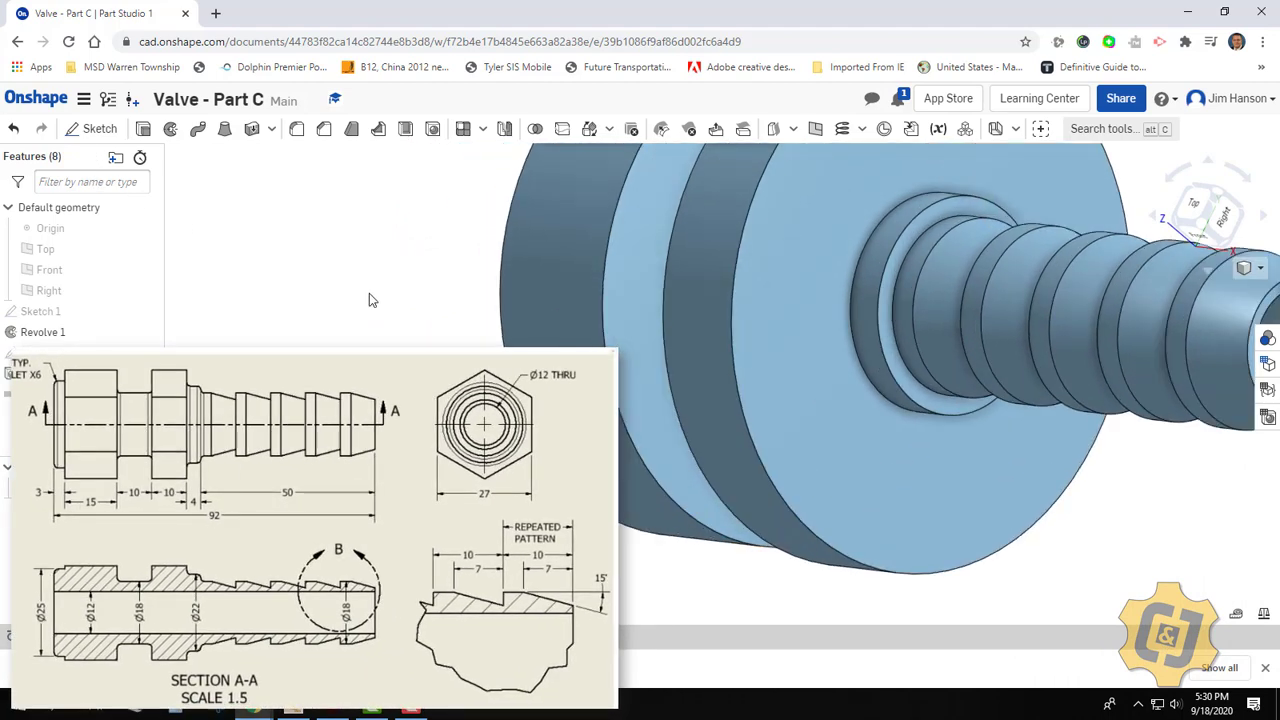
scroll(369, 293, "down", 3)
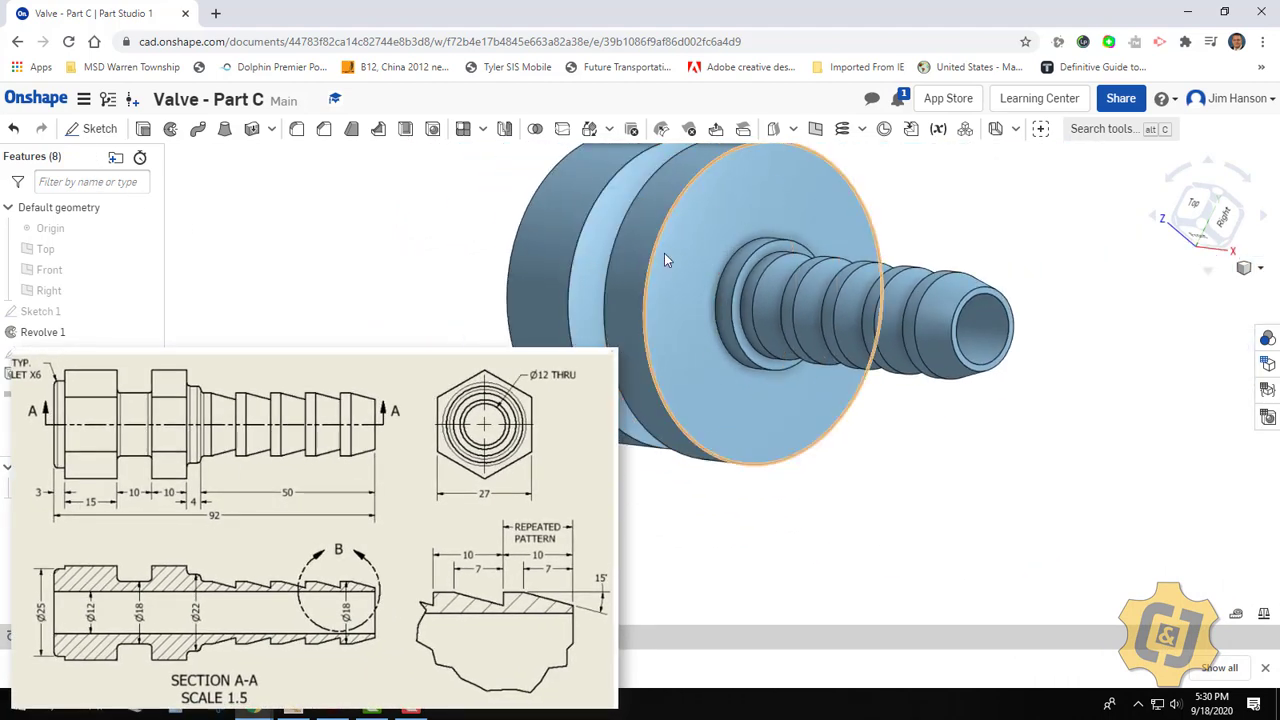
Sketch a six-sided inscribed polygon on the flange face, centred on the part's axis.
key("shift+s")
left_click(686, 266)
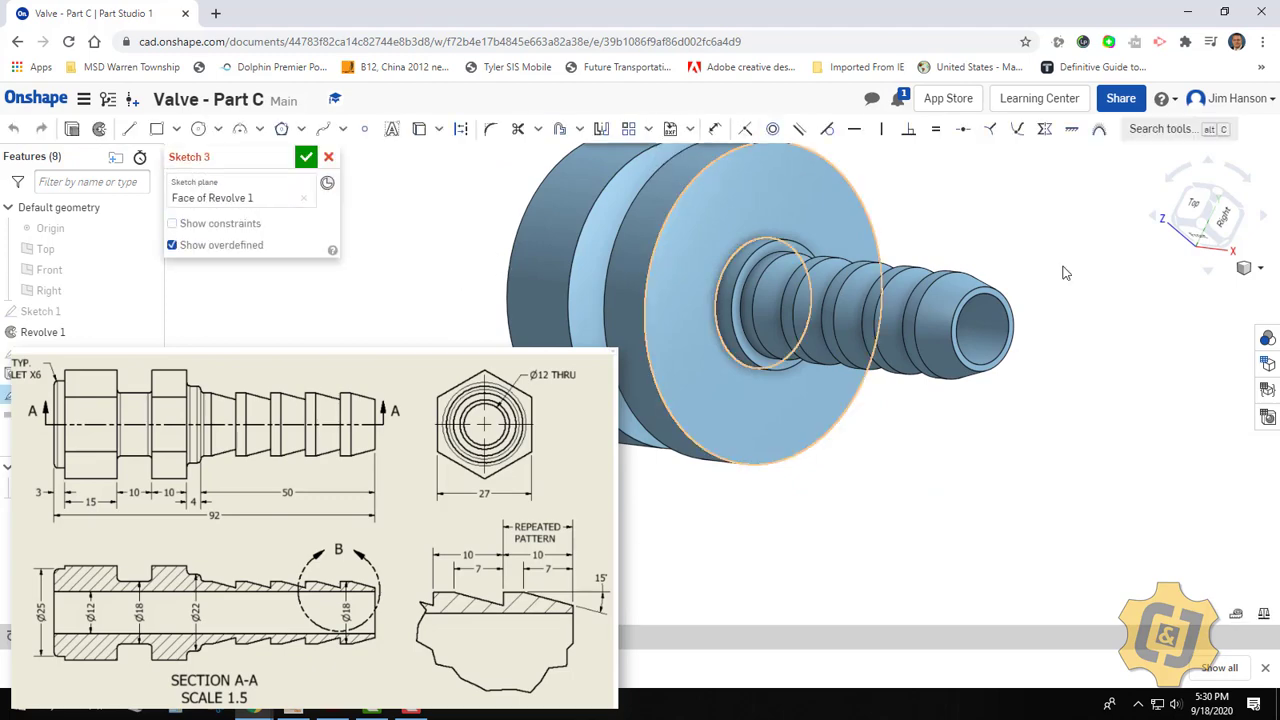
key("n")
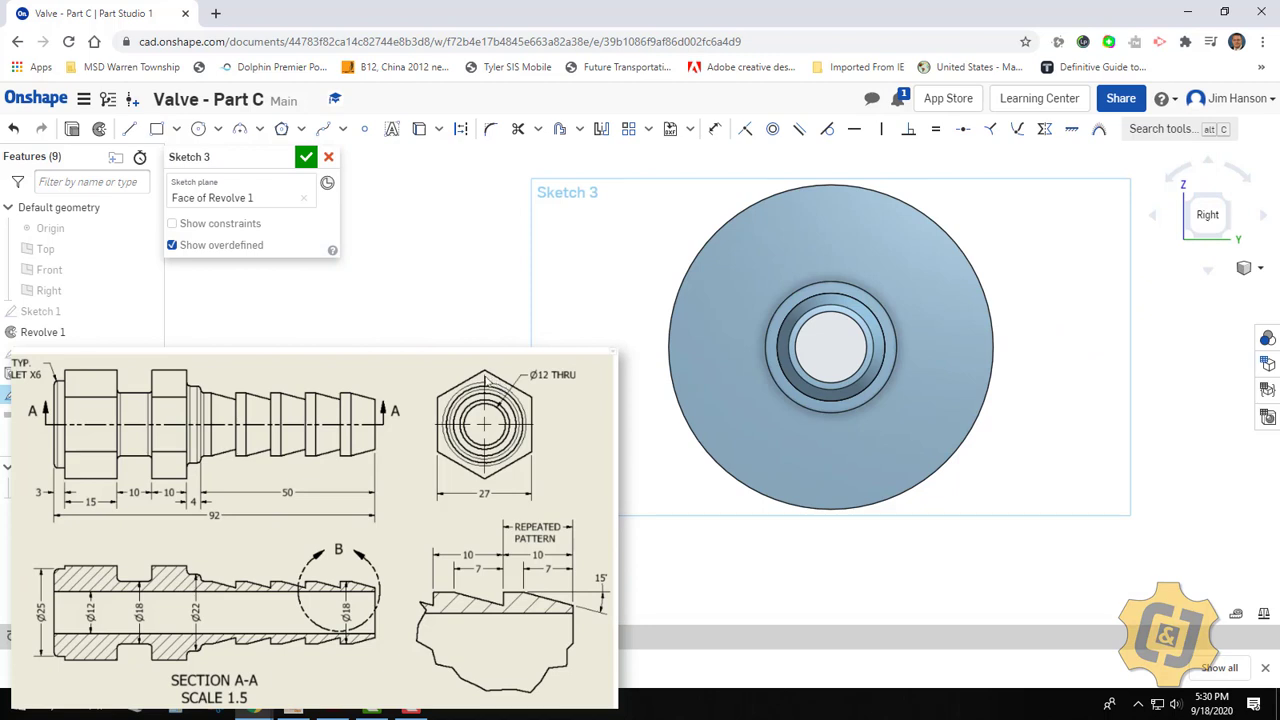
left_click(283, 131)
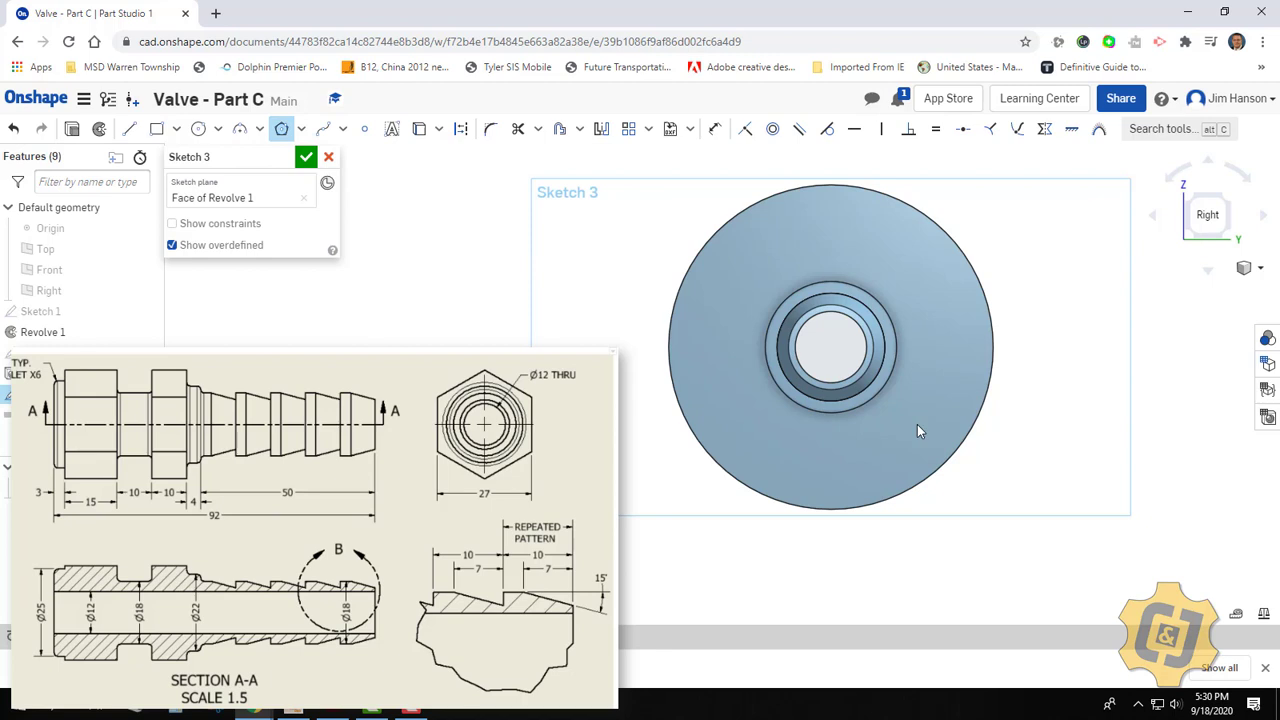
left_click(831, 348)
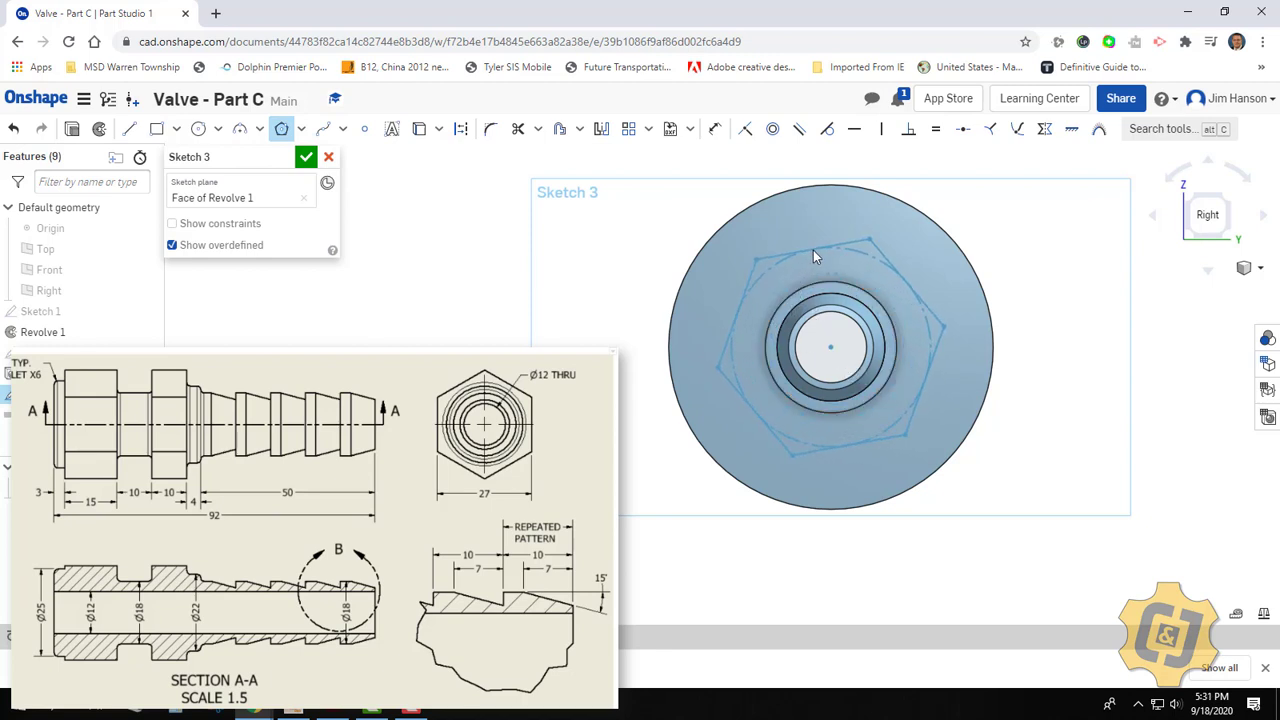
key("Down")
key("Down")
key("Down")
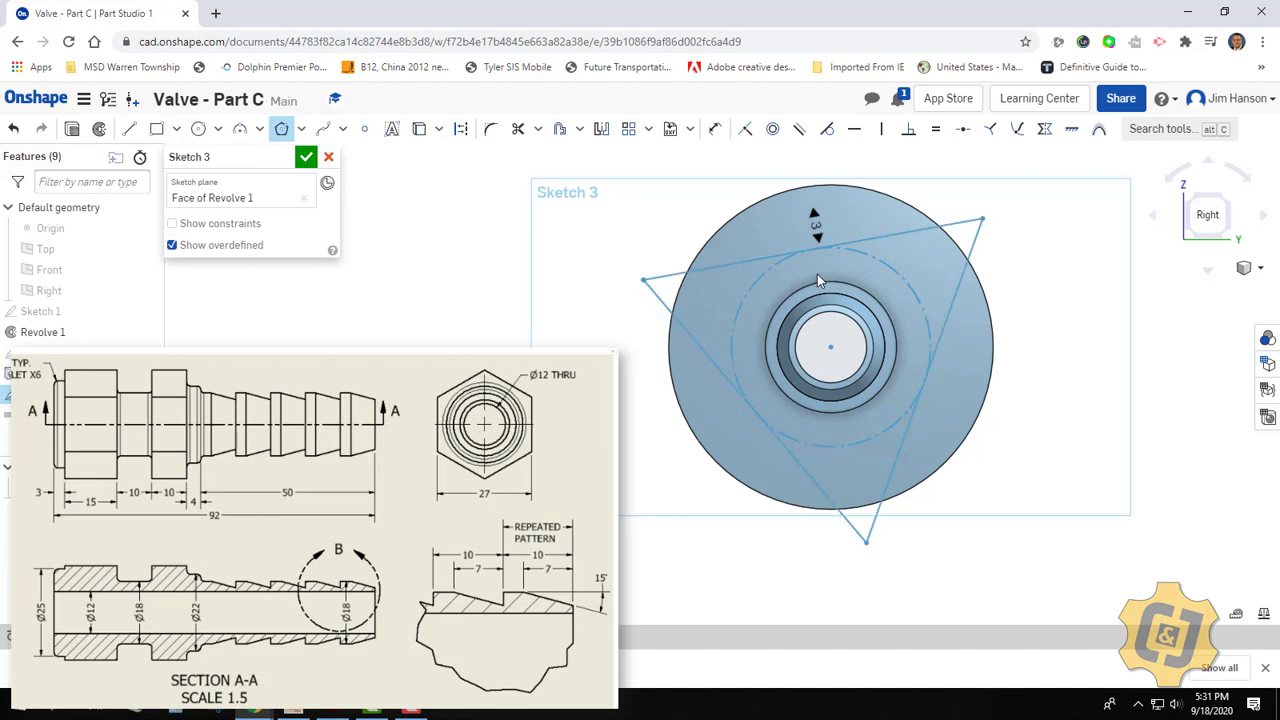
key("Up")
key("Up")
key("Up")
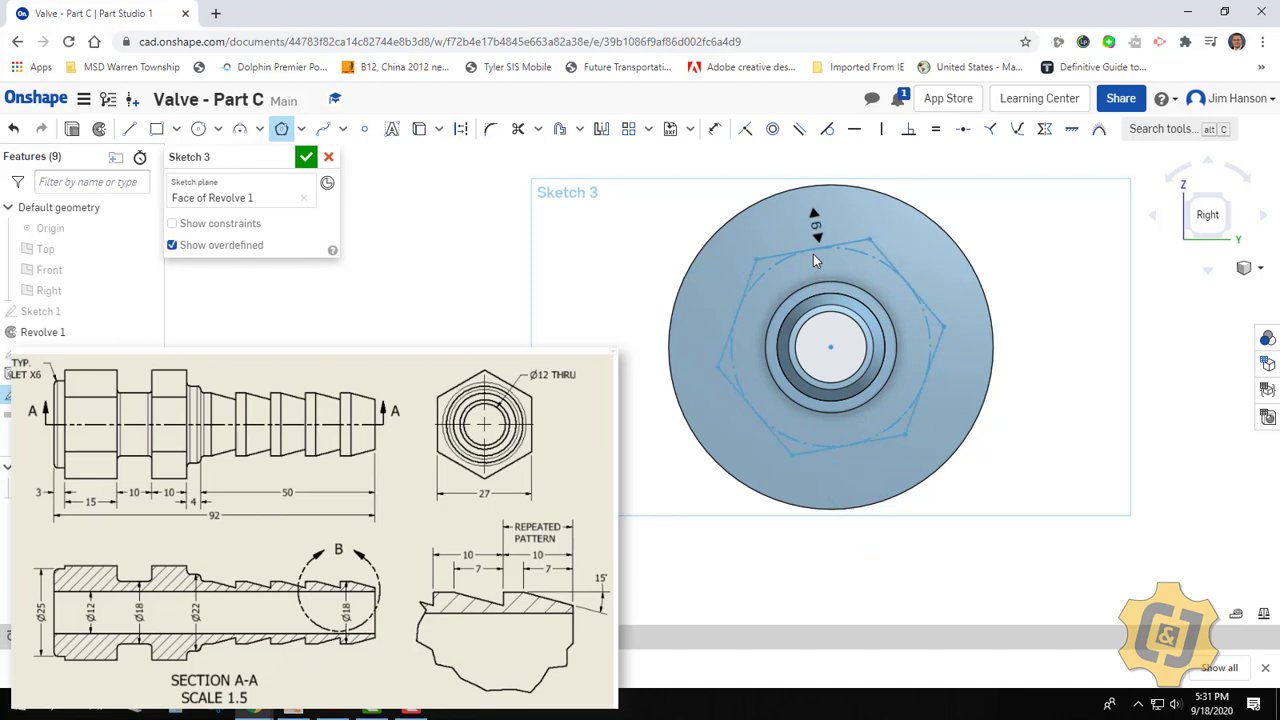
left_click(813, 256)
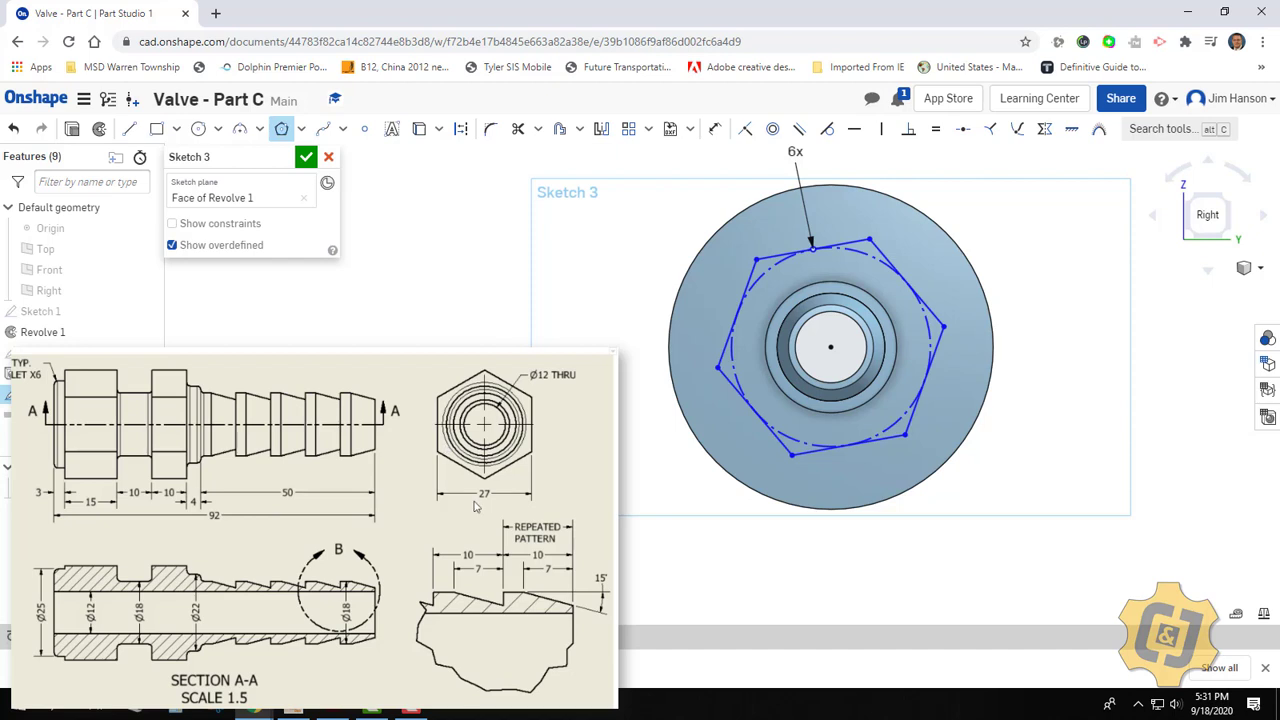
Dimension the hexagon to 27 mm across flats.
left_click(714, 129)
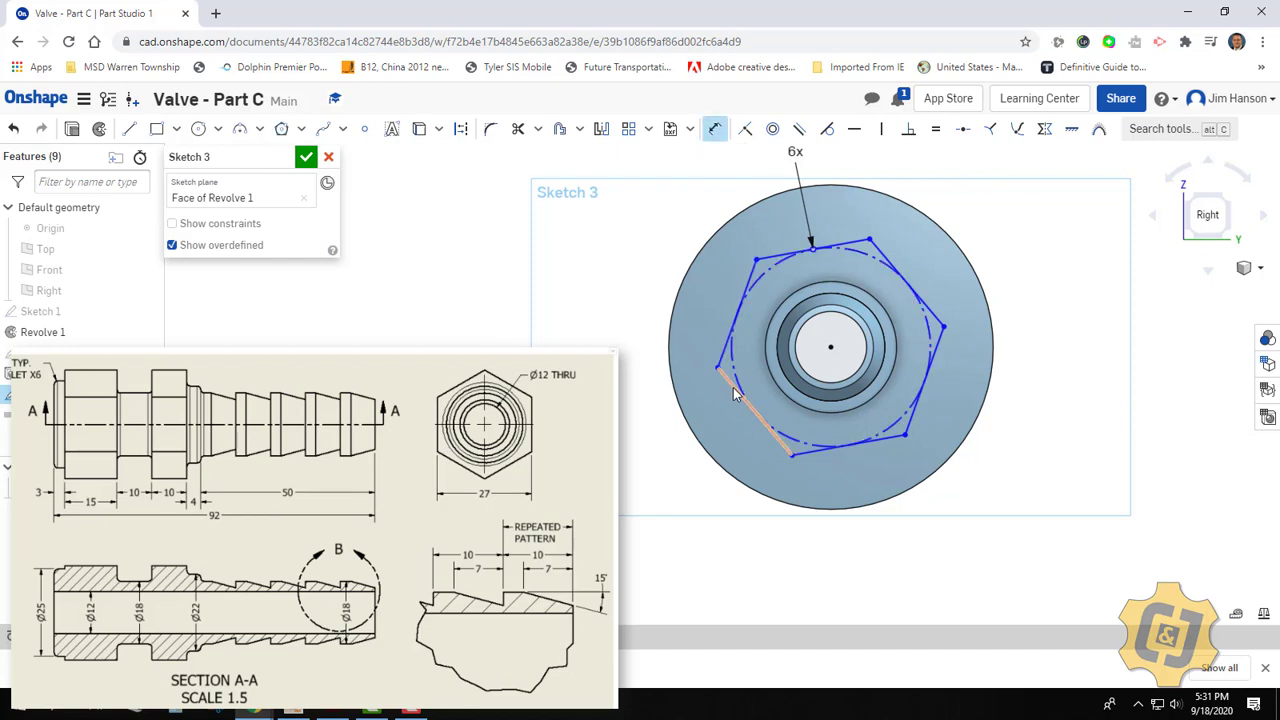
left_click(873, 241)
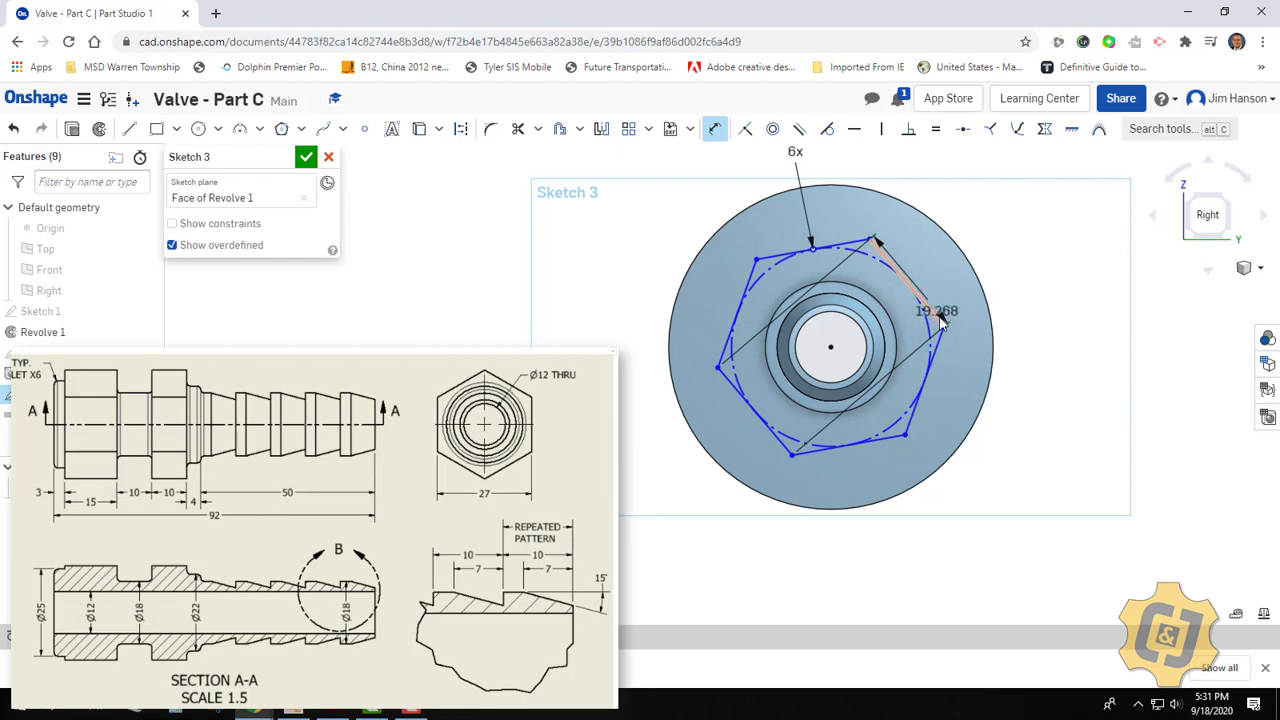
left_click(940, 320)
left_click(983, 468)
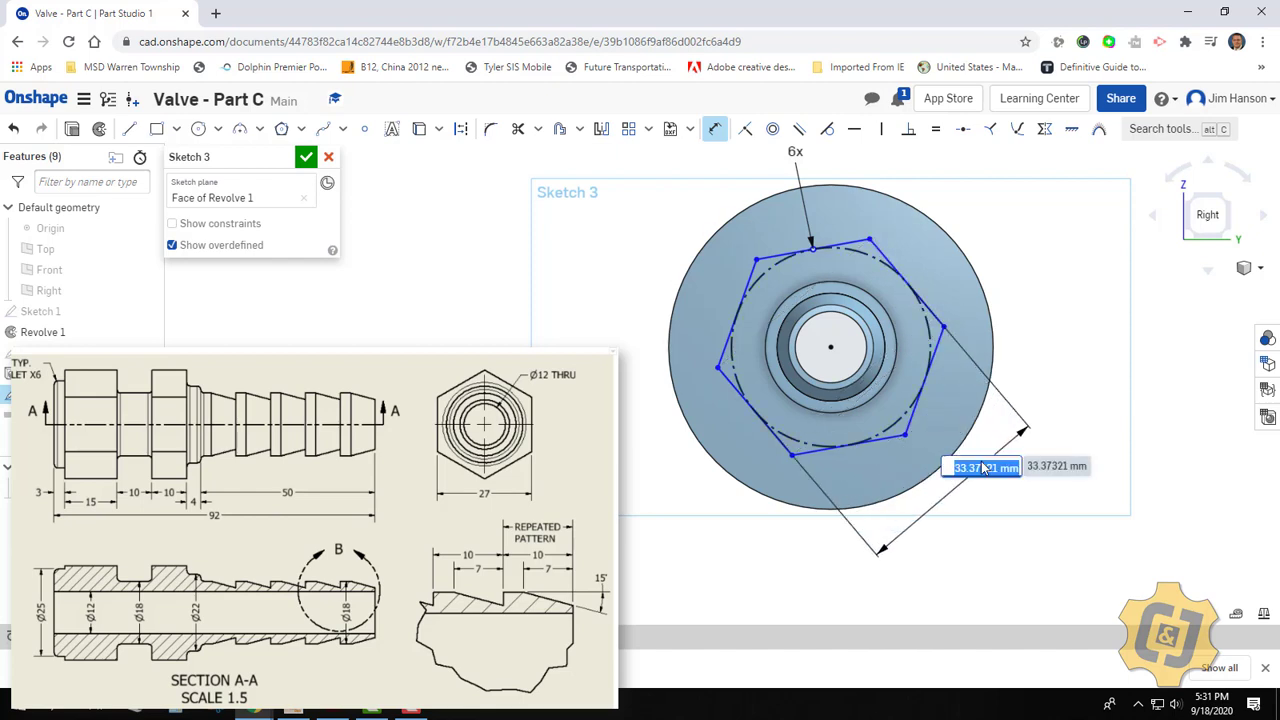
type("27")
key("Return")
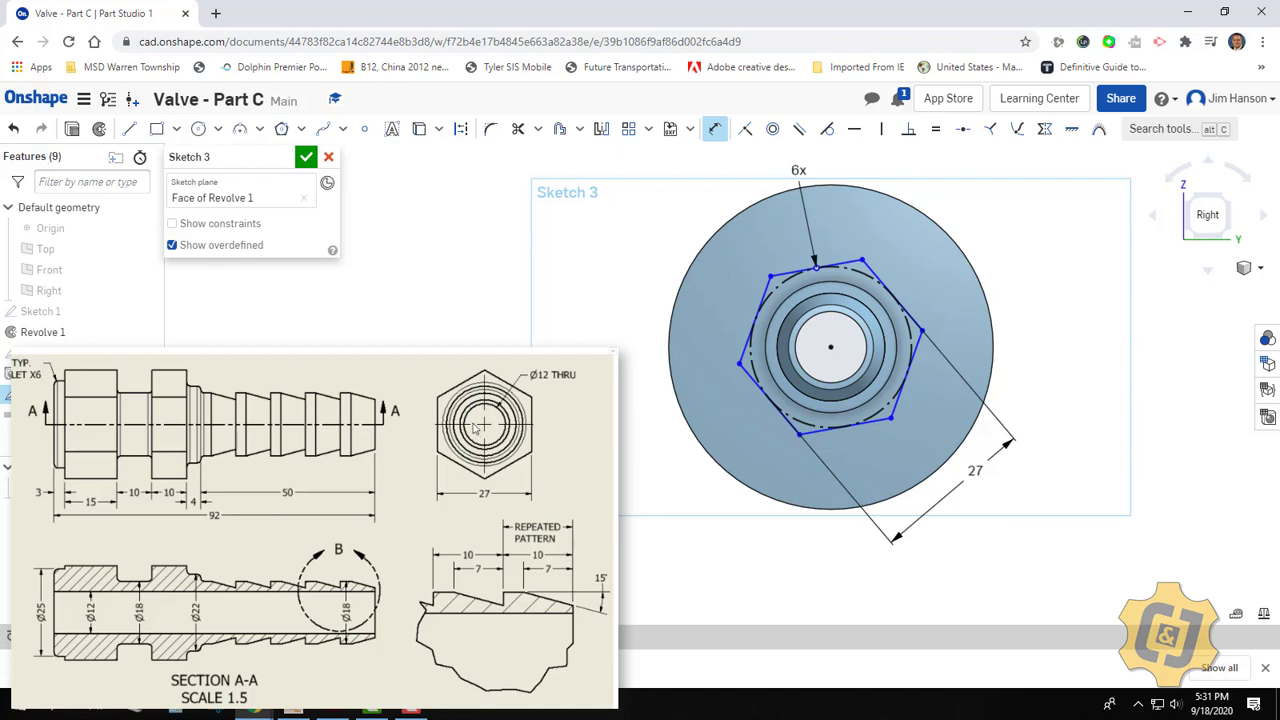
Constrain two hexagon corners vertical so the hexagon stands upright.
left_click(882, 133)
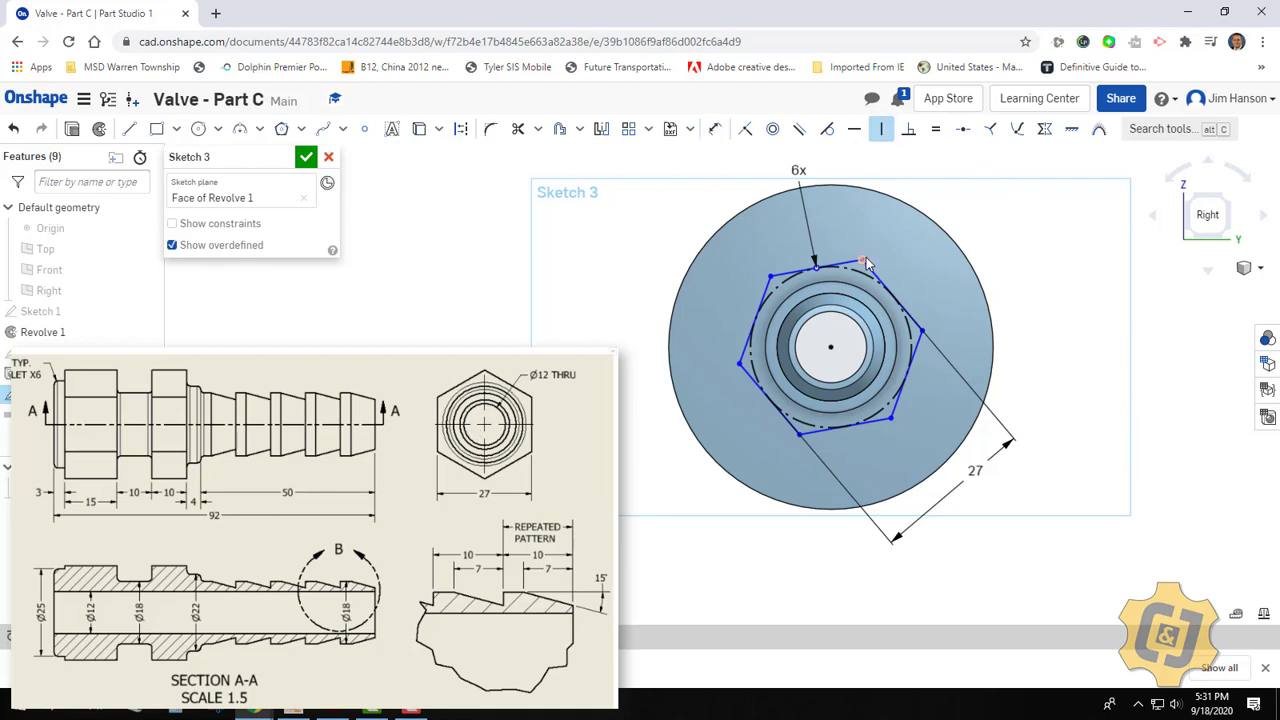
left_click(864, 260)
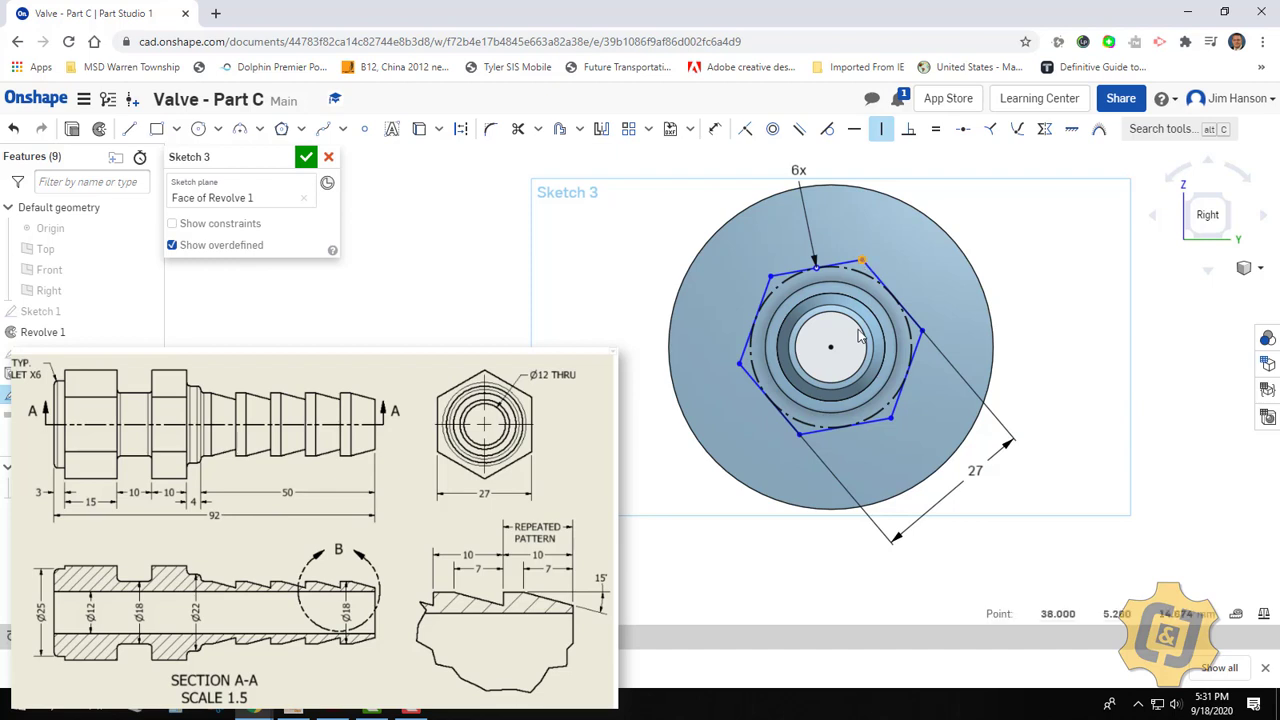
left_click(802, 437)
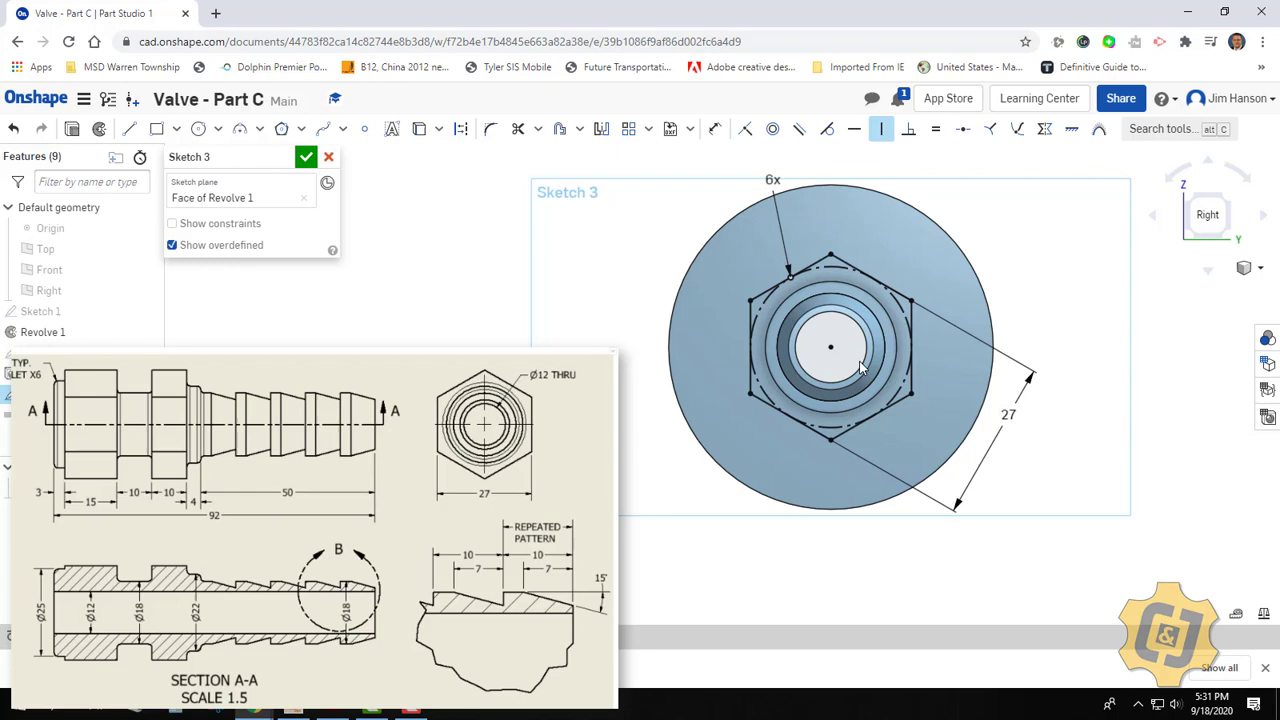
left_click(882, 133)
left_click(882, 133)
Draw a Ø57.861 circle centred on the origin, just outside the part's edge.
left_click(199, 131)
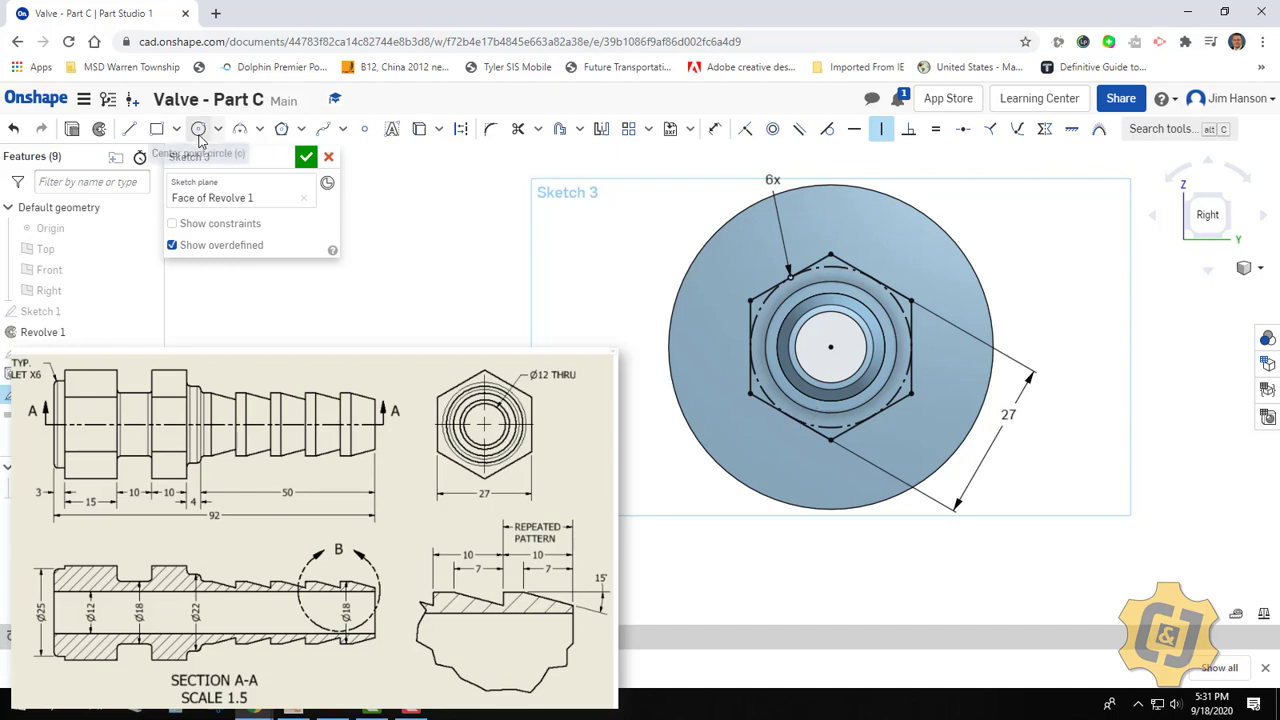
left_click(832, 349)
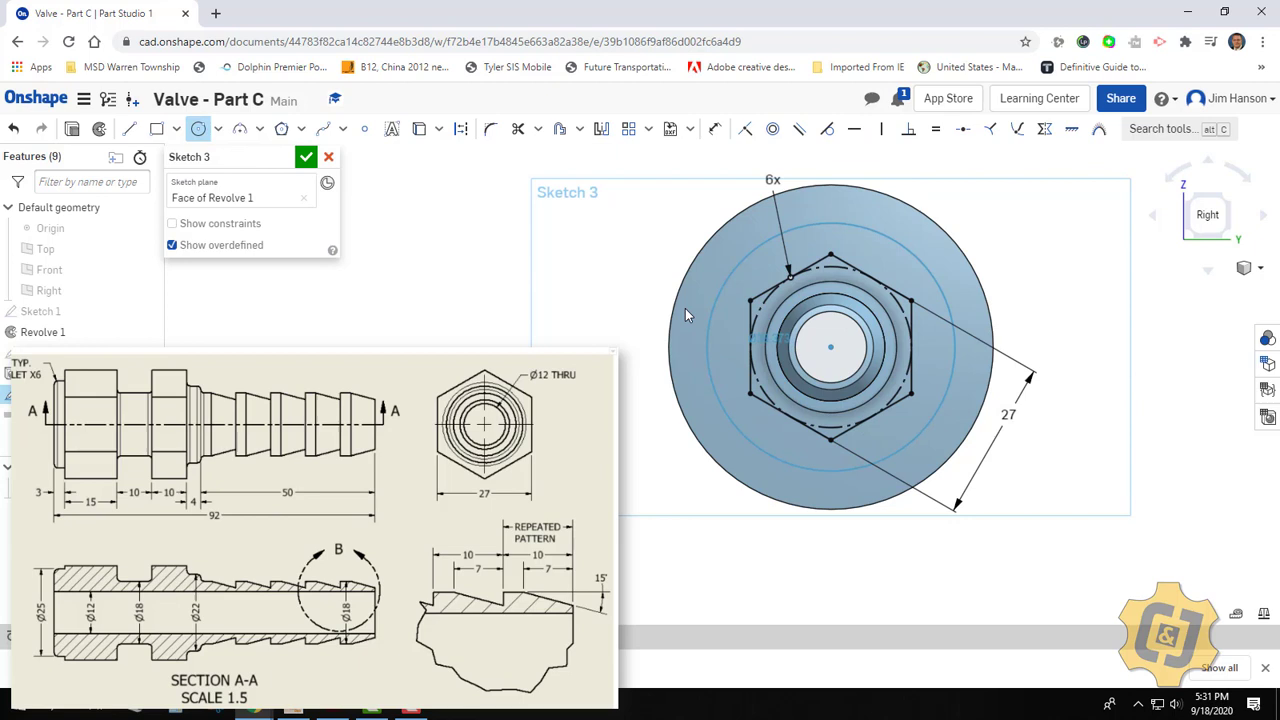
left_click(670, 298)
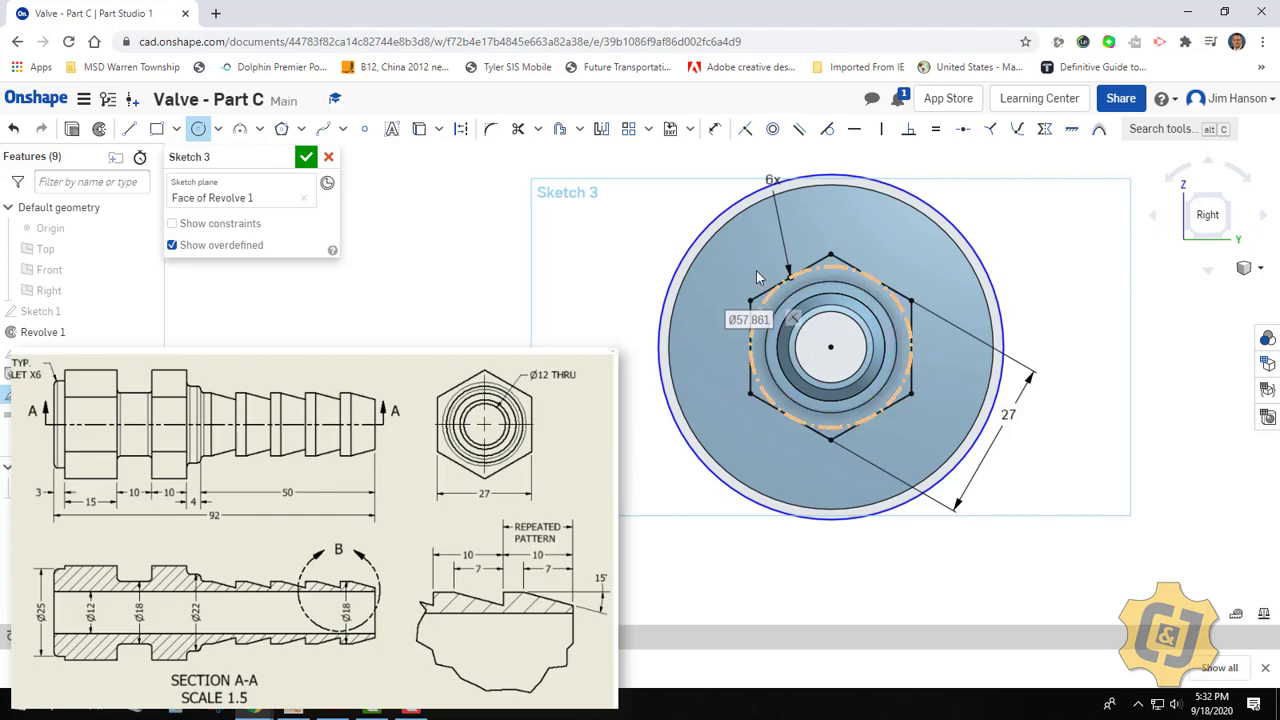
right_click_drag(762, 290, 812, 323)
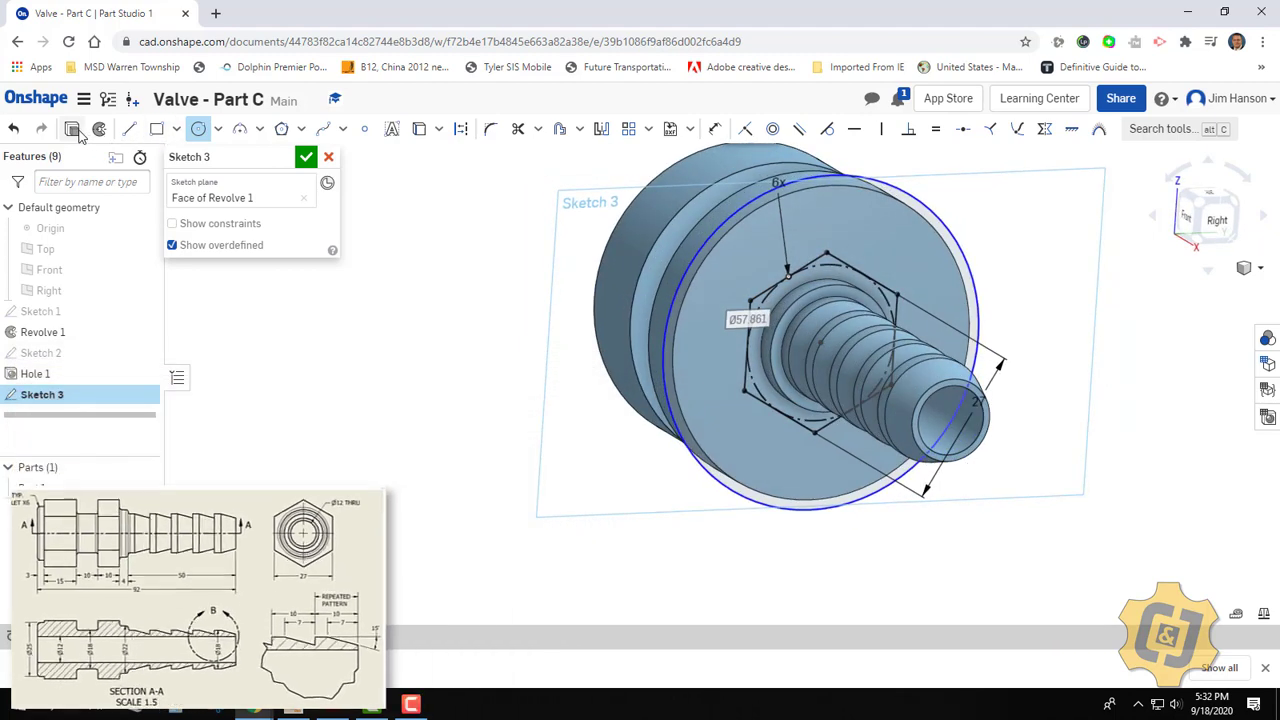
Extrude Sketch 3's outer ring as a through-all Remove cut, leaving hexagonal flange rings.
left_click(71, 129)
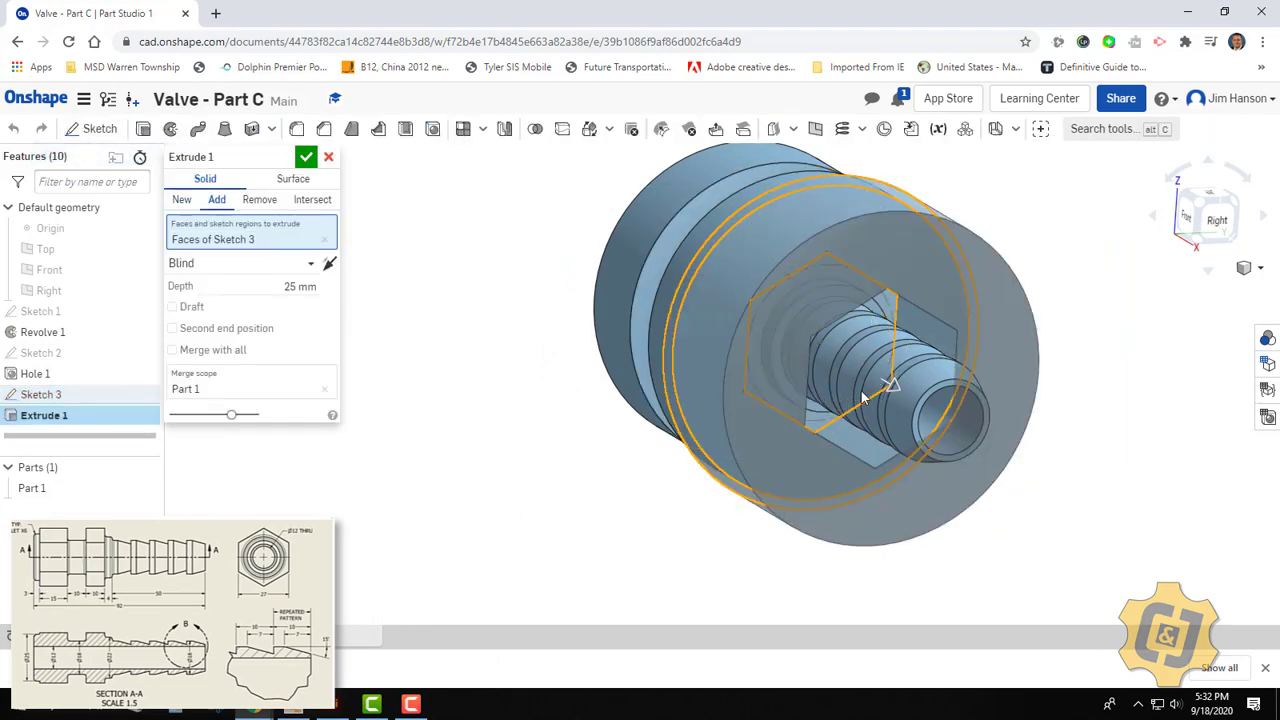
left_click(258, 200)
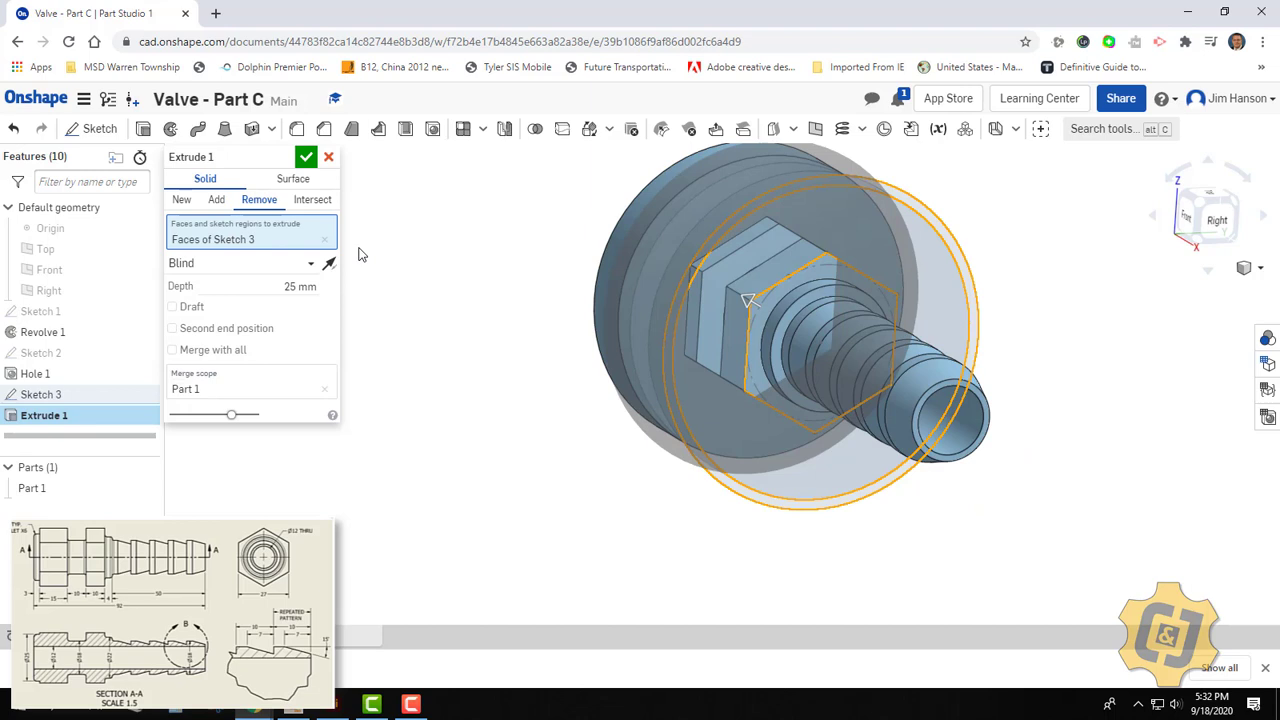
left_click(228, 268)
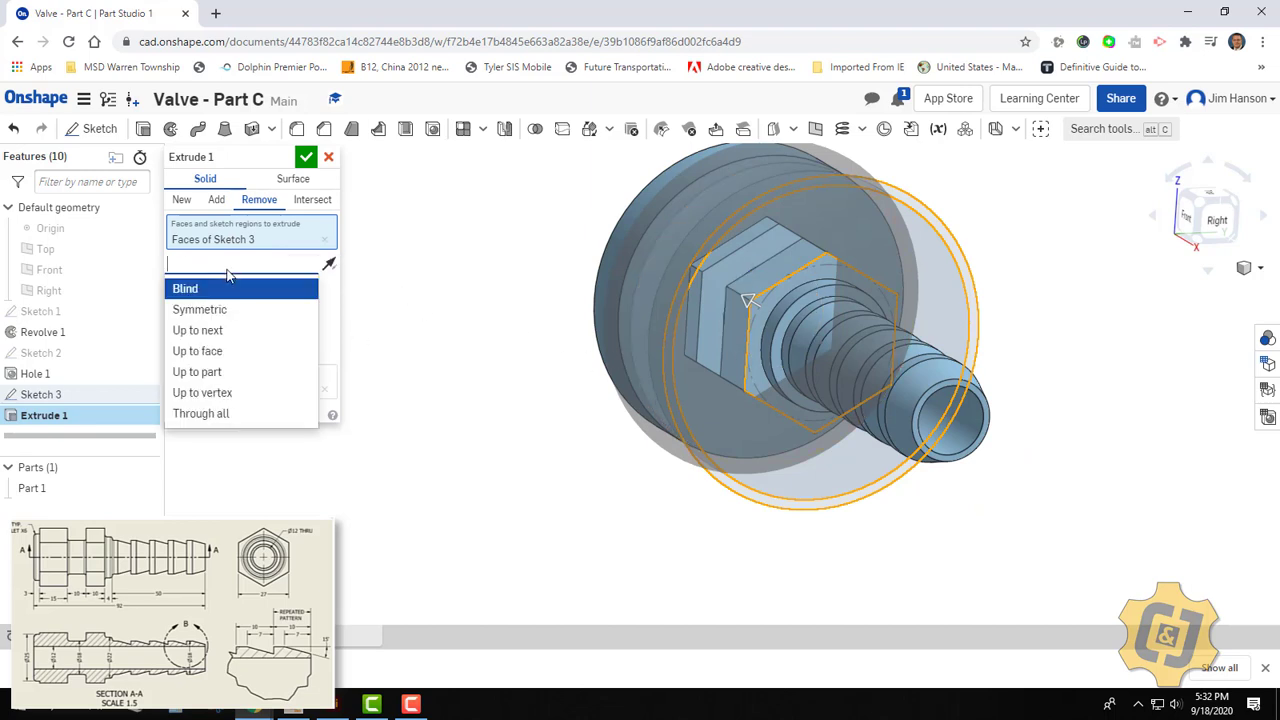
left_click(211, 413)
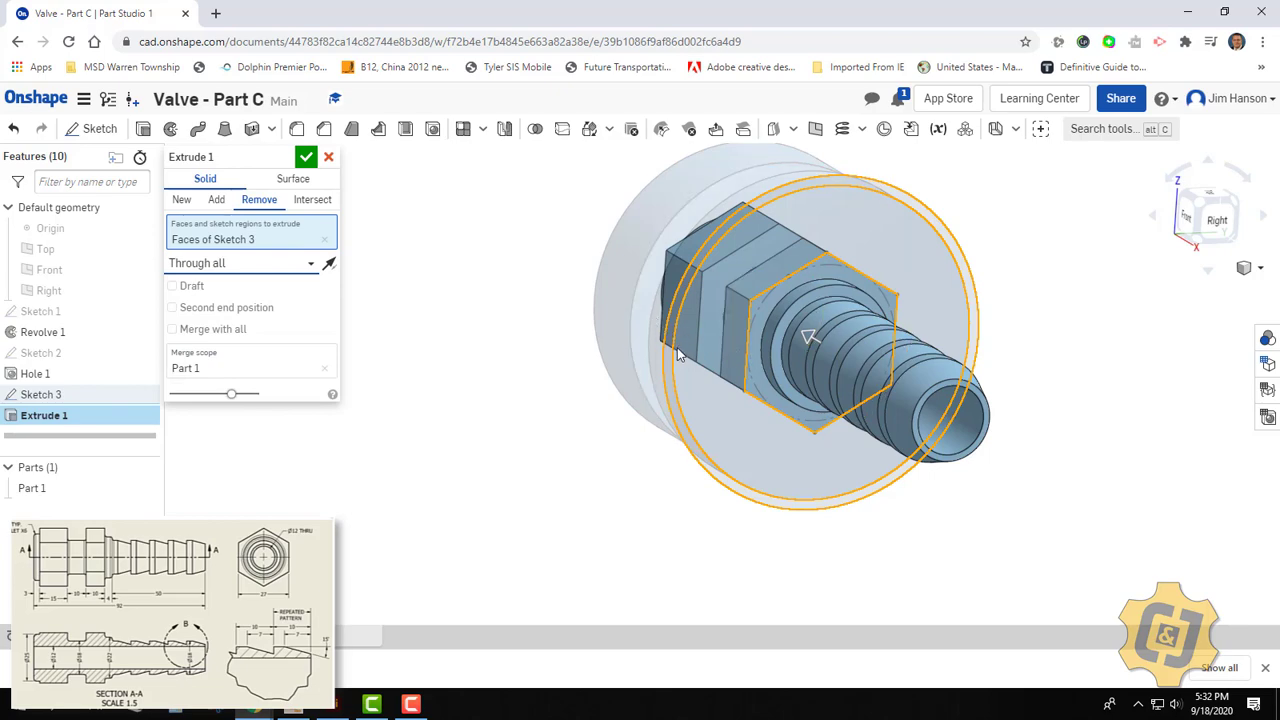
mouse_move(678, 355)
right_mouse_down()
mouse_move(747, 356)
mouse_move(785, 377)
mouse_move(962, 368)
mouse_move(851, 345)
mouse_move(833, 330)
mouse_move(840, 317)
mouse_move(770, 323)
mouse_move(818, 350)
mouse_move(856, 338)
mouse_move(893, 369)
right_mouse_up()
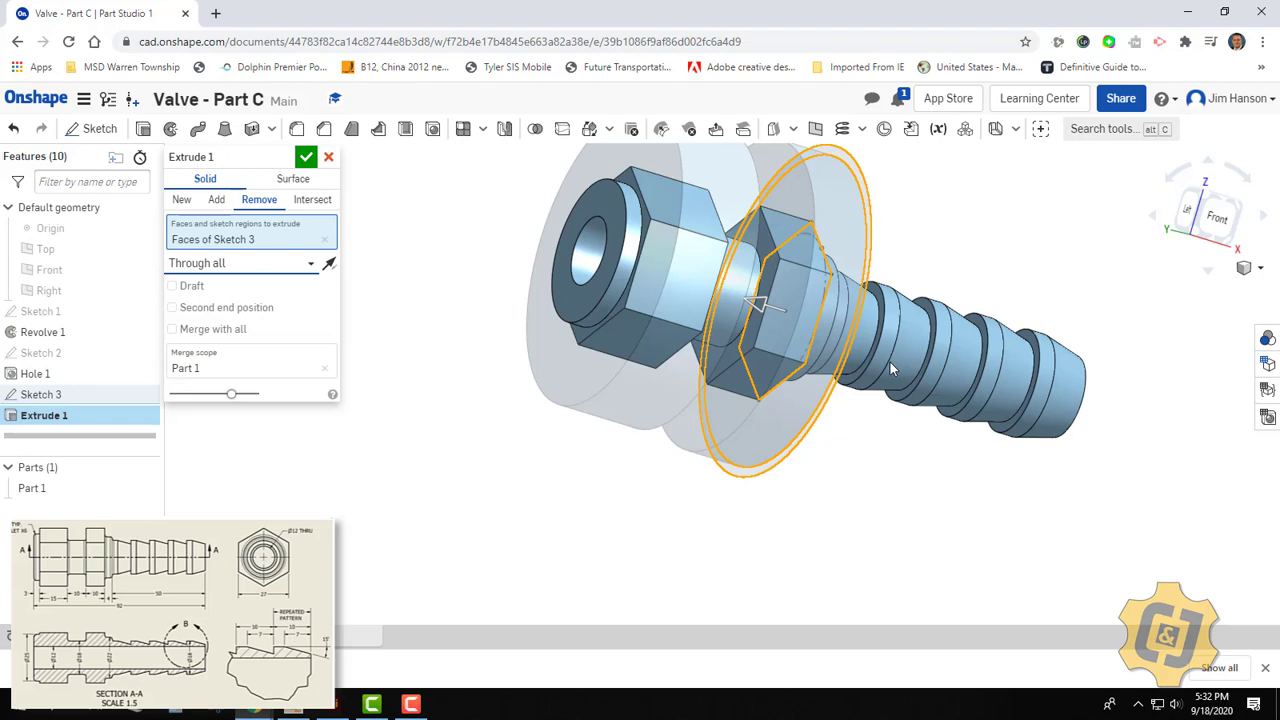
left_click(306, 158)
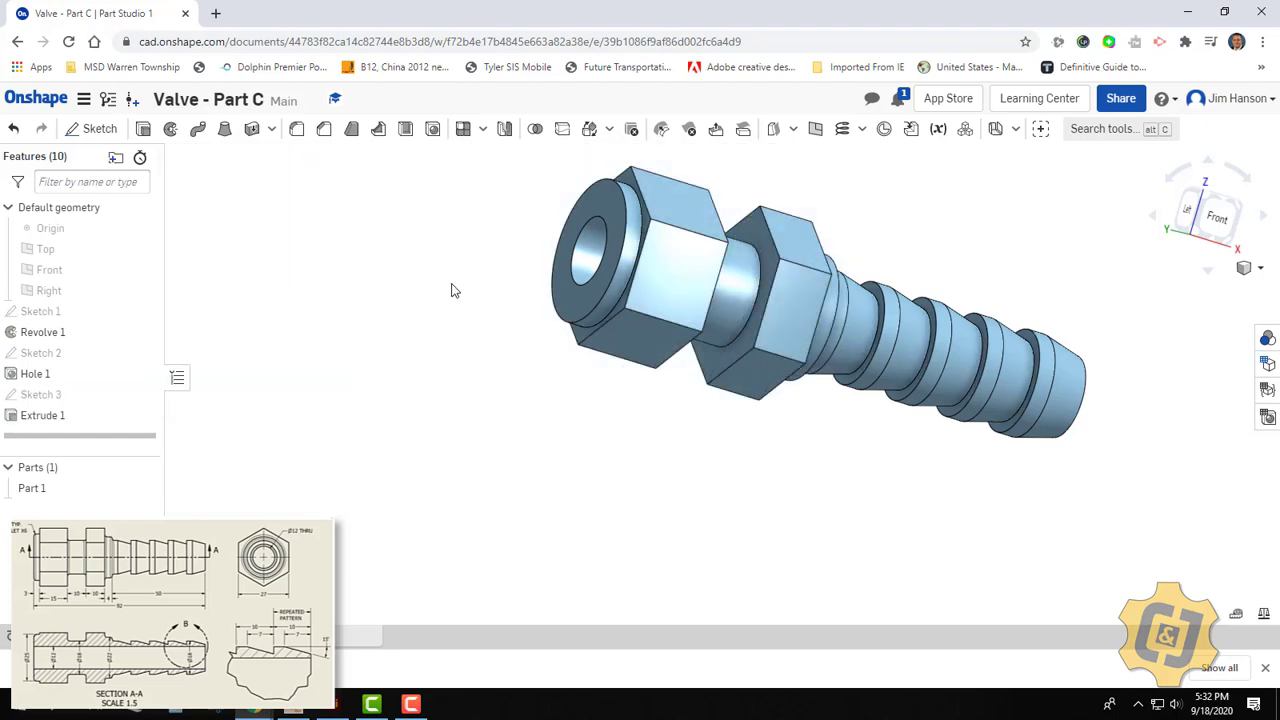
mouse_move(451, 290)
right_mouse_down()
mouse_move(420, 278)
mouse_move(455, 305)
right_mouse_up()
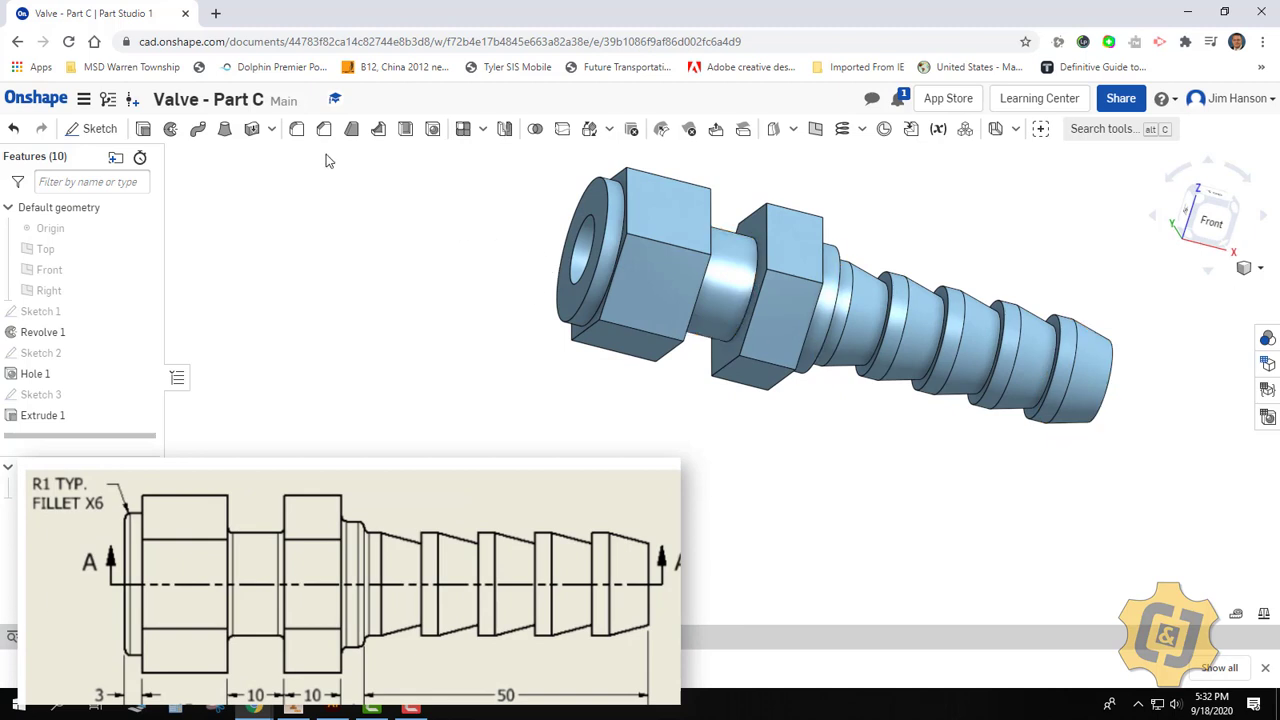
Start a 1 mm fillet on the front ring's outer edge.
left_click(297, 130)
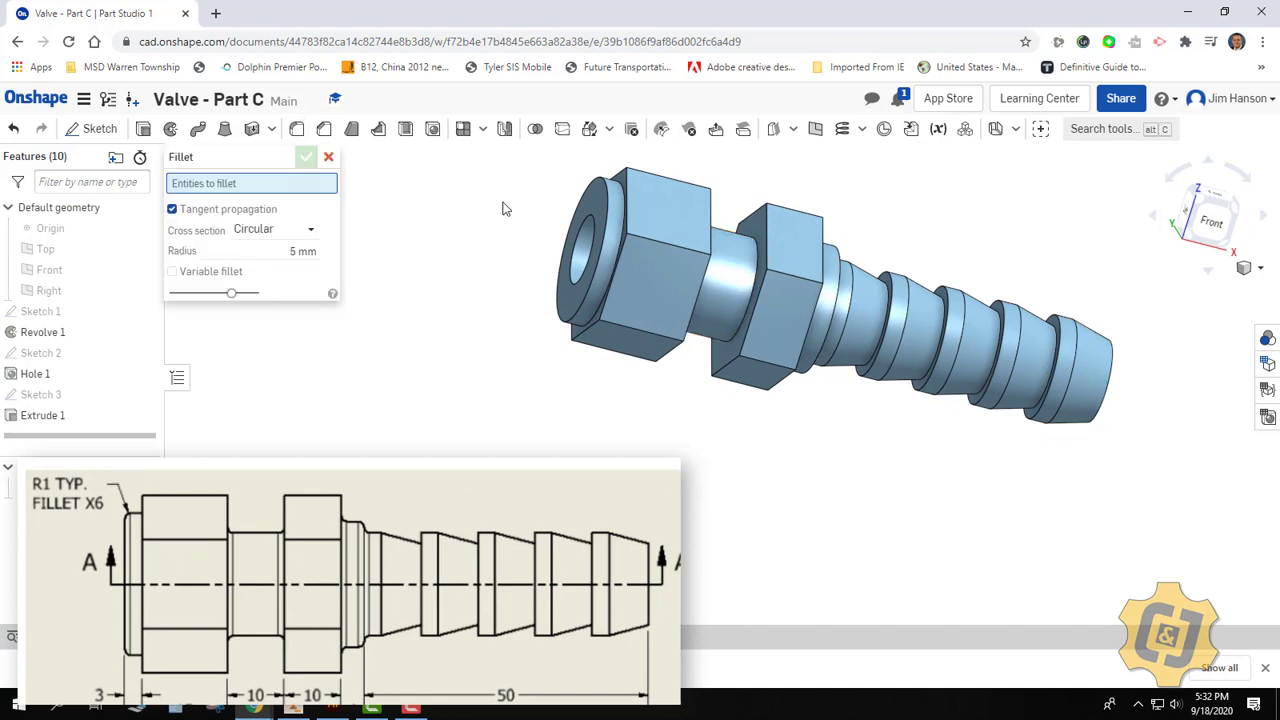
left_click(603, 197)
scroll(611, 224, "up", 2)
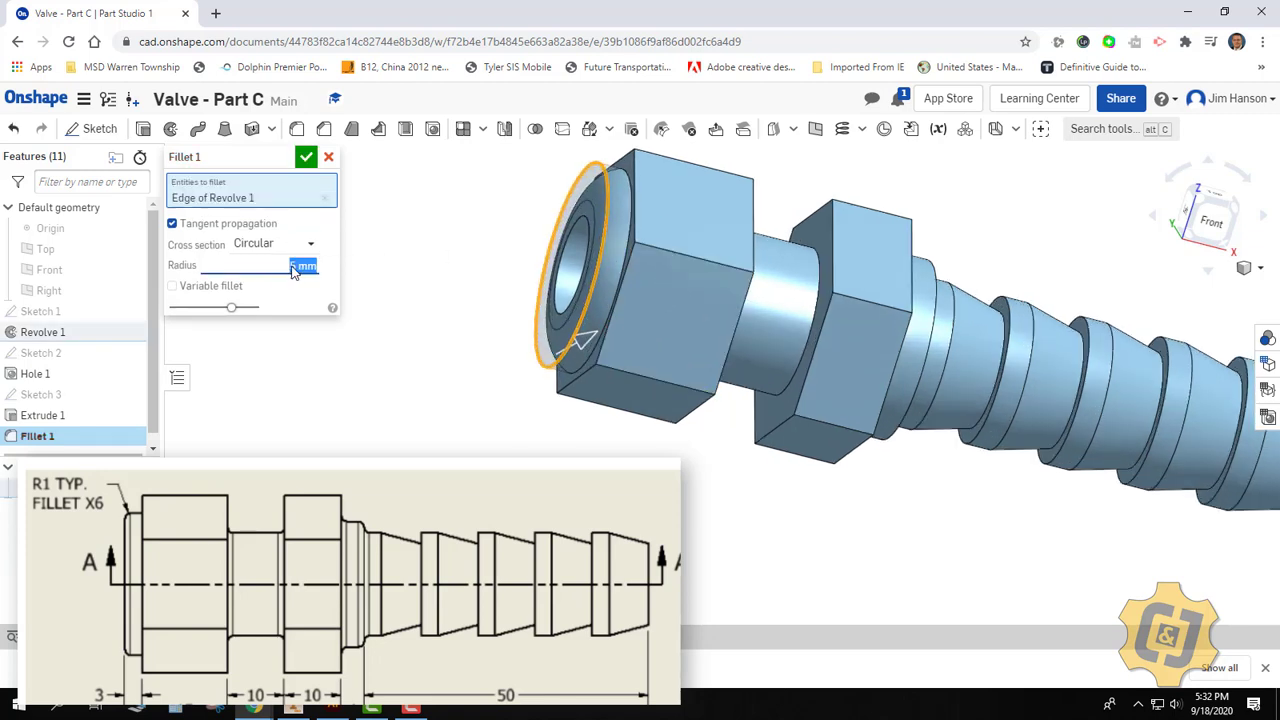
key("Return")
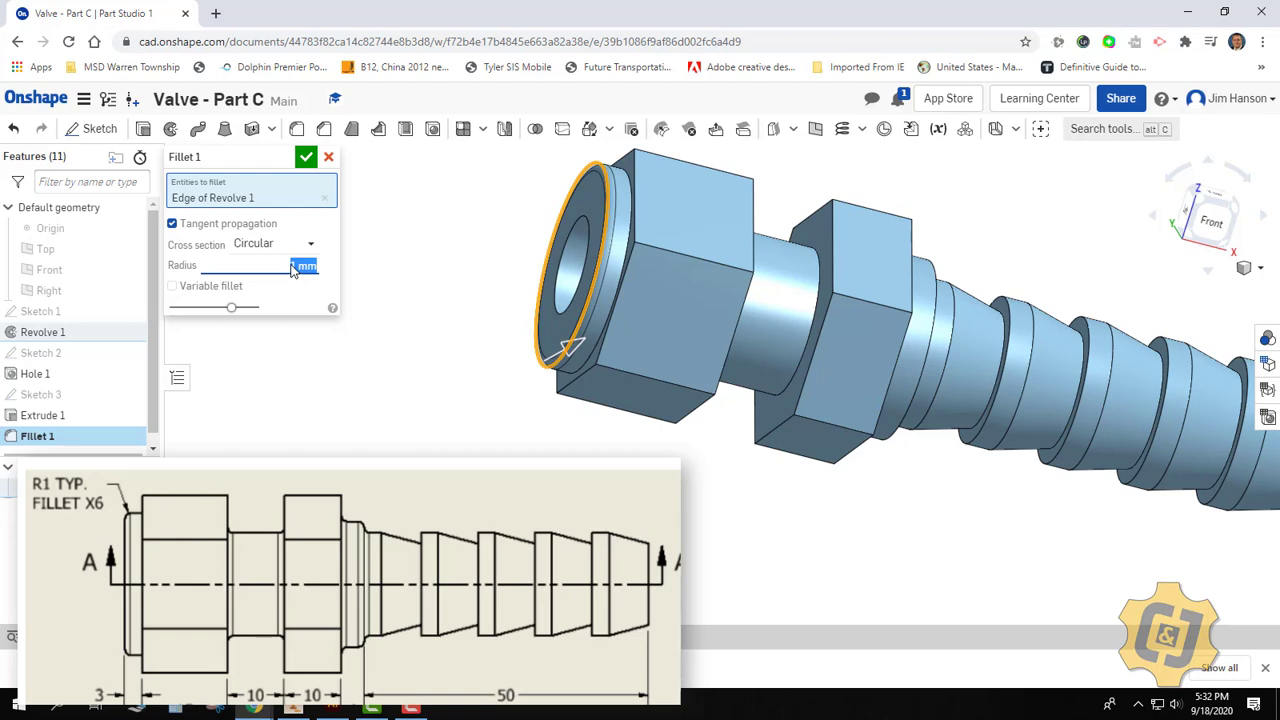
right_click_drag(453, 310, 641, 354)
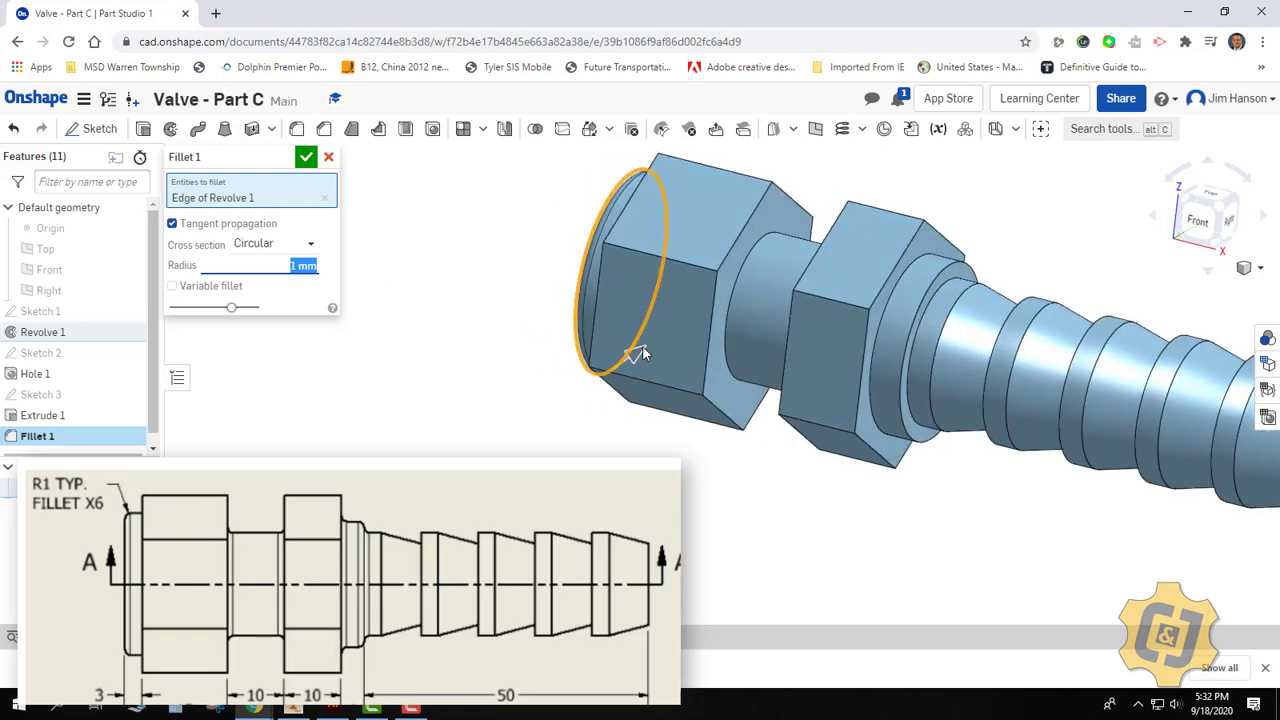
Add further ring edges to the 1 mm fillet and check the chosen edges.
left_click(723, 331)
right_click_drag(723, 331, 900, 366)
left_click(810, 364)
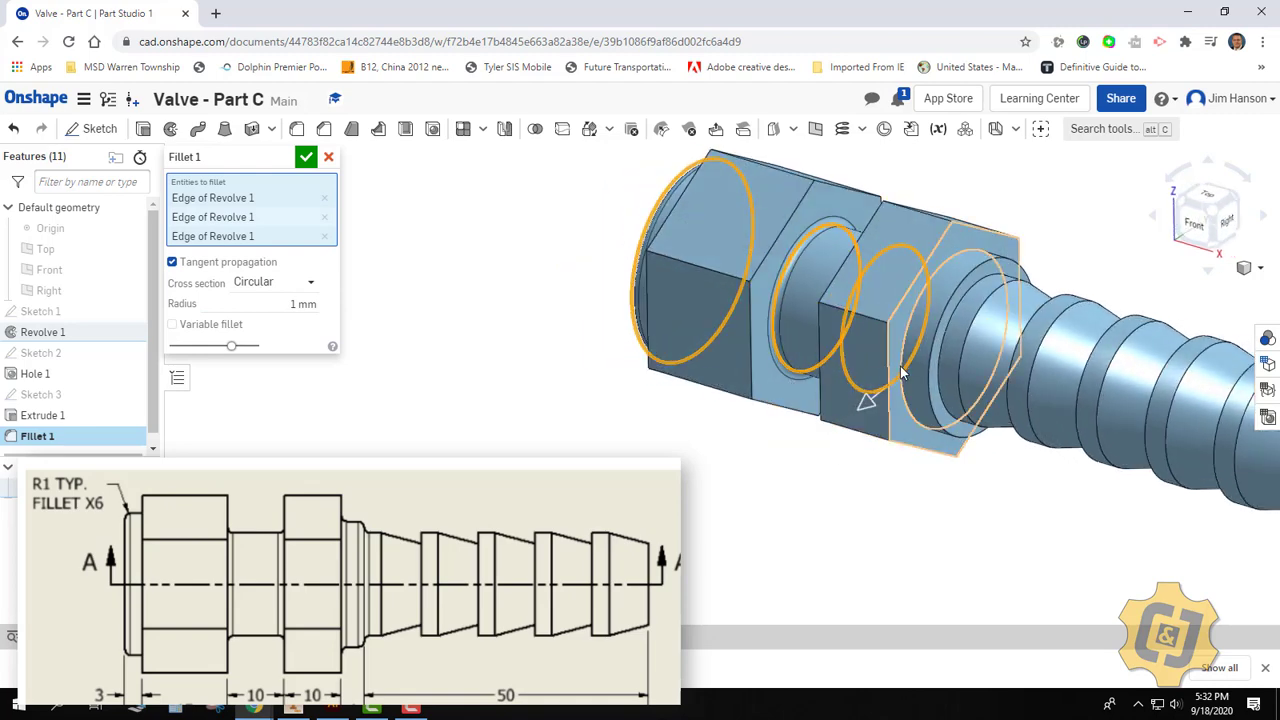
left_click(893, 412)
right_click_drag(893, 412, 945, 428)
scroll(942, 426, "up", 5)
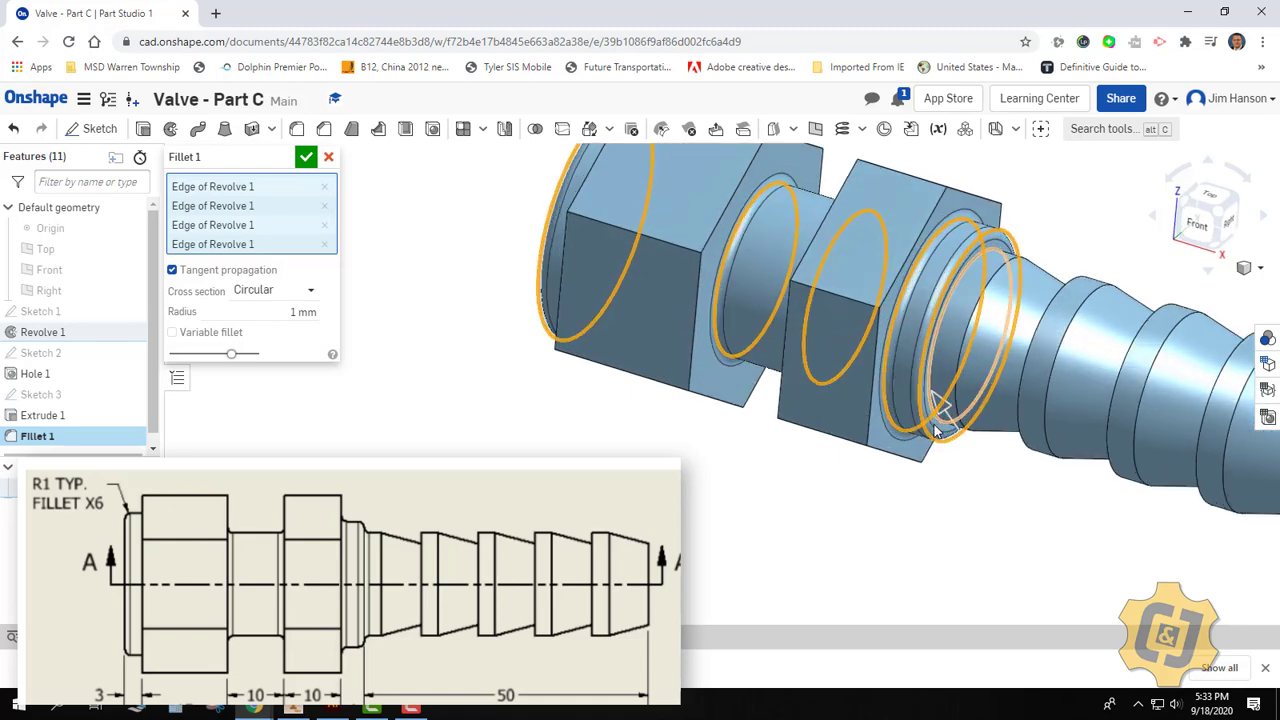
left_click(947, 420)
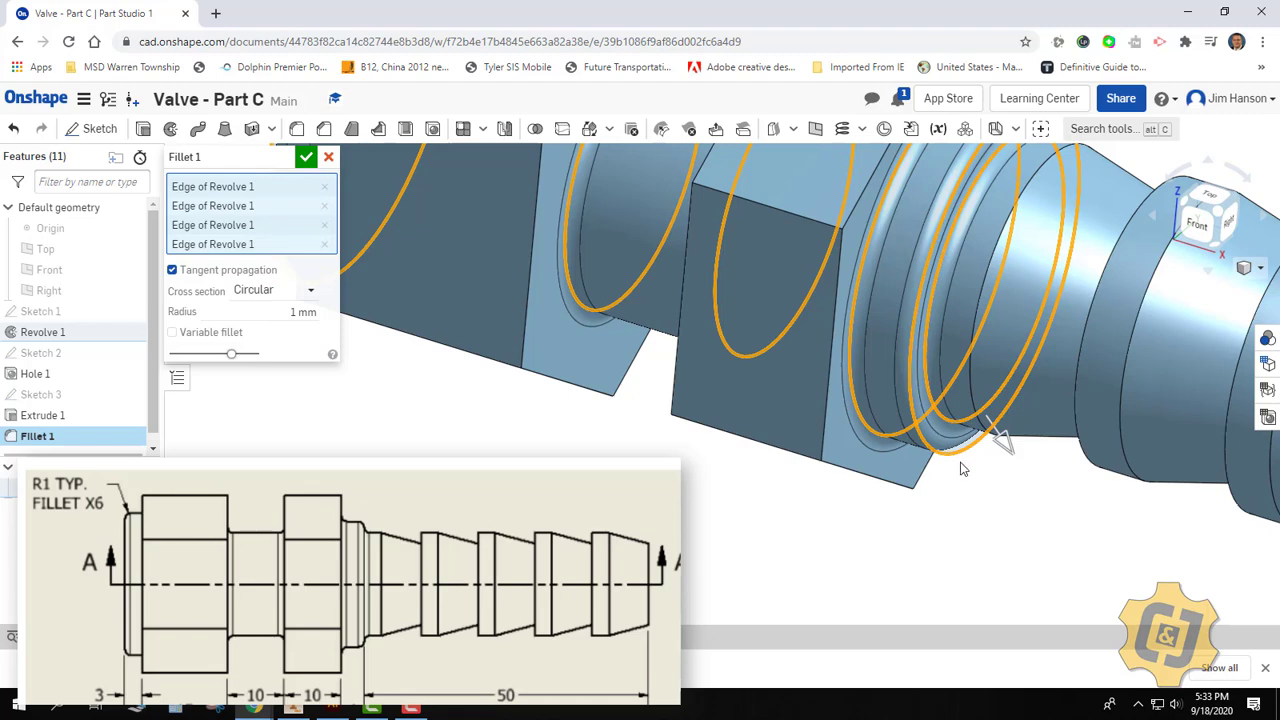
key("Up")
key("Up")
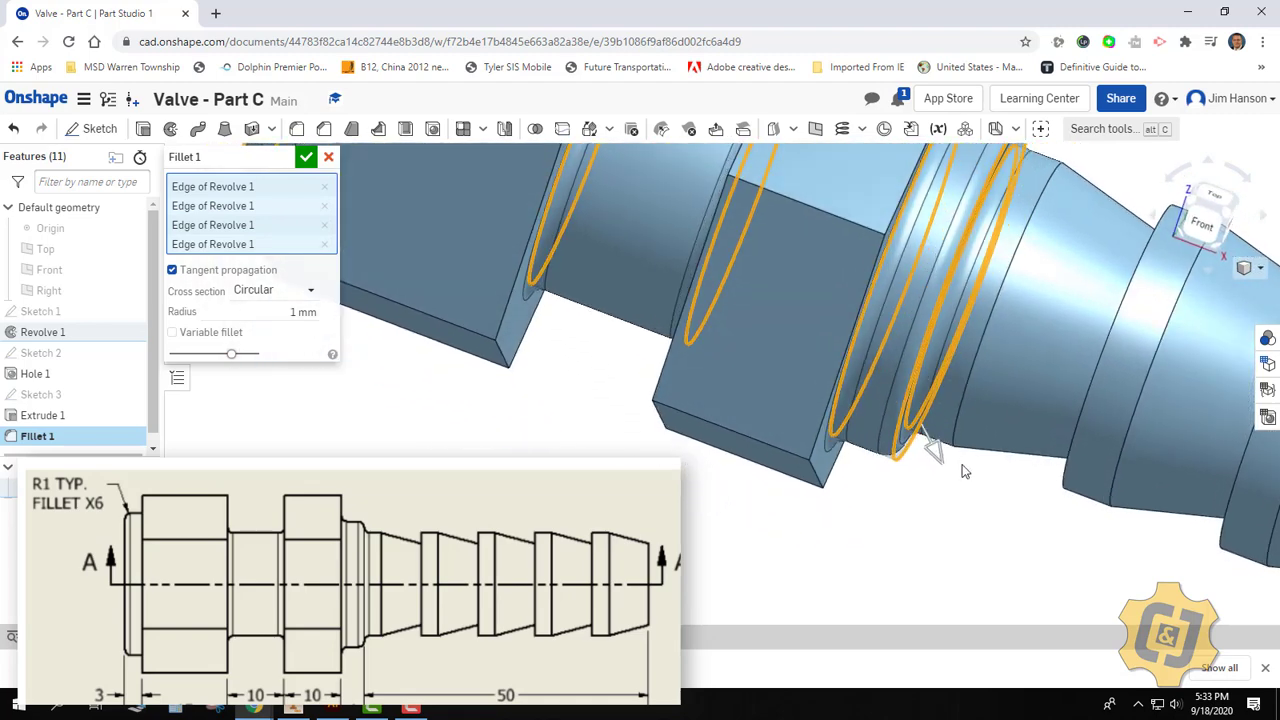
key("Up")
scroll(949, 454, "down", 5)
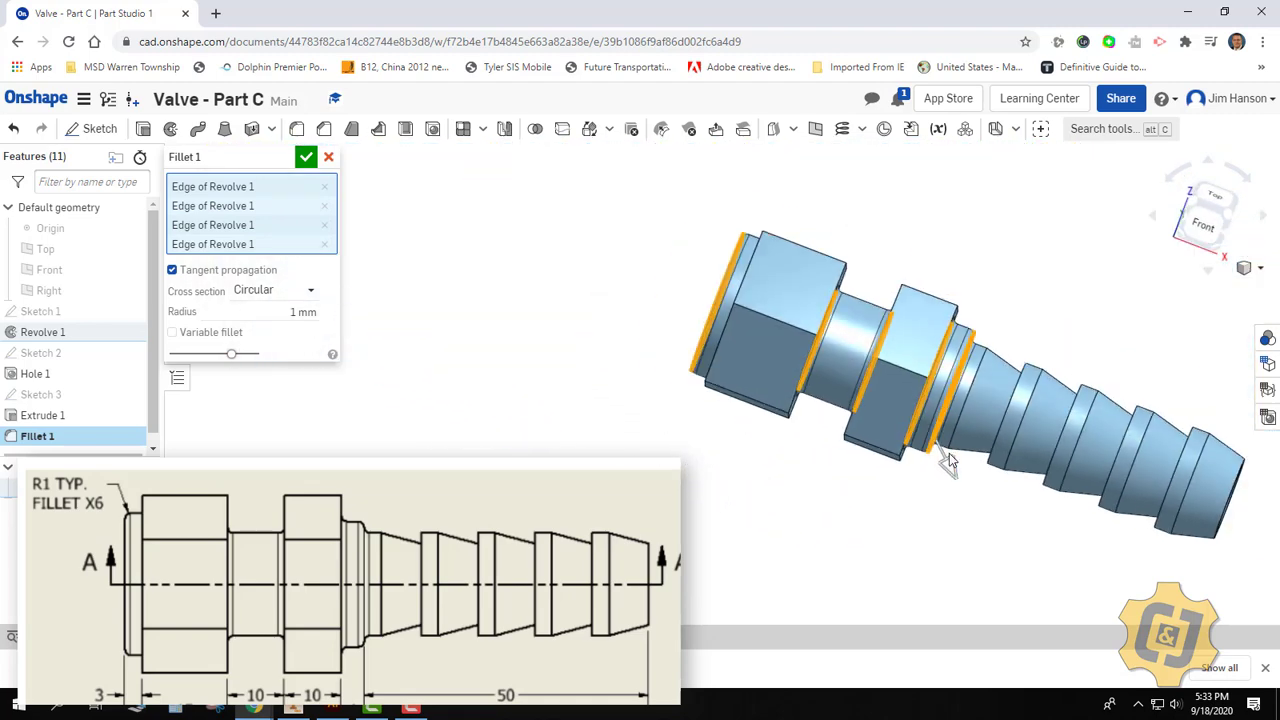
left_click(305, 157)
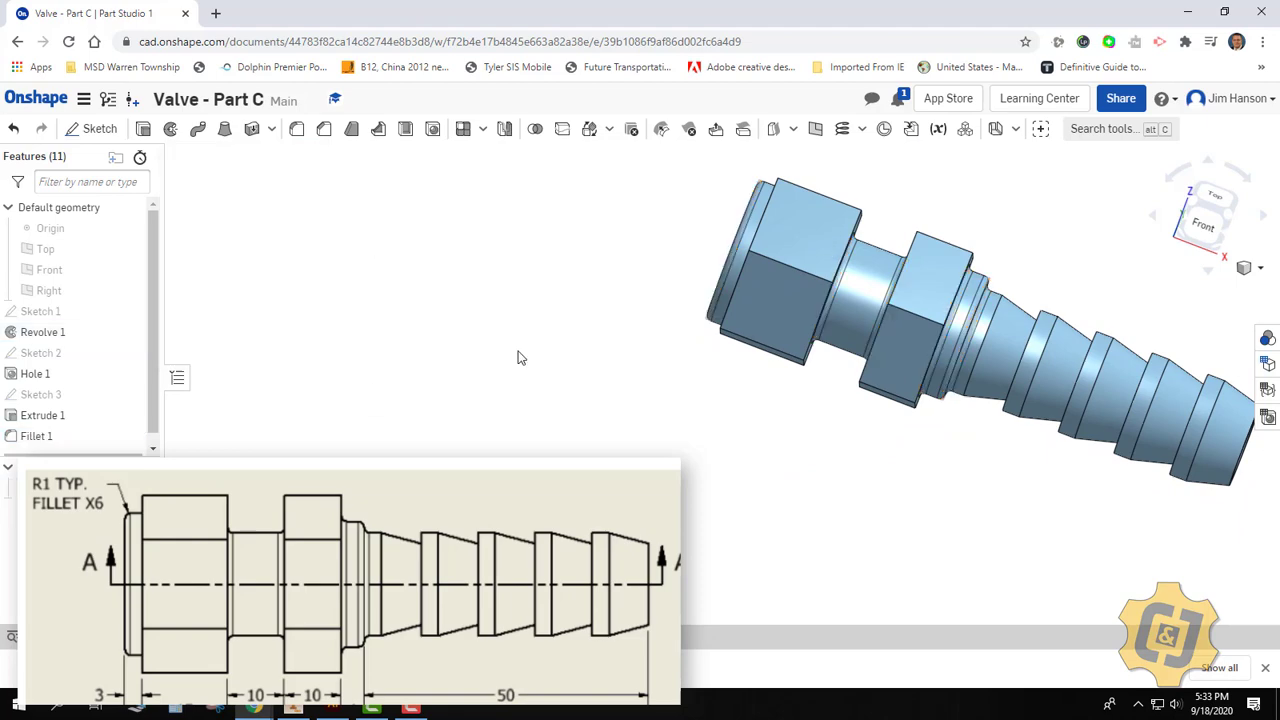
key("Left")
key("Left")
key("Left")
key("Left")
right_click_drag(489, 373, 250, 372)
key("shift+7")
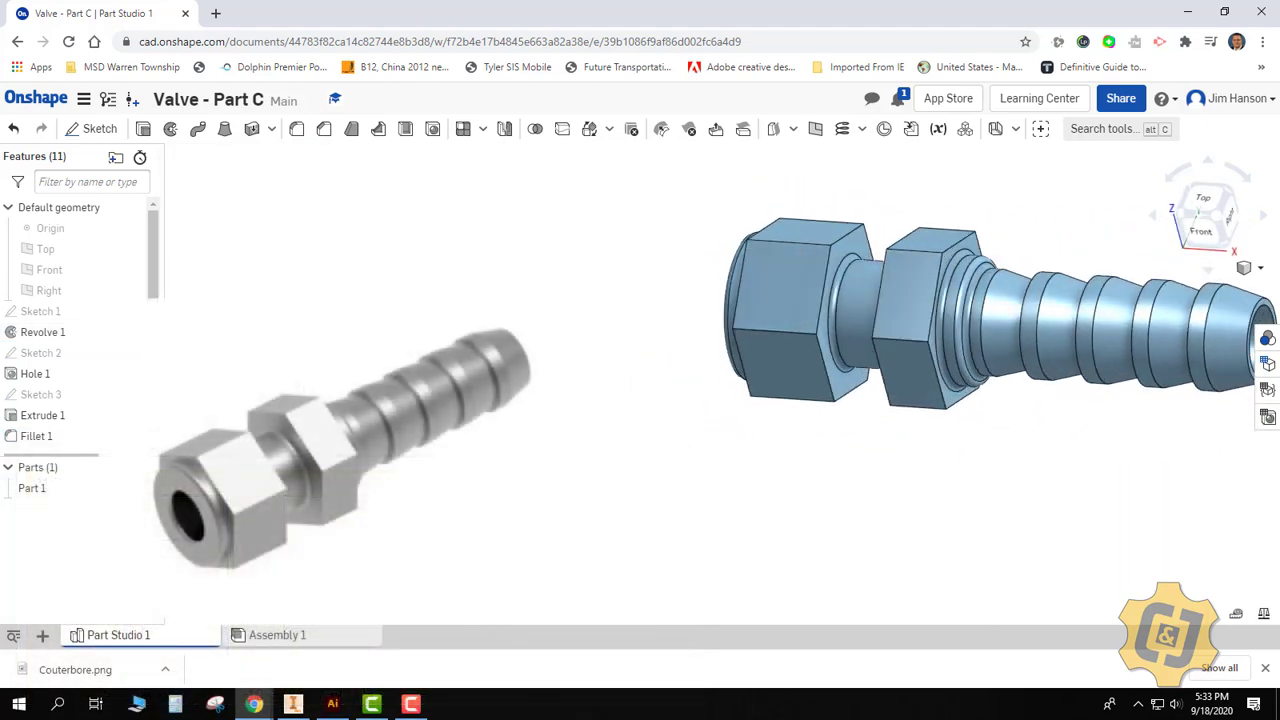
right_click_drag(853, 373, 930, 370)
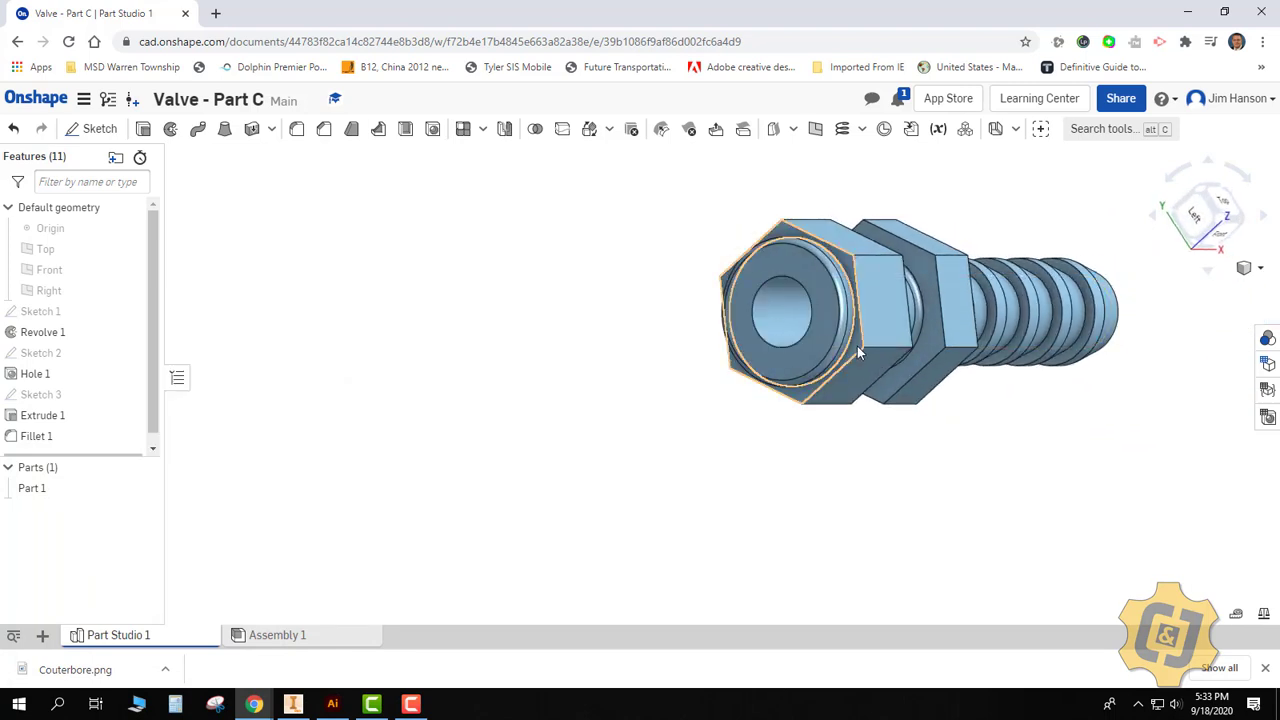
right_click_drag(861, 346, 727, 395)
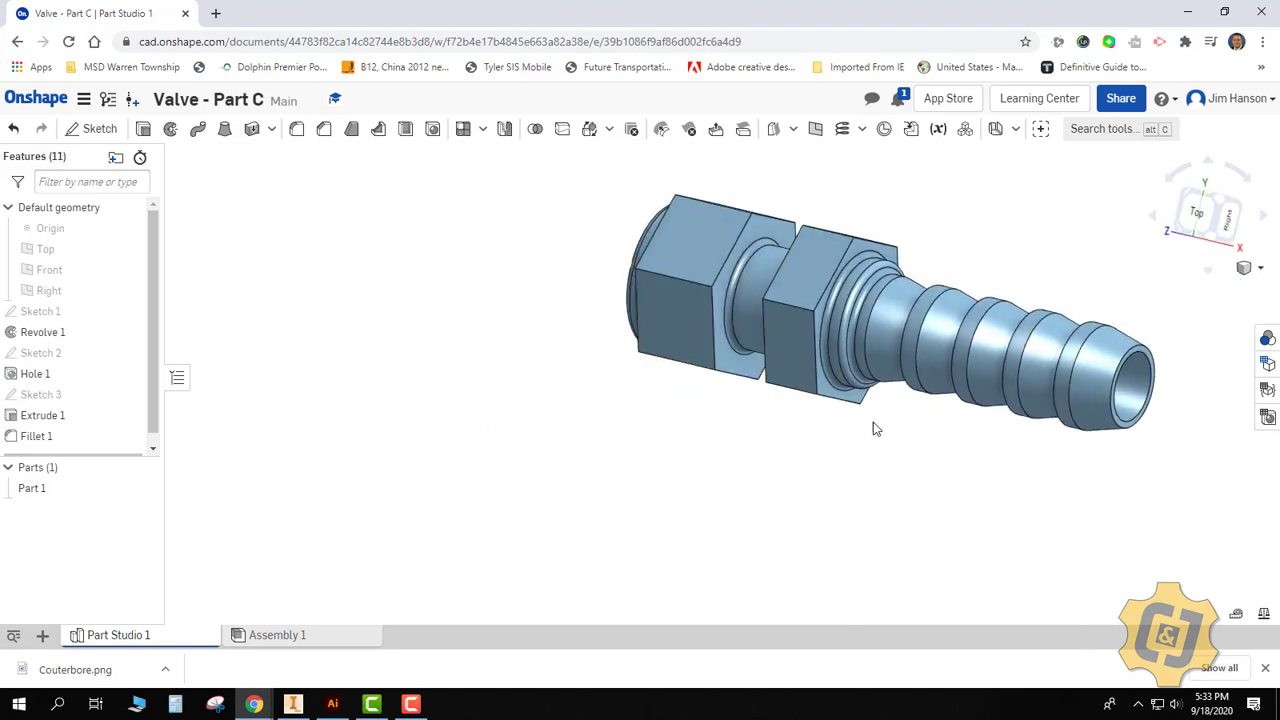
right_click_drag(873, 428, 1160, 573)
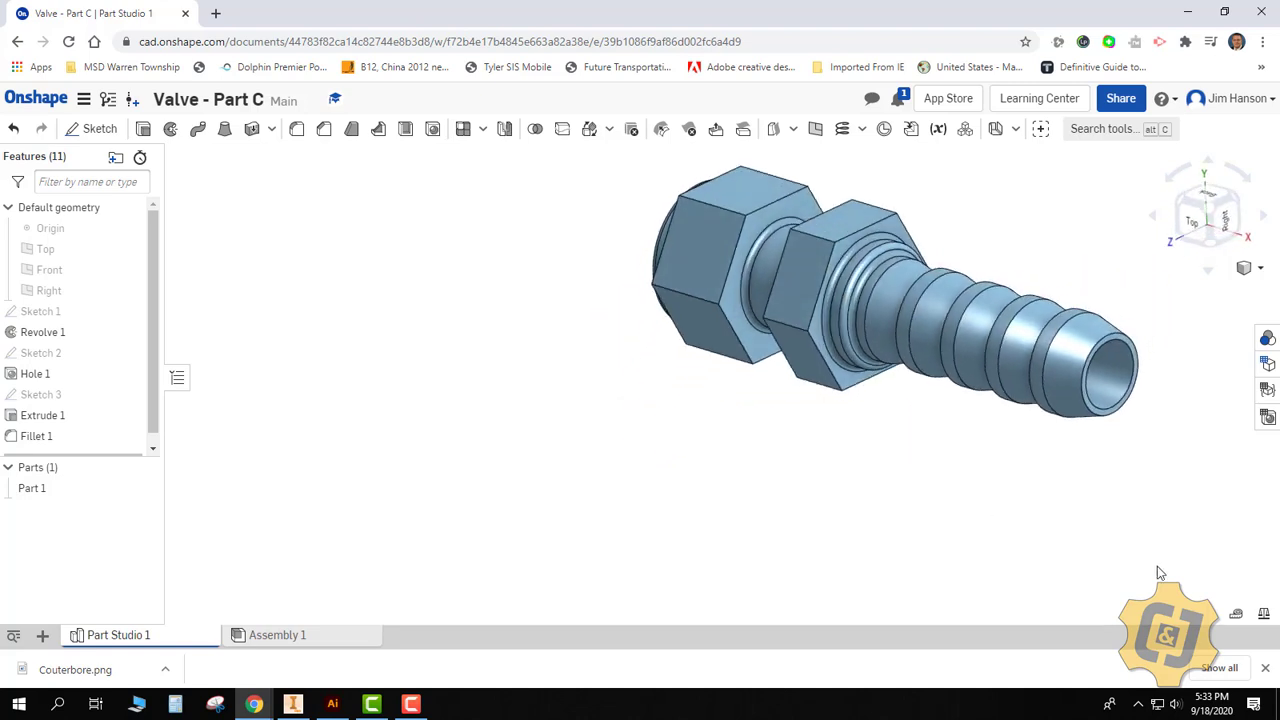
left_click(1264, 614)
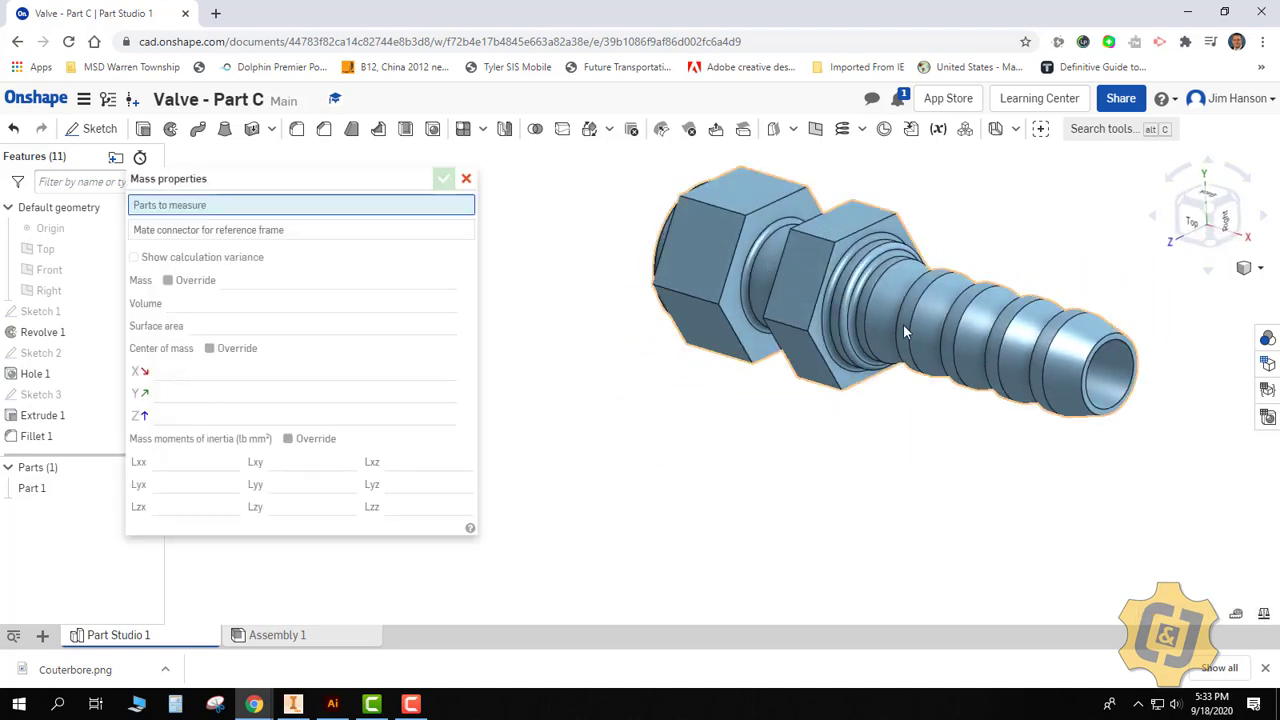
left_click(466, 178)
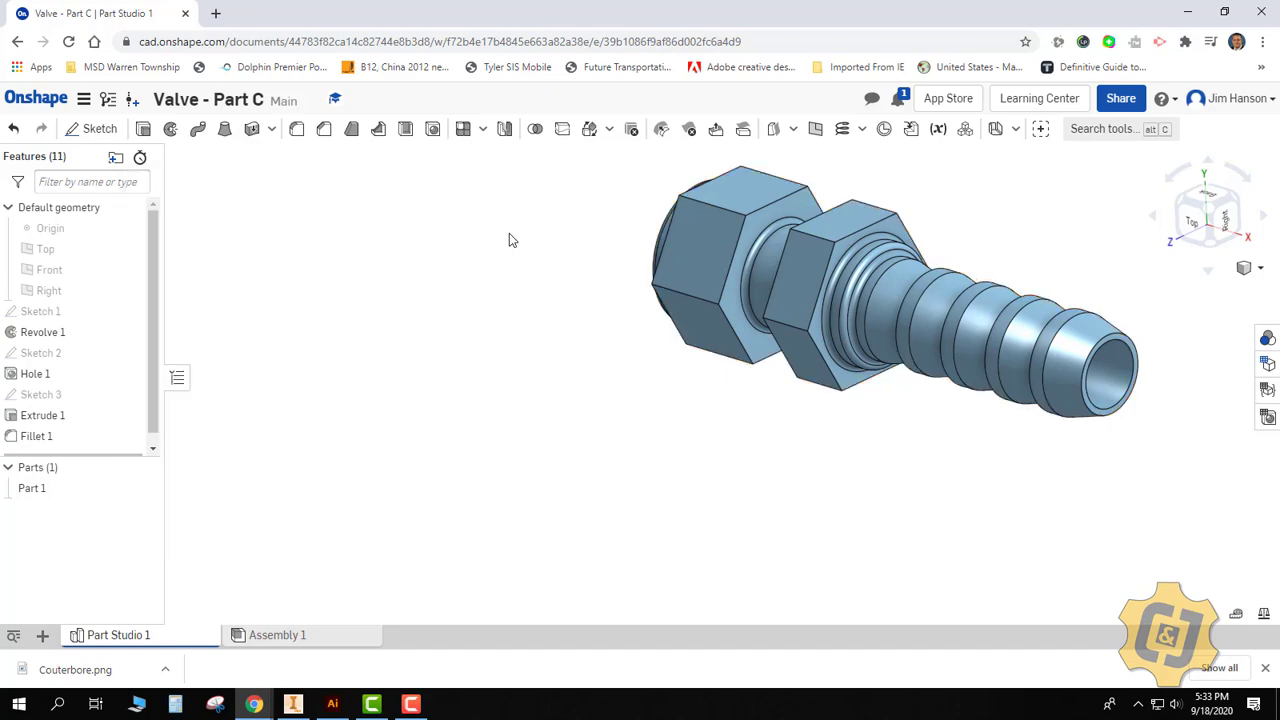